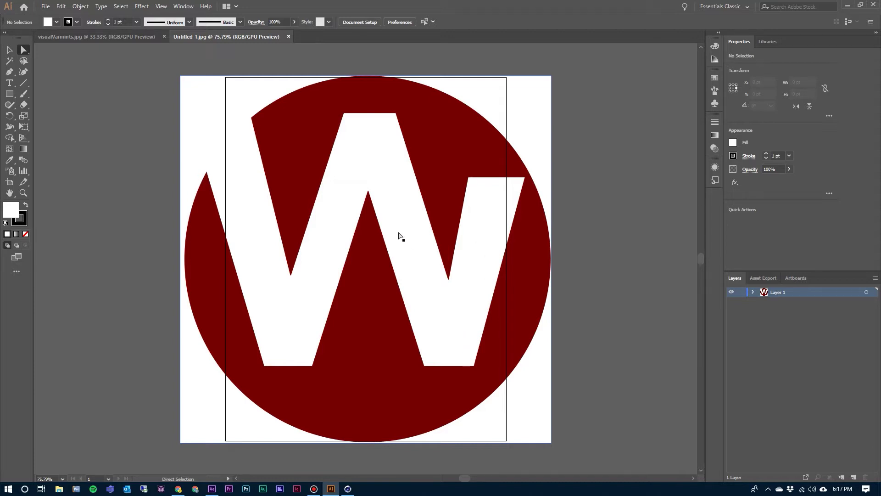
# - Compare the Visual Varmints logo document with the W logo document
pyautogui.click(115, 38)
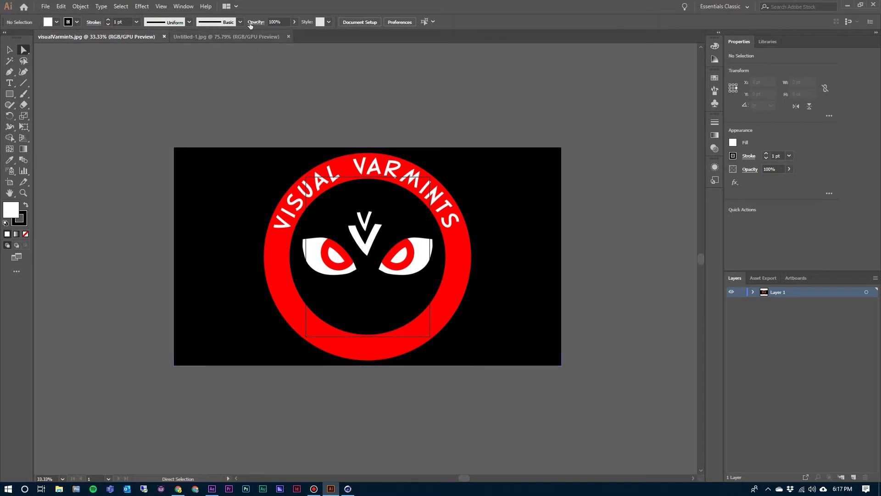
pyautogui.click(246, 37)
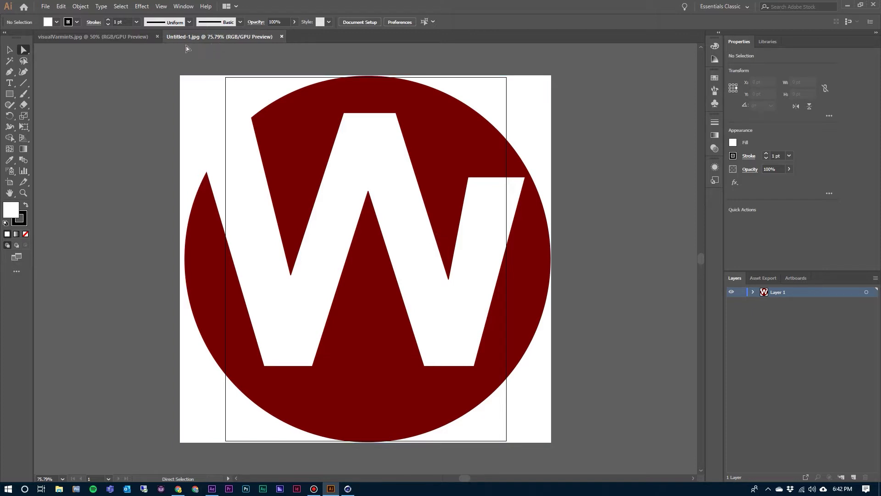
pyautogui.click(120, 36)
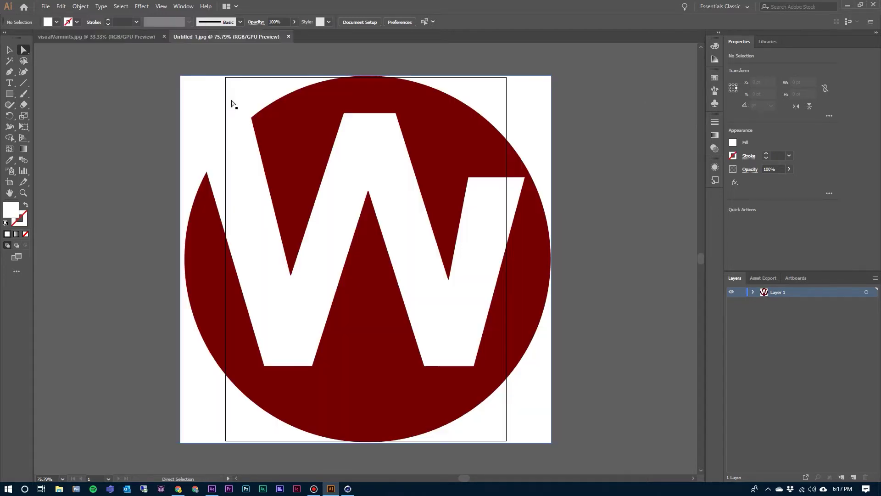
# - Switch to the Essentials Classic workspace, trace the W image with Low Fidelity Photo, and expand it
pyautogui.click(231, 105)
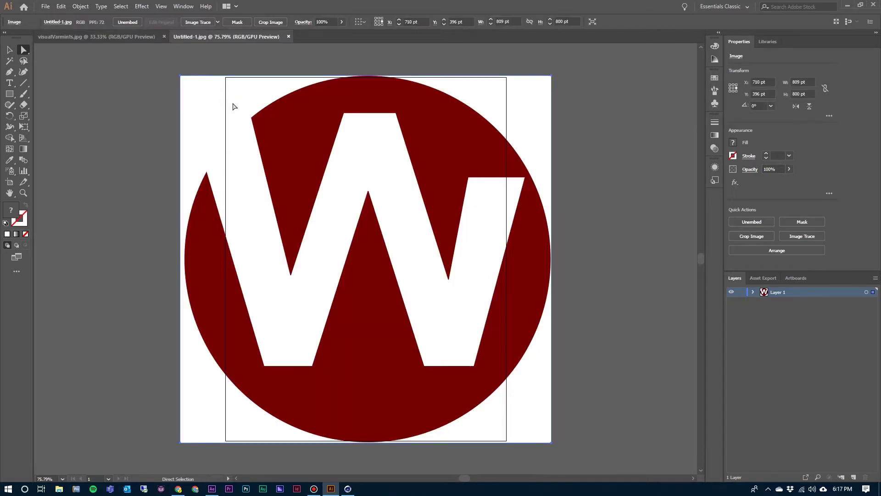
pyautogui.click(183, 8)
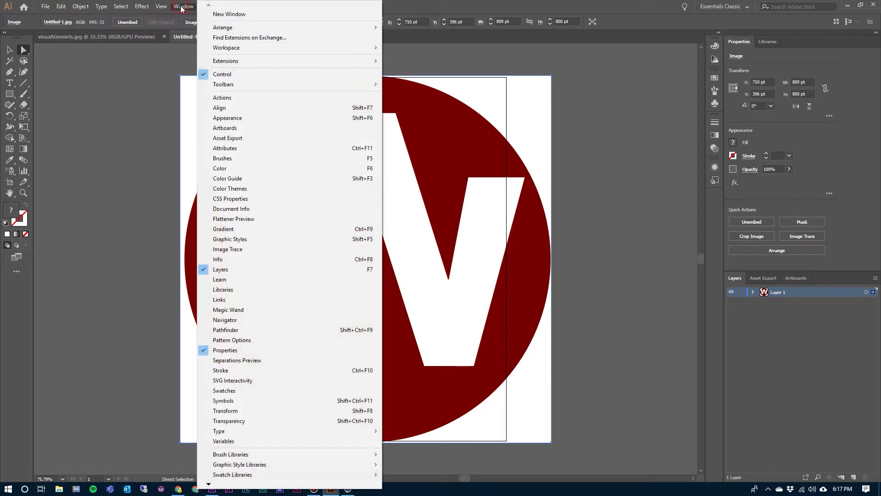
pyautogui.moveTo(236, 51)
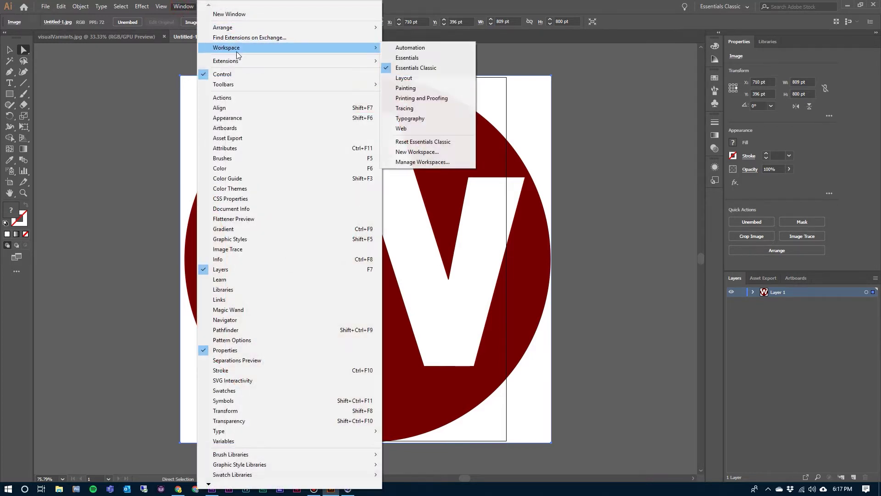
pyautogui.click(441, 68)
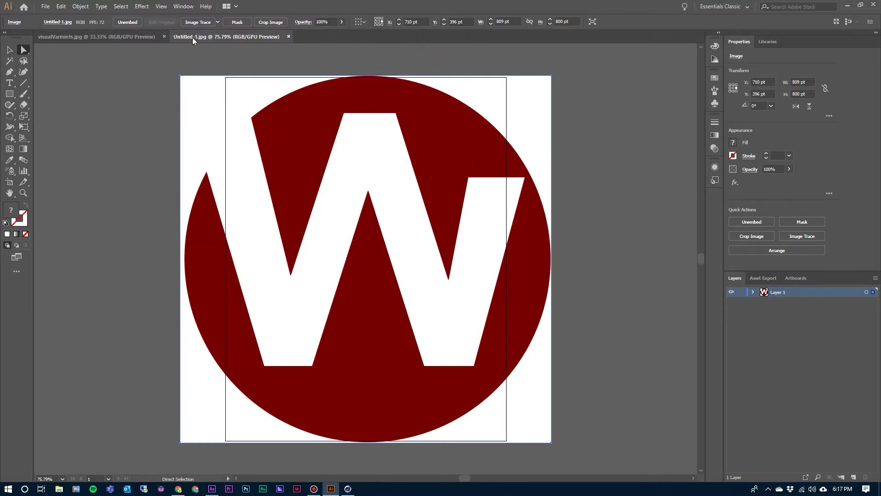
pyautogui.click(217, 22)
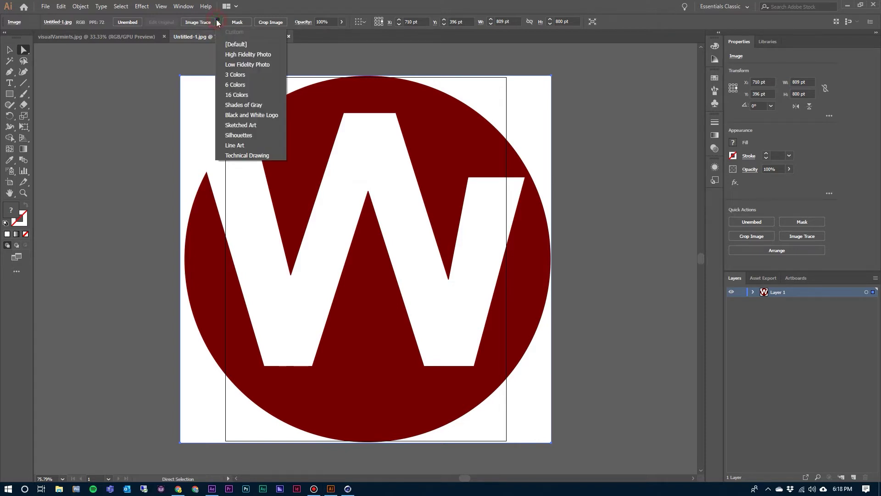
pyautogui.click(252, 65)
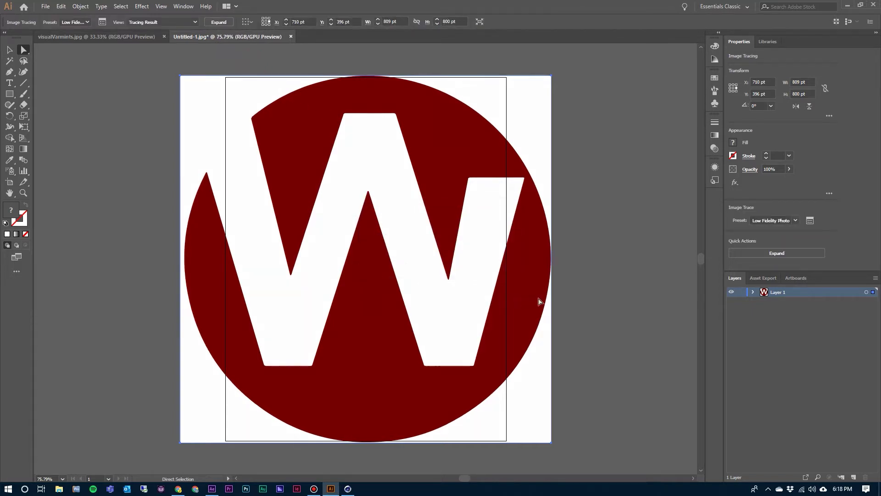
pyautogui.click(754, 254)
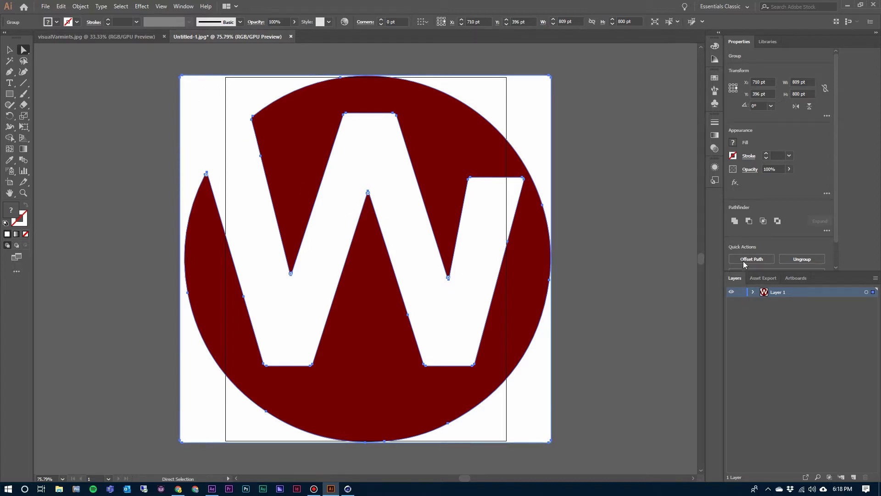
# - Delete the bottom white background path in Layer 1, leaving only the red W shape
pyautogui.click(753, 293)
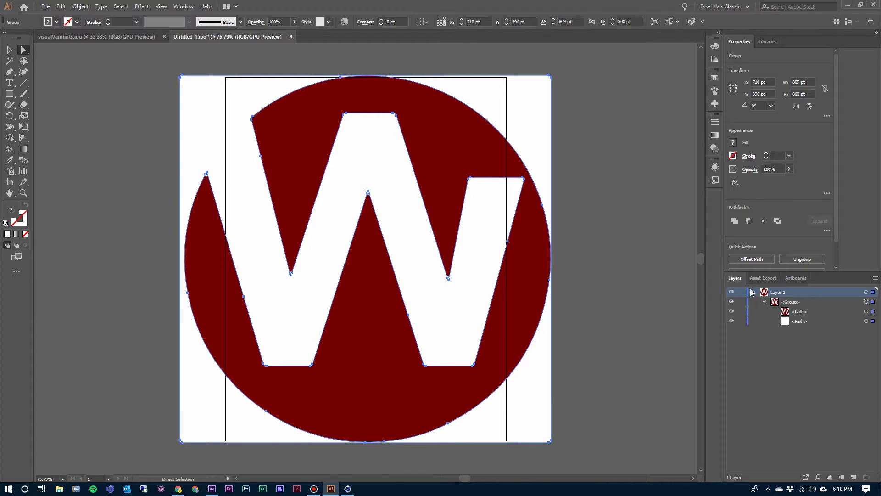
pyautogui.click(798, 322)
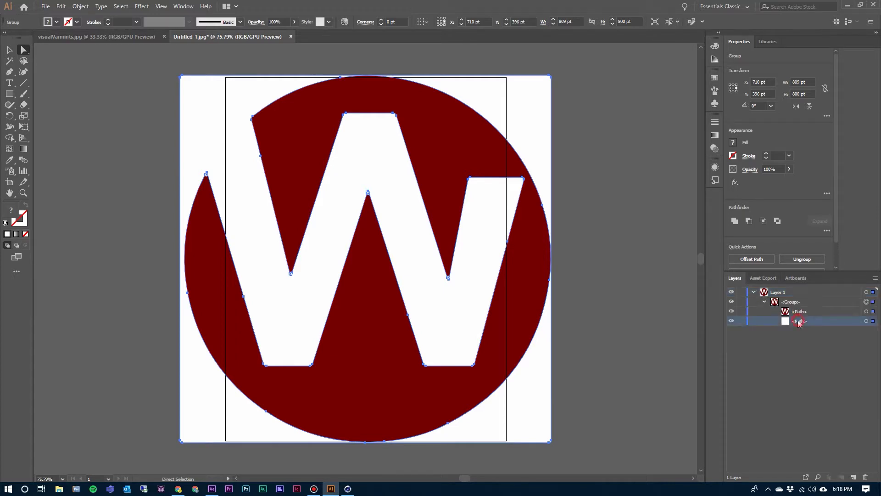
pyautogui.click(865, 477)
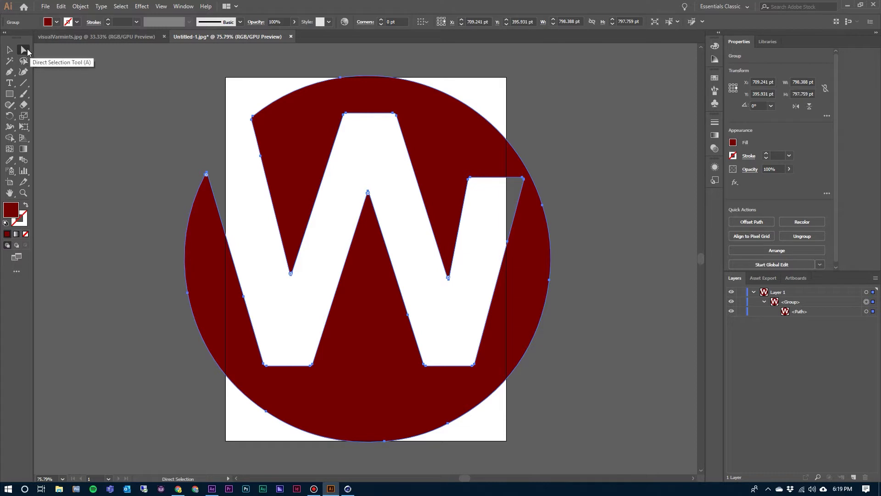
# - Straighten the upper-left anchor, collapse the circle's top arc, and delete the leftover lobe and notch anchors
pyautogui.click(254, 118)
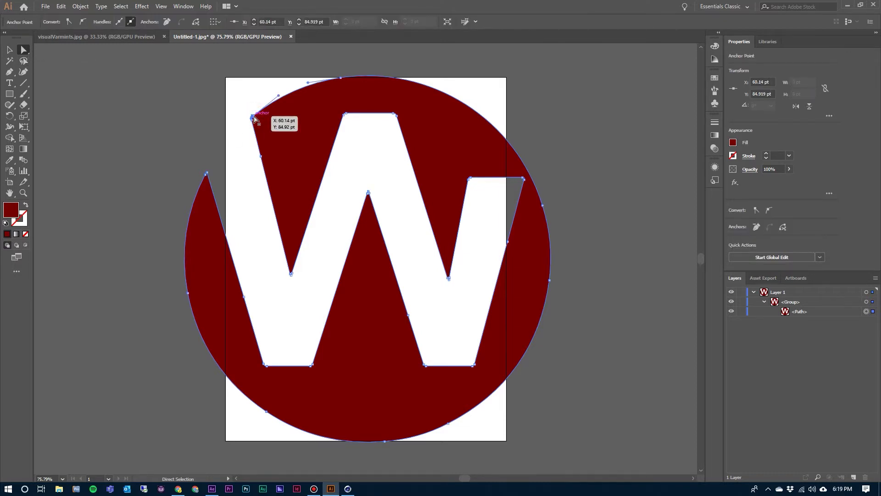
pyautogui.keyDown('alt'); pyautogui.click(253, 118); pyautogui.keyUp('alt')
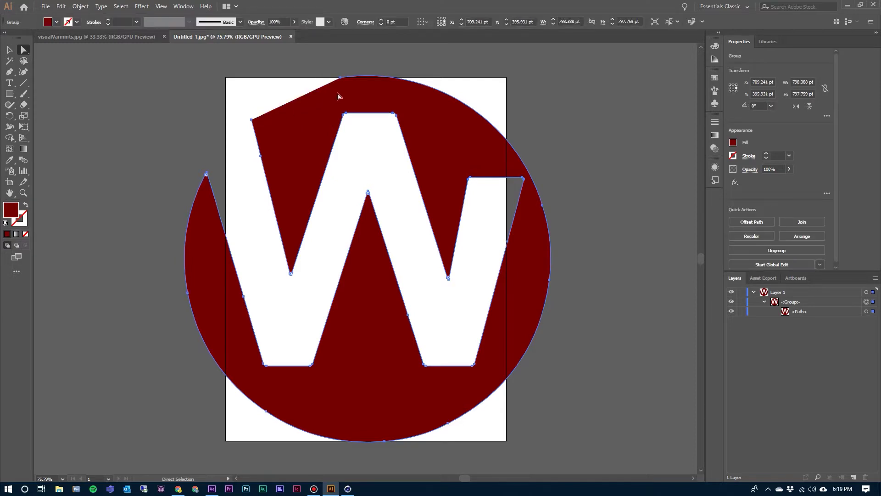
pyautogui.moveTo(342, 83); pyautogui.dragTo(187, 291)
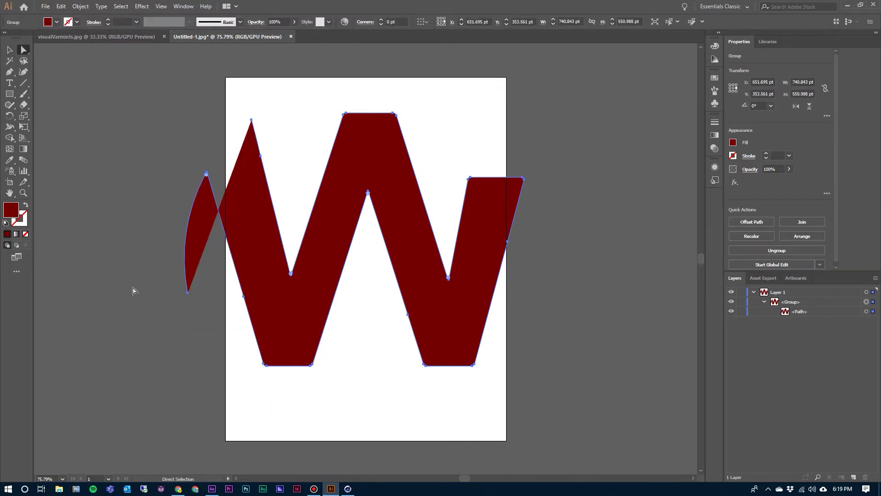
pyautogui.click(188, 292)
pyautogui.press('Delete')
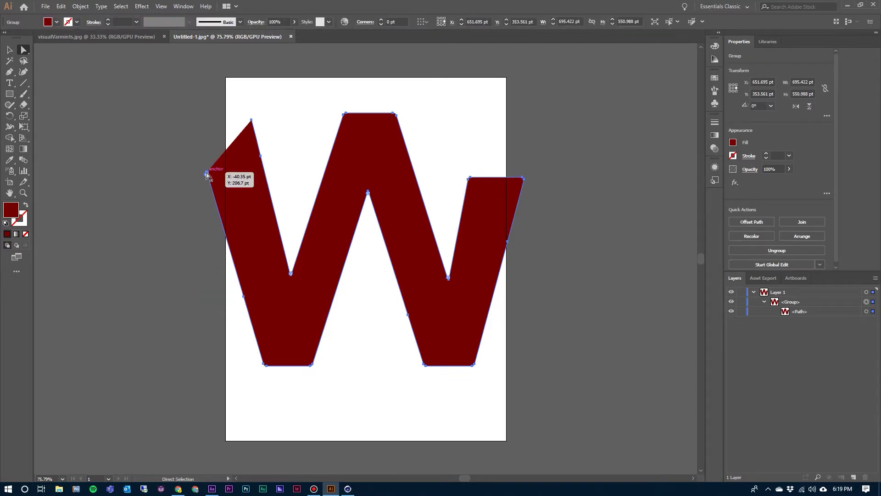
pyautogui.keyDown('alt'); pyautogui.scroll(10, 207, 175); pyautogui.keyUp('alt')
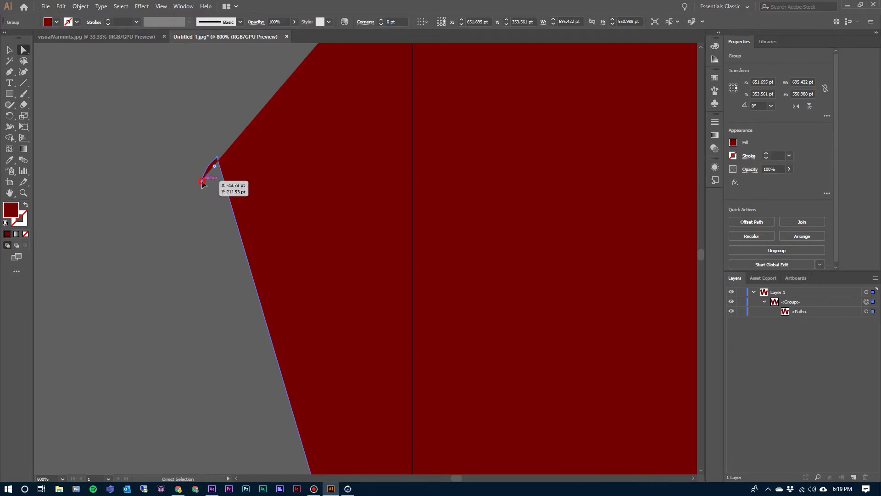
pyautogui.click(202, 182)
pyautogui.press('Delete')
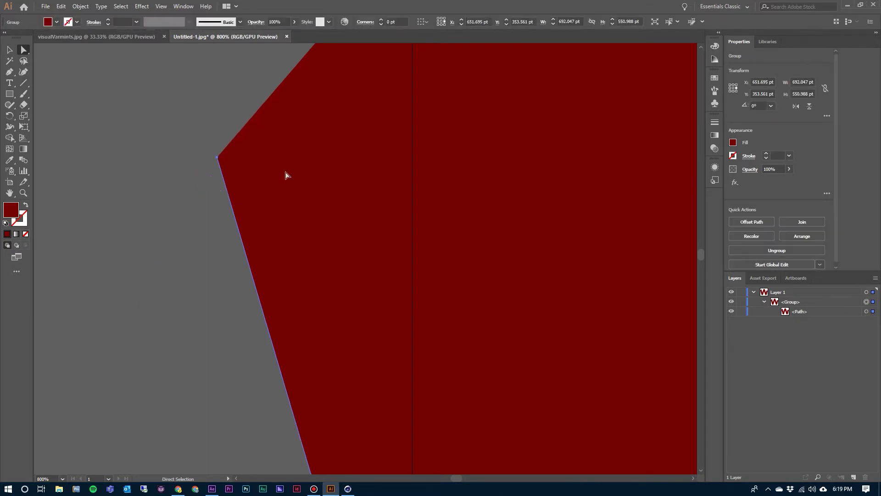
pyautogui.keyDown('alt'); pyautogui.scroll(-4, 348, 177); pyautogui.keyUp('alt')
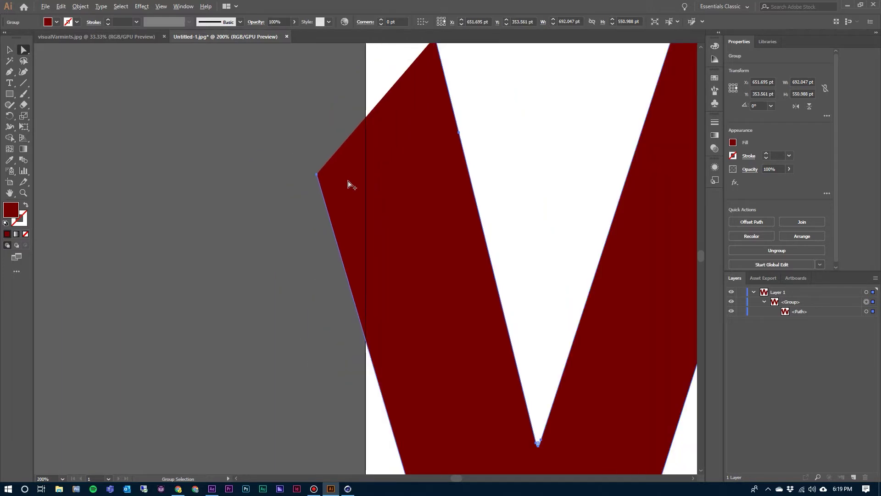
pyautogui.keyDown('alt'); pyautogui.scroll(-1, 348, 184); pyautogui.keyUp('alt')
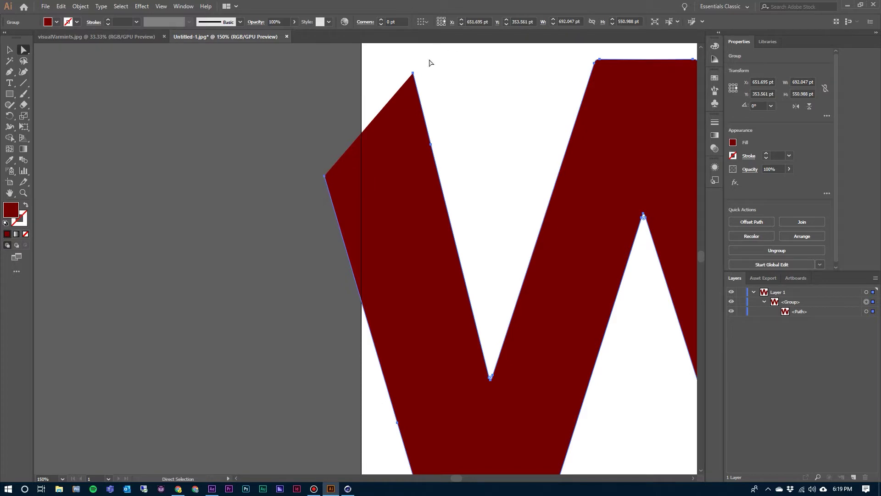
# - Join the two open endpoints into a closed W path and fit the artboard in view
pyautogui.moveTo(412, 77); pyautogui.dragTo(414, 78)
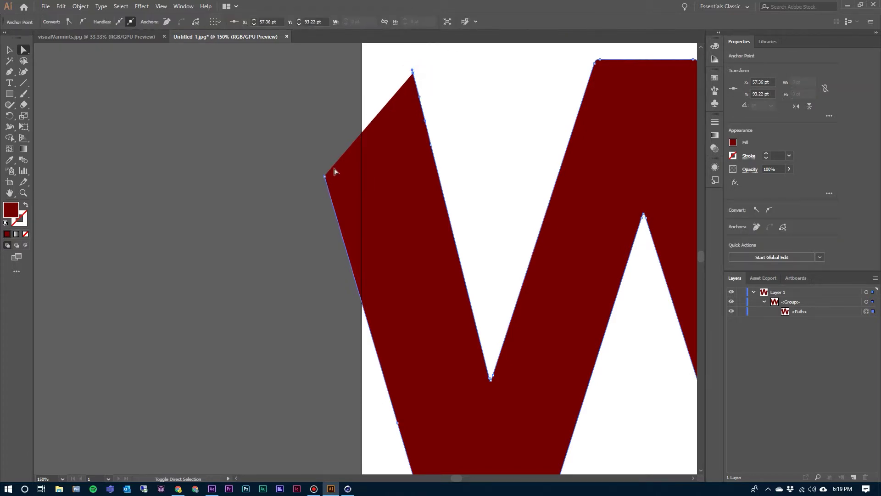
pyautogui.moveTo(325, 179); pyautogui.dragTo(325, 179)
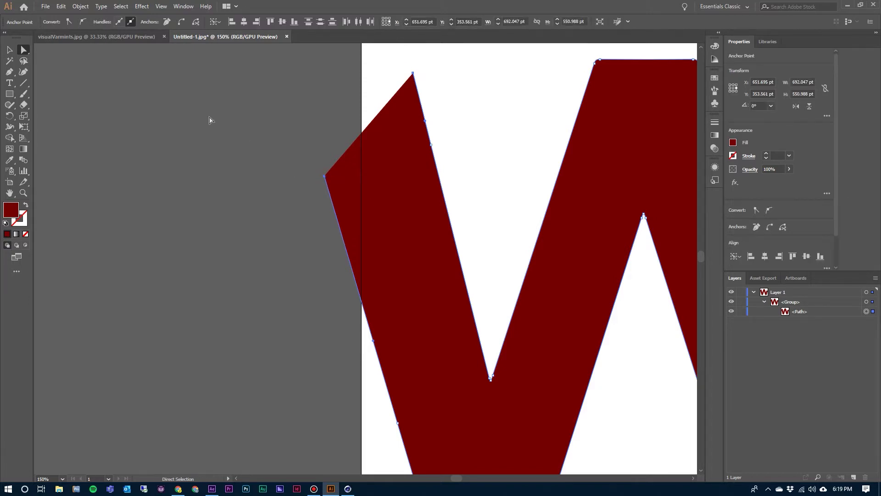
pyautogui.click(81, 6)
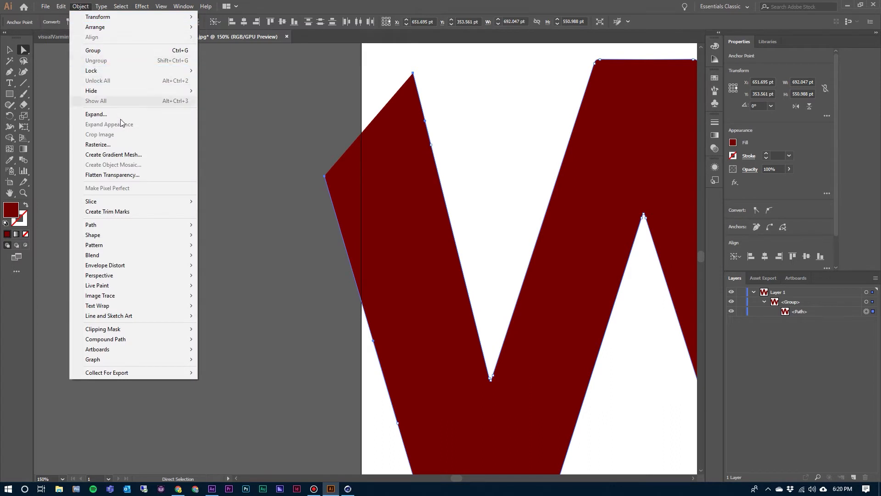
pyautogui.moveTo(166, 228)
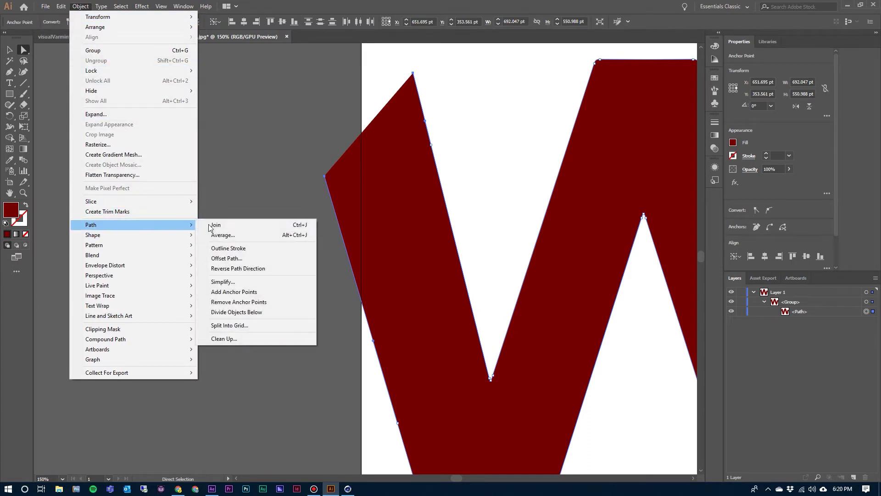
pyautogui.click(233, 226)
pyautogui.hotkey('ctrl', '0')
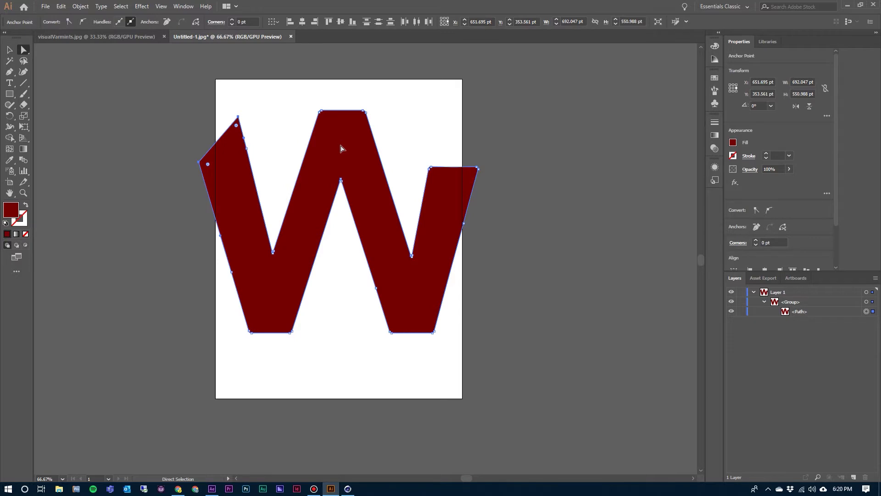
# - Save the W outline as W.ai with the version set to Illustrator 8
pyautogui.click(46, 7)
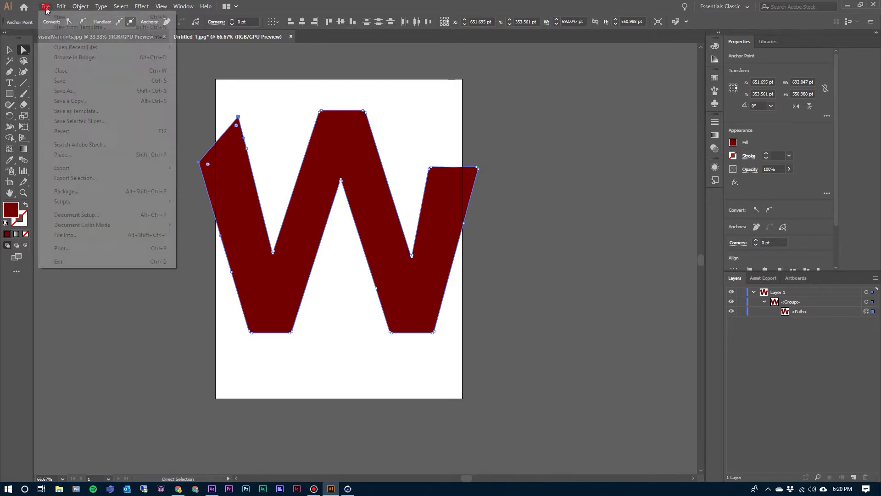
pyautogui.click(68, 81)
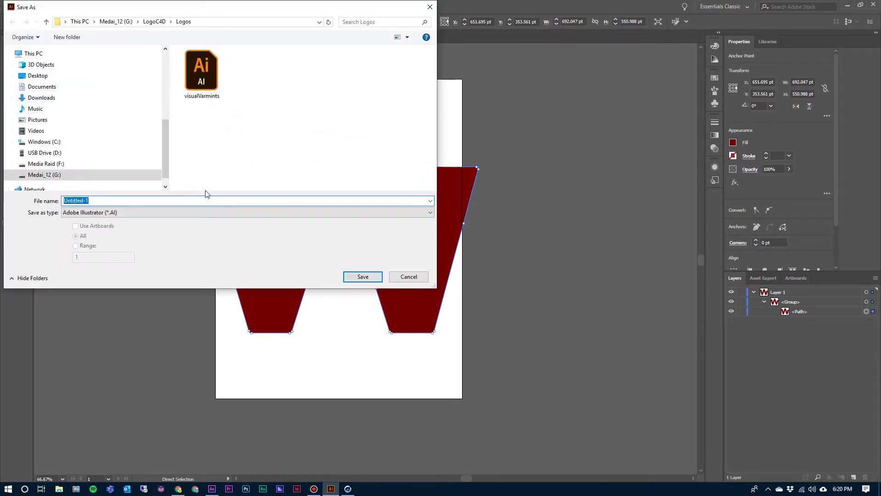
pyautogui.write('W')
pyautogui.click(362, 277)
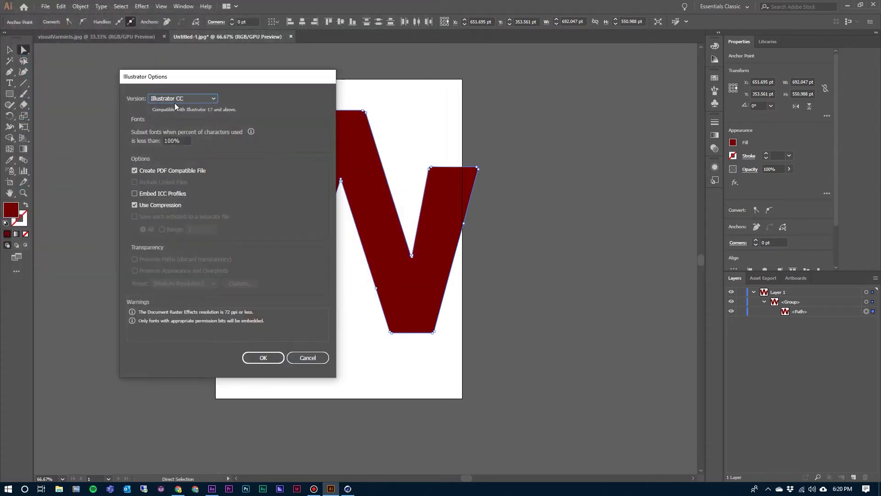
pyautogui.moveTo(175, 81); pyautogui.dragTo(204, 71)
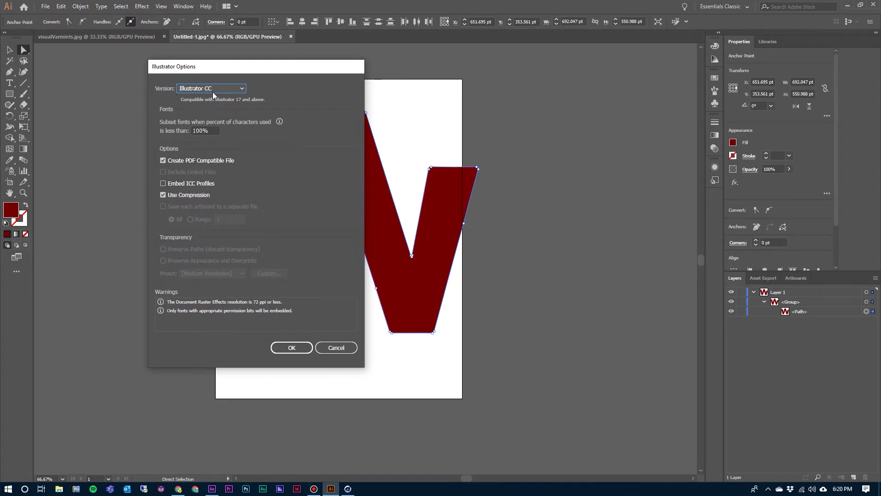
pyautogui.click(227, 89)
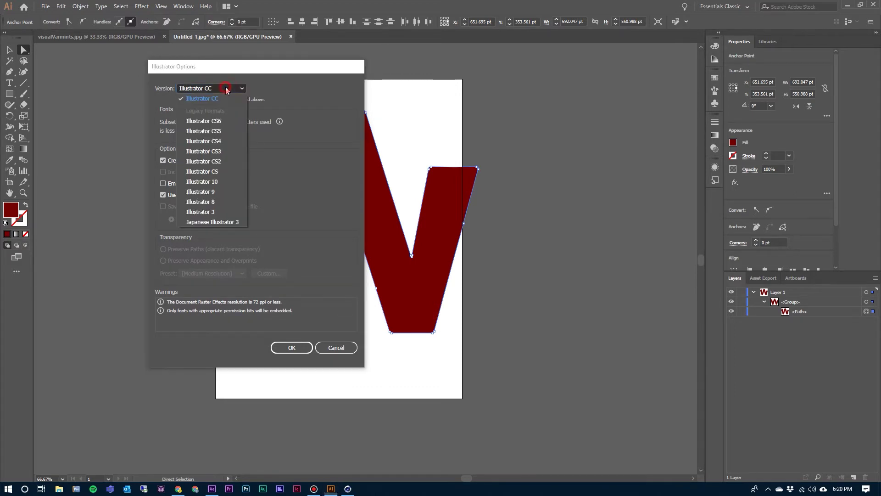
pyautogui.click(221, 202)
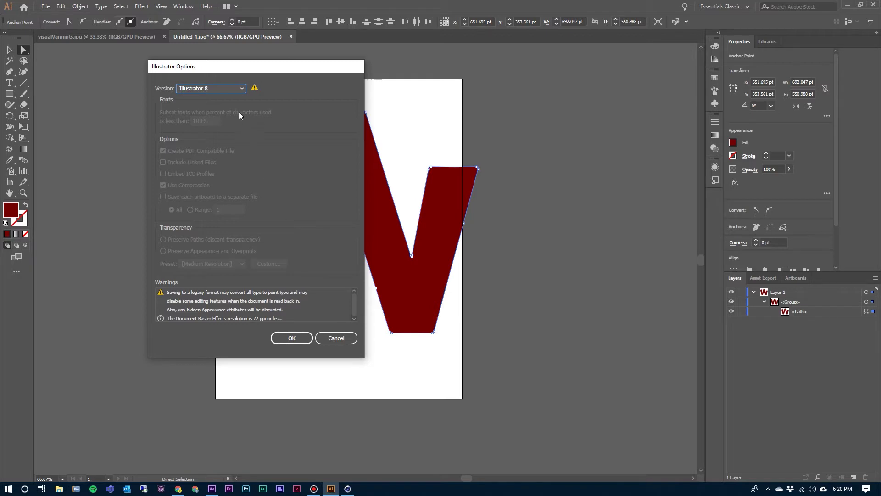
pyautogui.click(215, 91)
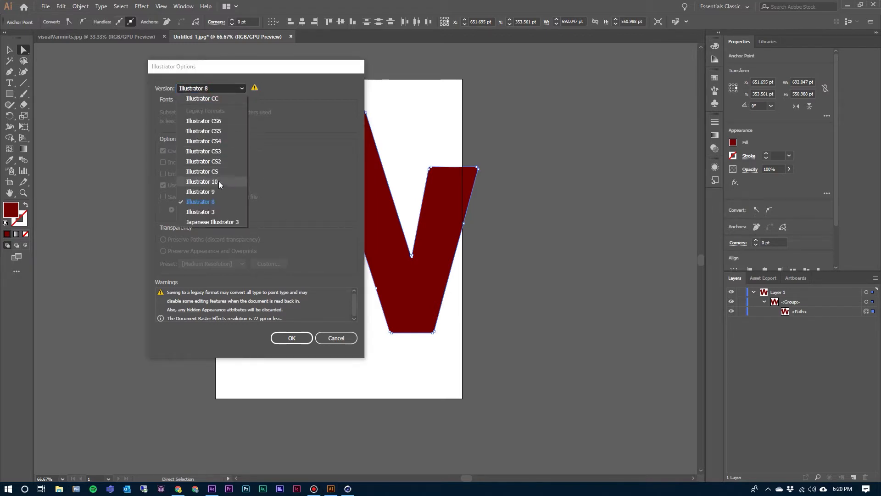
pyautogui.click(220, 200)
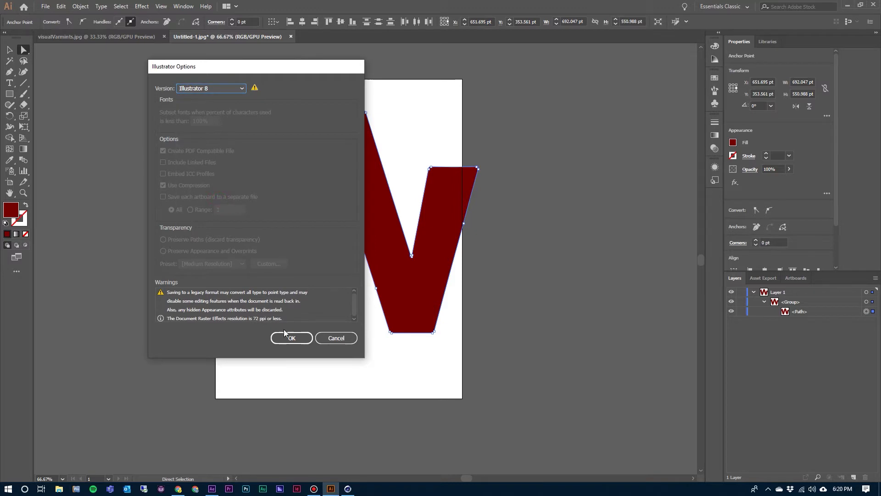
pyautogui.click(291, 338)
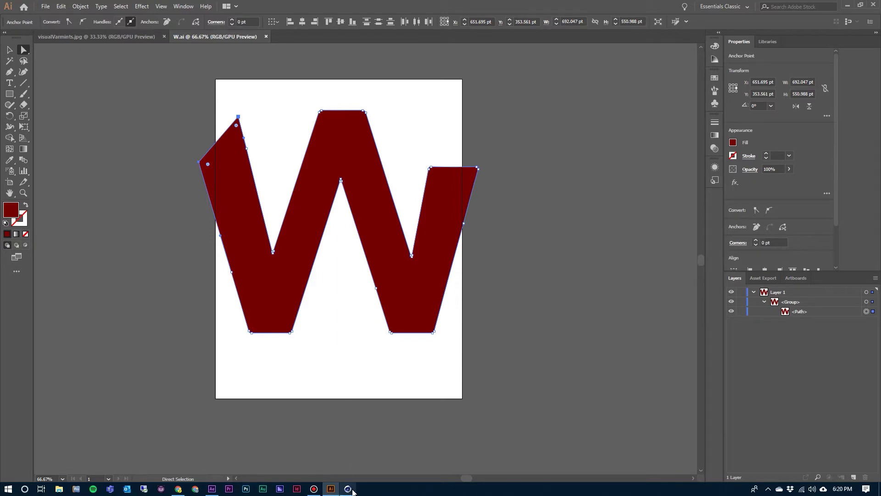
# - Merge W.ai into the Cinema 4D scene, accepting the default Illustrator import settings
pyautogui.click(348, 489)
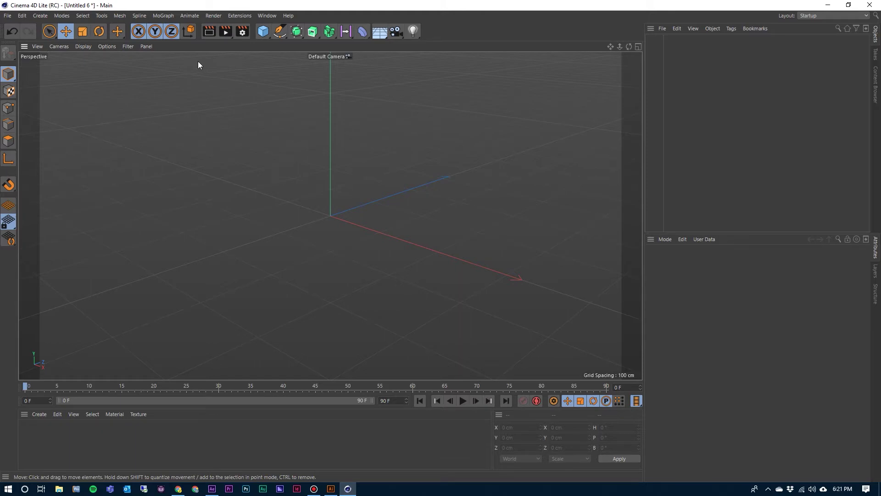
pyautogui.click(9, 17)
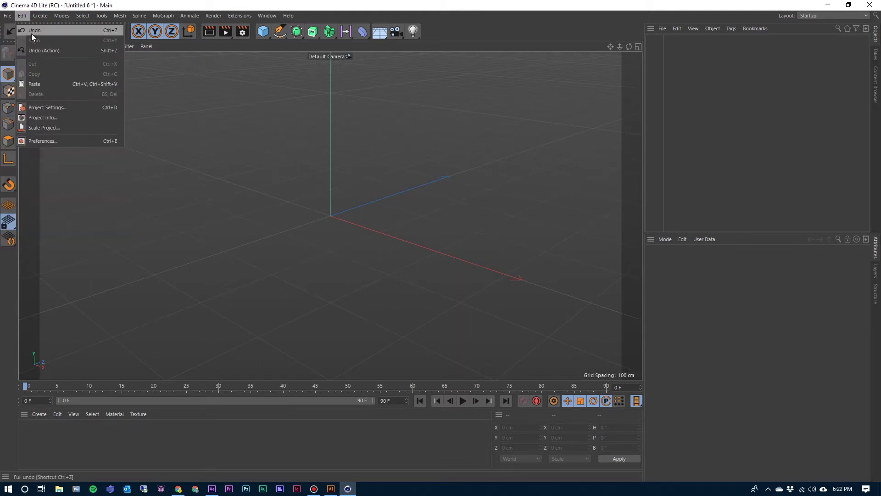
pyautogui.click(29, 51)
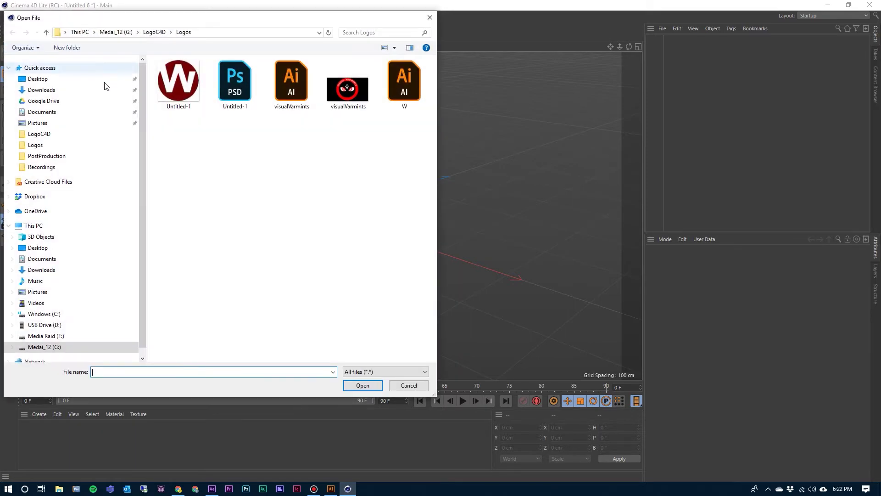
pyautogui.doubleClick(403, 85)
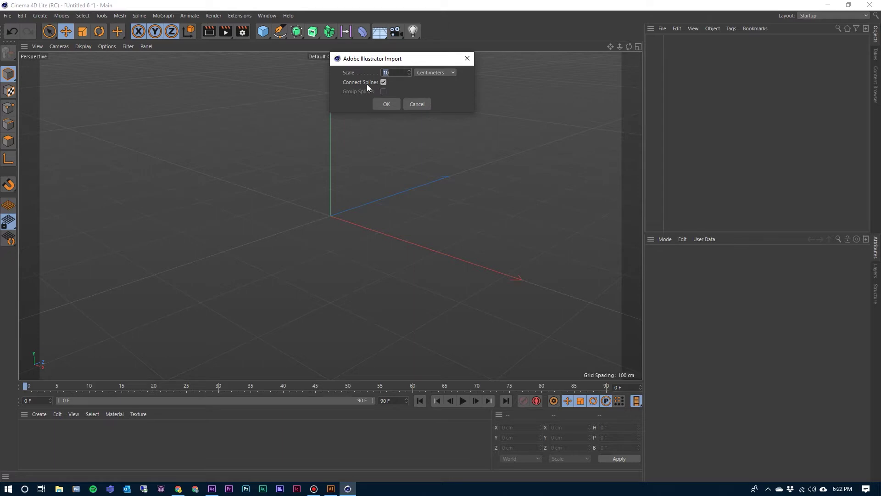
pyautogui.click(385, 103)
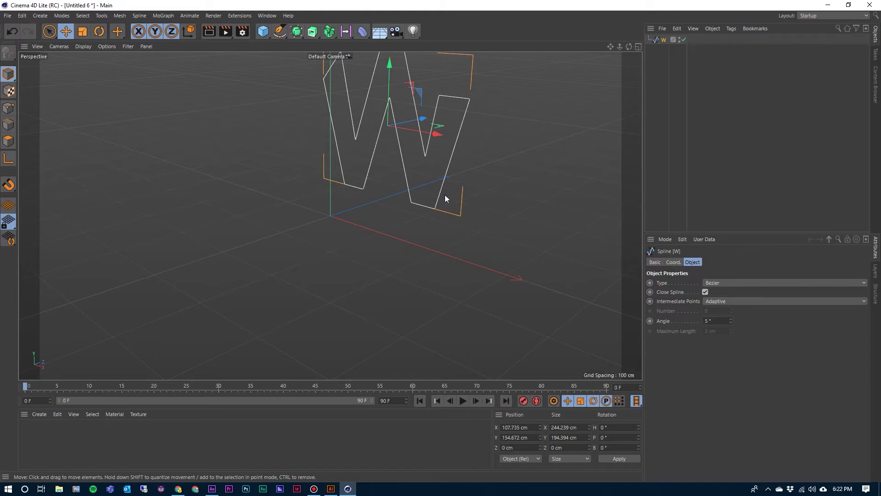
# - Set the imported W spline's position to 0 cm on X, Y and Z
pyautogui.click(673, 262)
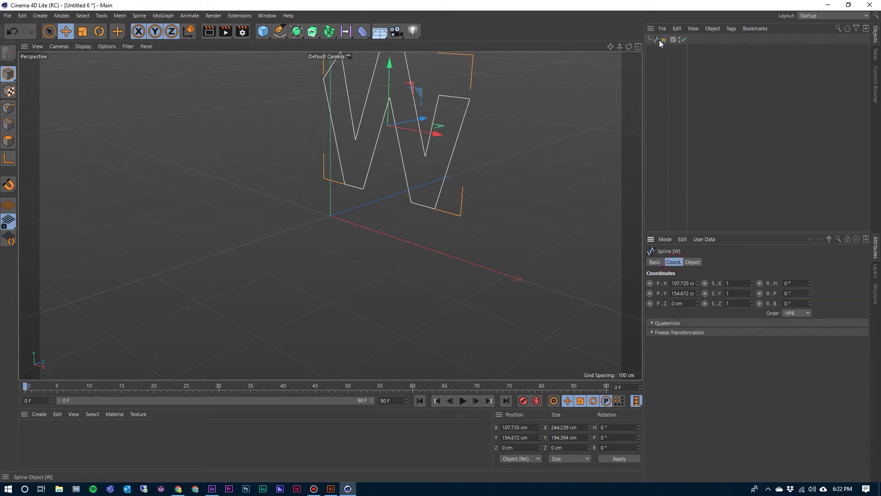
pyautogui.click(683, 284)
pyautogui.write('0')
pyautogui.press('Tab')
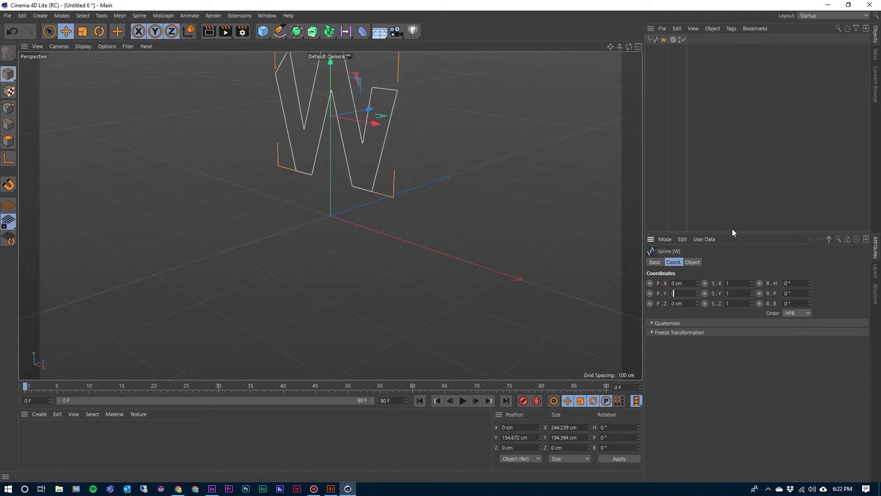
pyautogui.write('0')
pyautogui.press('Tab')
pyautogui.press('Return')
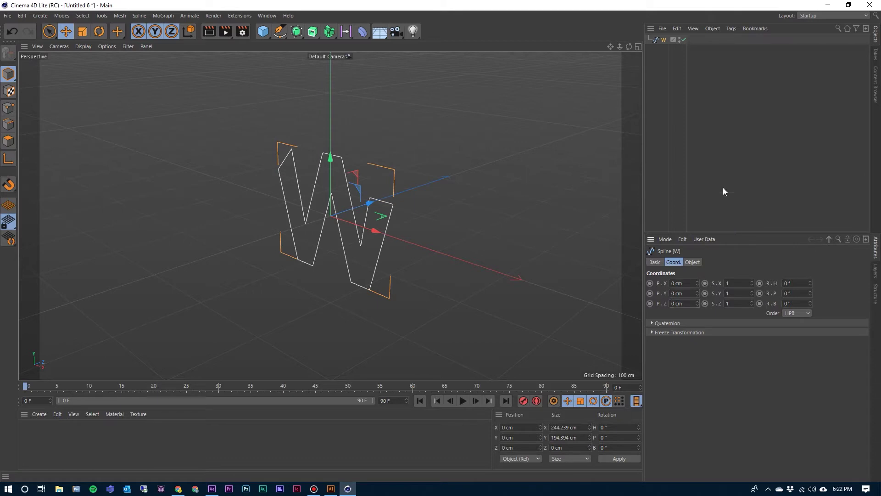
pyautogui.click(659, 75)
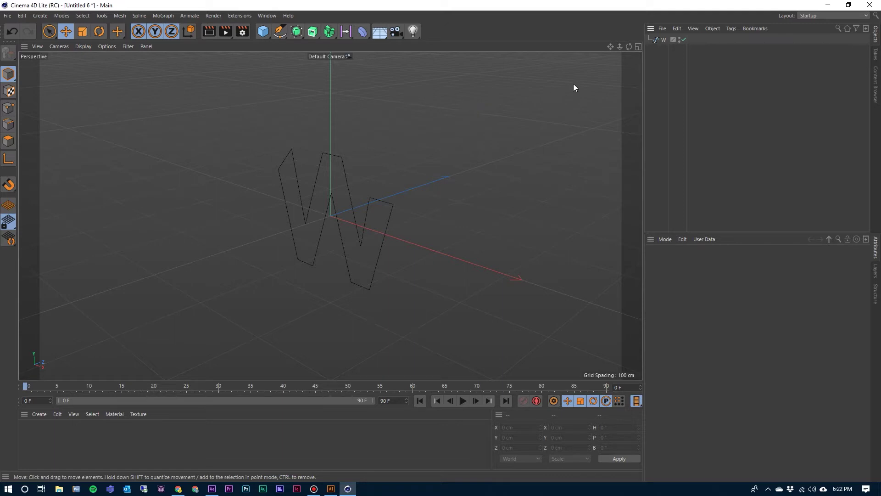
# - Add an Extrude generator and nest the W spline inside it
pyautogui.click(312, 33)
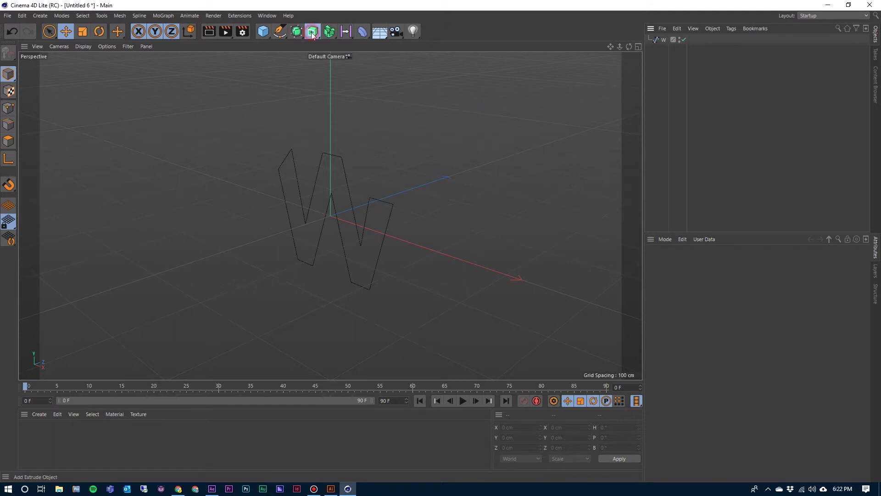
pyautogui.click(340, 42)
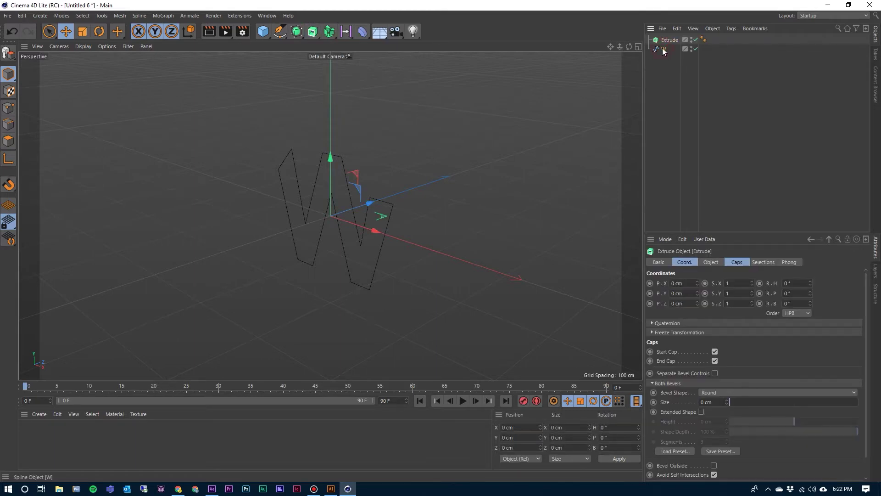
pyautogui.moveTo(662, 48); pyautogui.dragTo(670, 40)
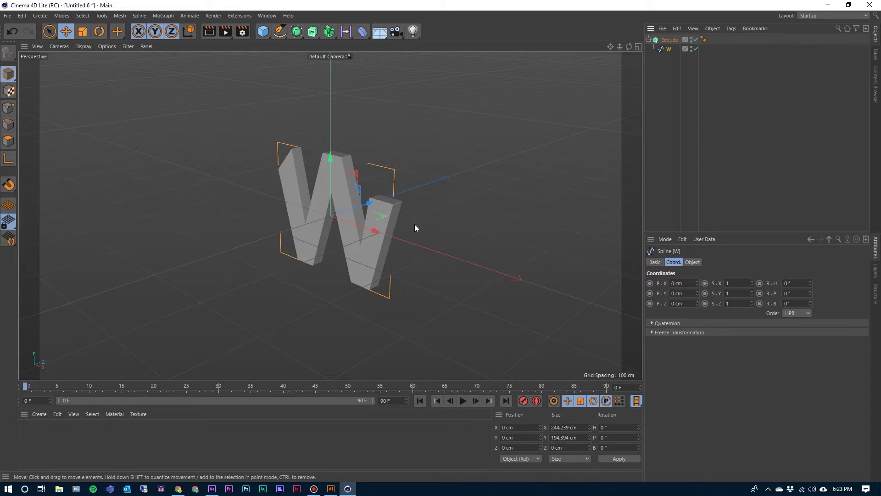
# - Maximize the Front view from the four-view layout and open its Back background settings
pyautogui.click(638, 46)
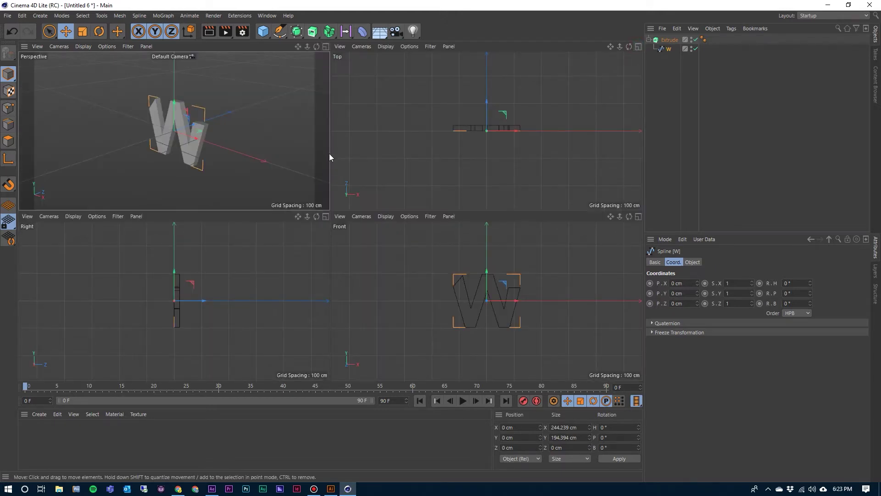
pyautogui.click(370, 284)
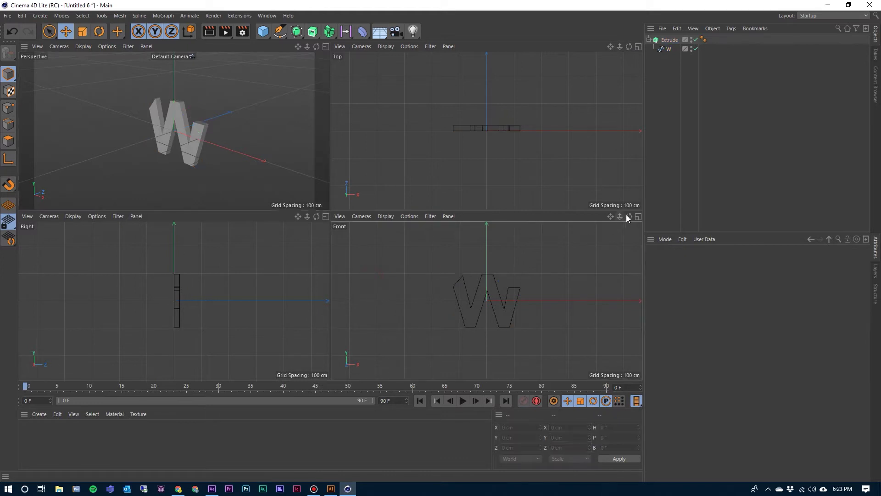
pyautogui.click(638, 217)
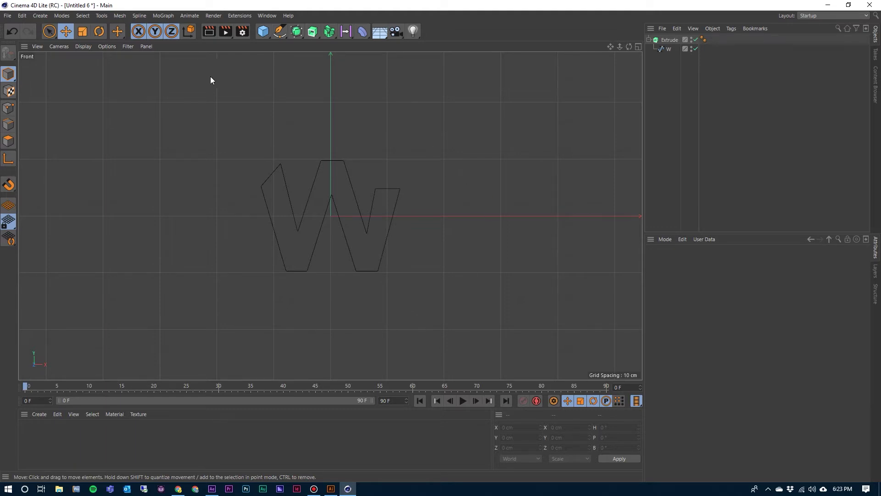
pyautogui.click(103, 47)
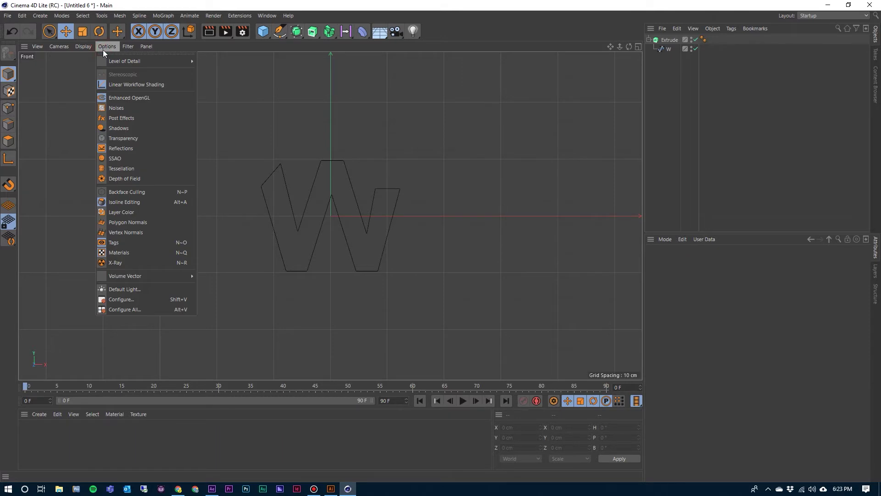
pyautogui.click(124, 300)
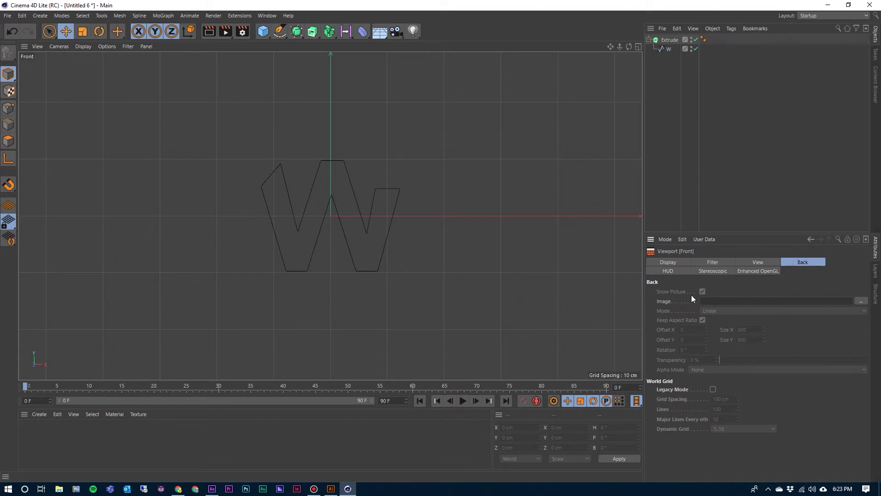
# - Load Untitled-1.jpg as the Front view background and raise its transparency to about 88%
pyautogui.click(861, 301)
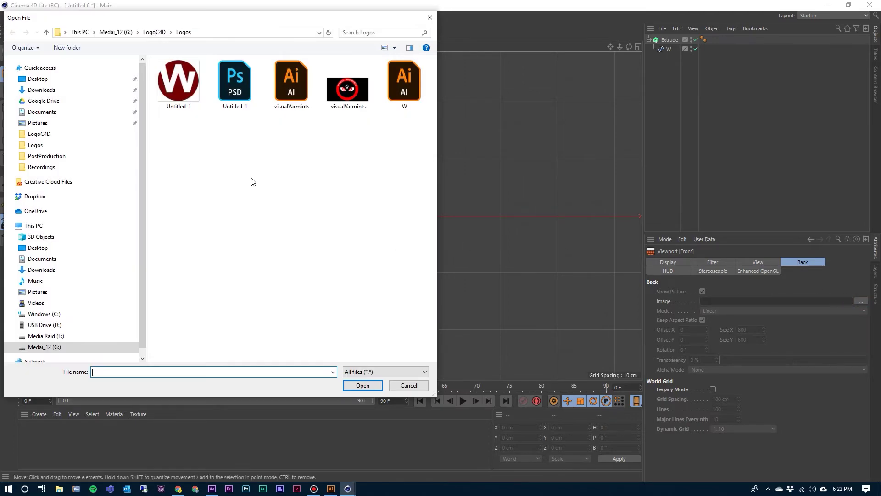
pyautogui.doubleClick(175, 89)
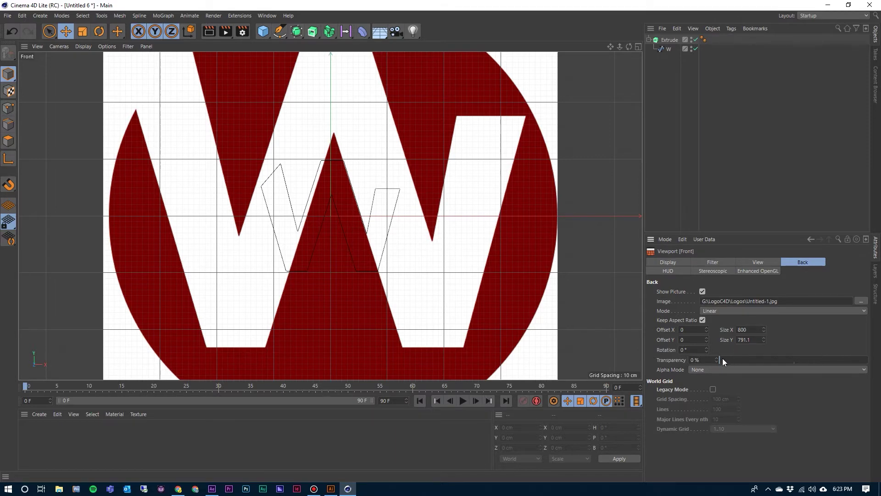
pyautogui.click(670, 360)
pyautogui.click(719, 360)
pyautogui.moveTo(726, 359); pyautogui.dragTo(852, 362)
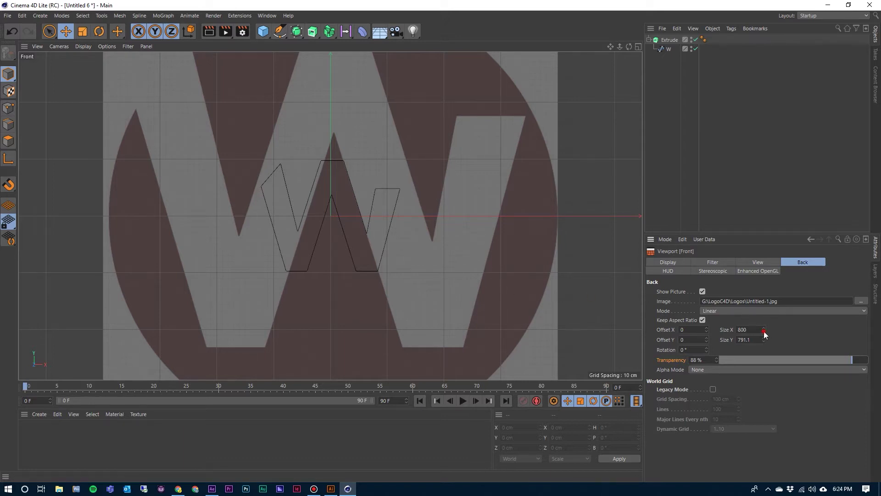
# - Size the background image to 283 × 279.852 with Y offset -15 to match the W outline
pyautogui.moveTo(763, 331); pyautogui.dragTo(763, 331)
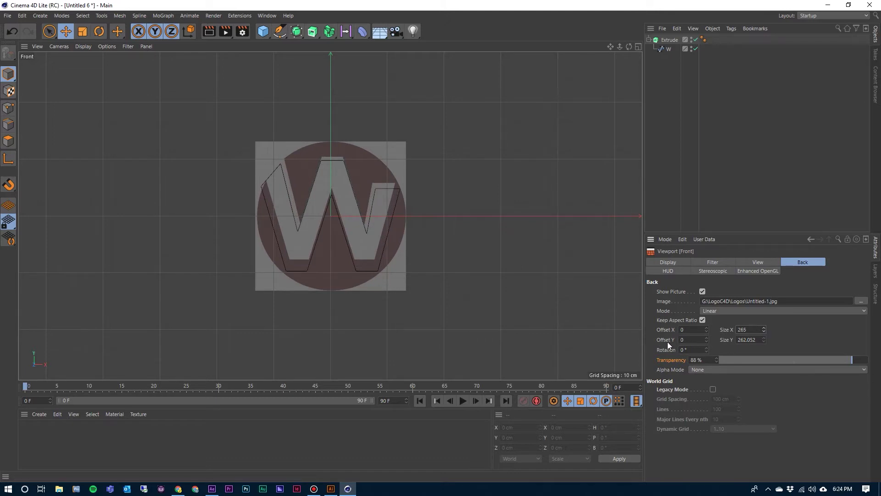
pyautogui.moveTo(706, 342); pyautogui.dragTo(707, 340)
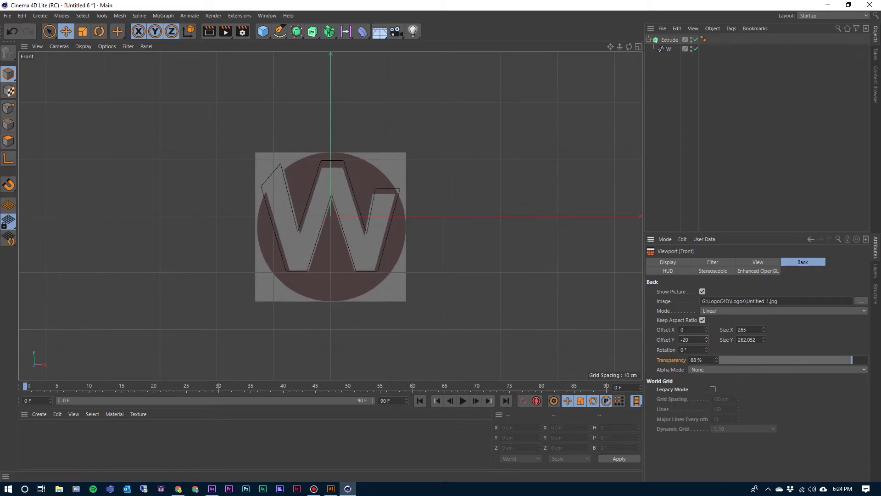
pyautogui.moveTo(764, 332); pyautogui.dragTo(764, 331)
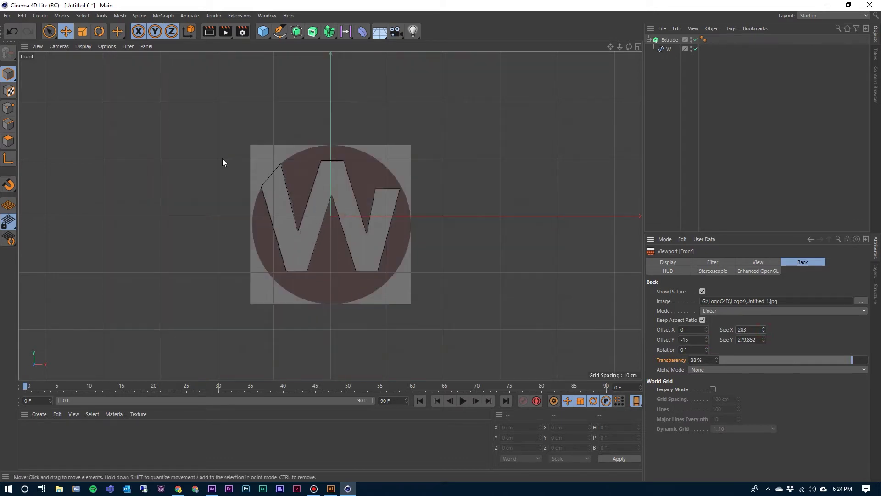
pyautogui.moveTo(619, 48); pyautogui.dragTo(663, 47)
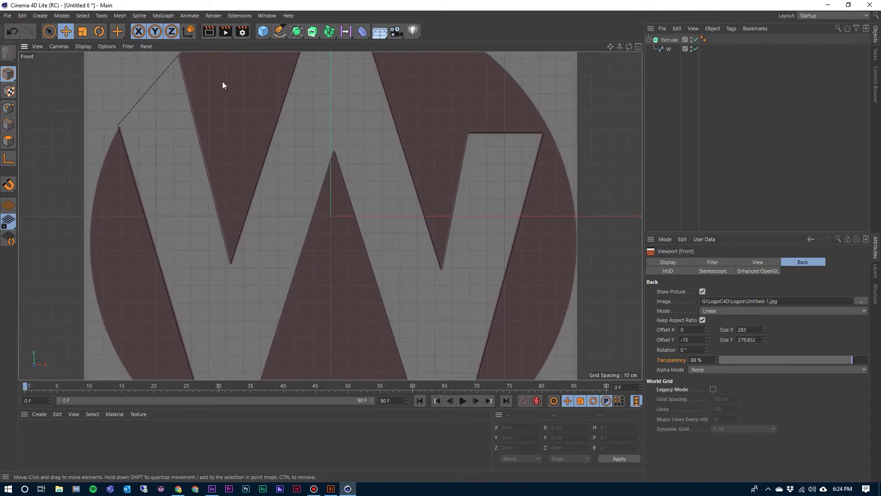
pyautogui.moveTo(606, 50); pyautogui.dragTo(823, 131)
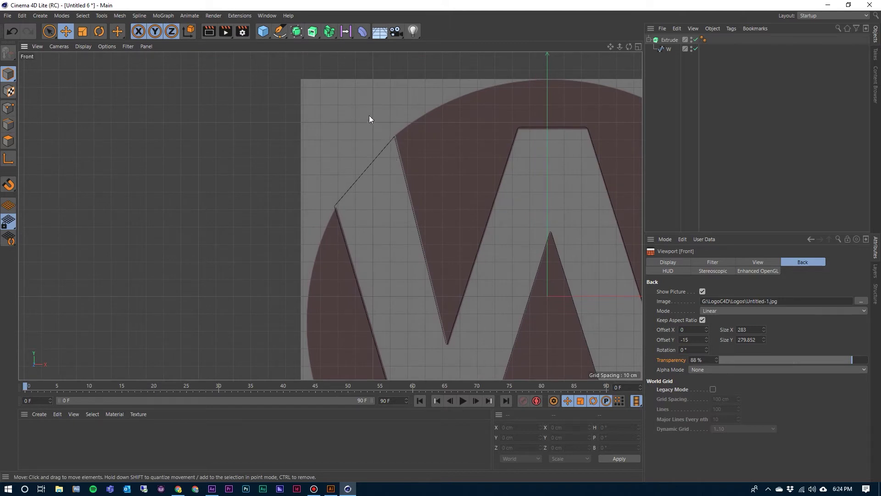
# - Disable the Extrude object and select the plain W spline
pyautogui.click(393, 138)
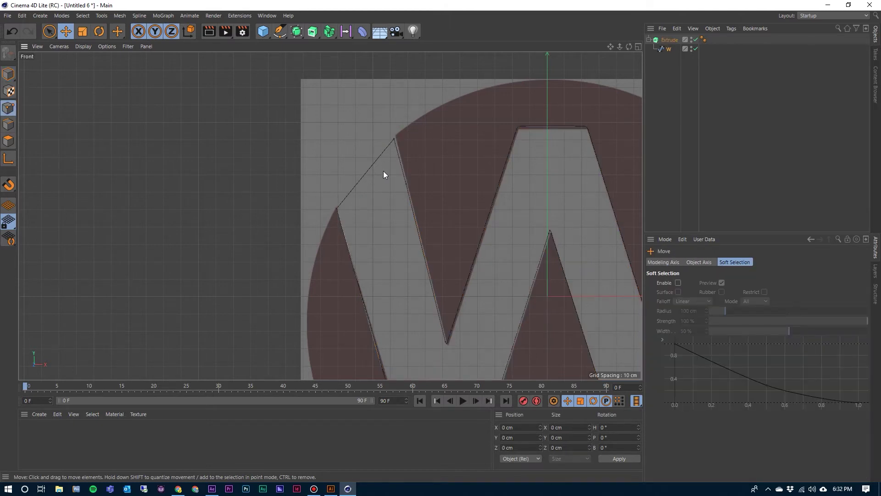
pyautogui.click(670, 39)
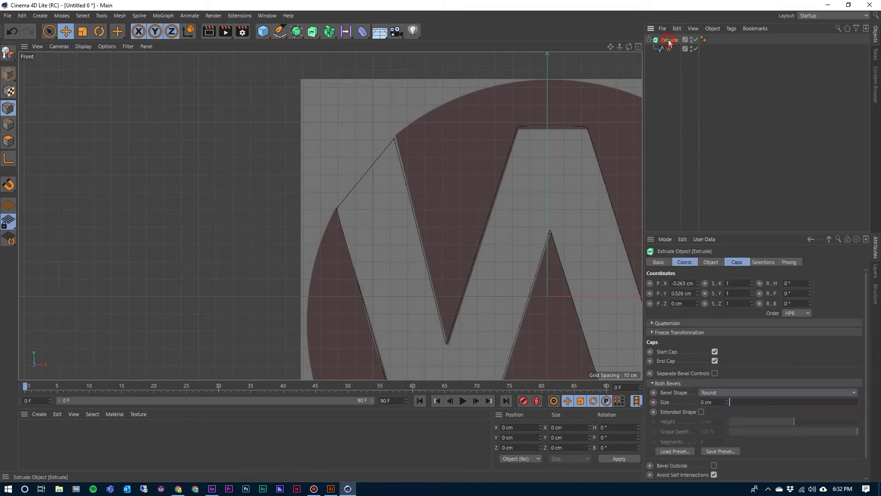
pyautogui.click(695, 39)
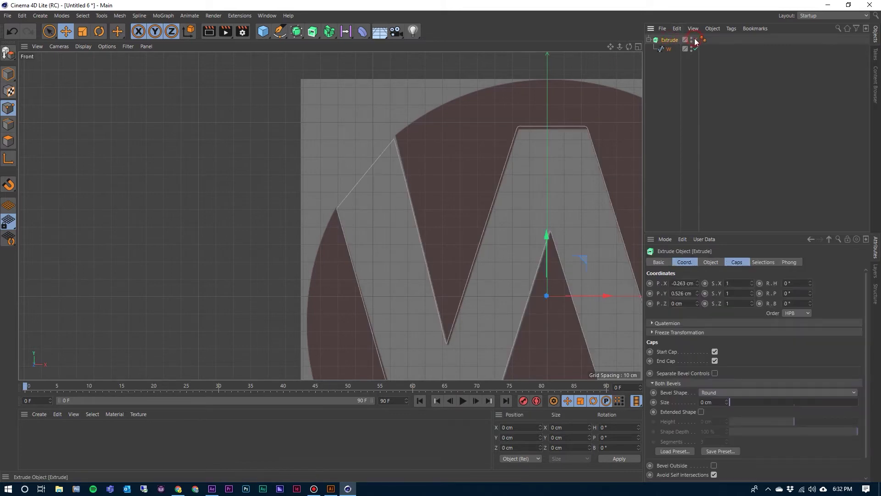
pyautogui.click(669, 49)
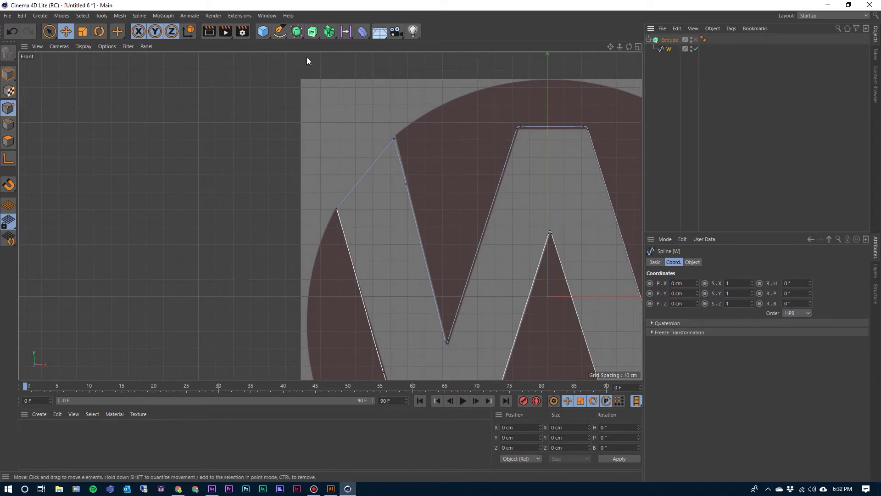
# - Nudge the W's upper-left corner point and the lower slanted-edge point onto the reference logo outline
pyautogui.click(64, 30)
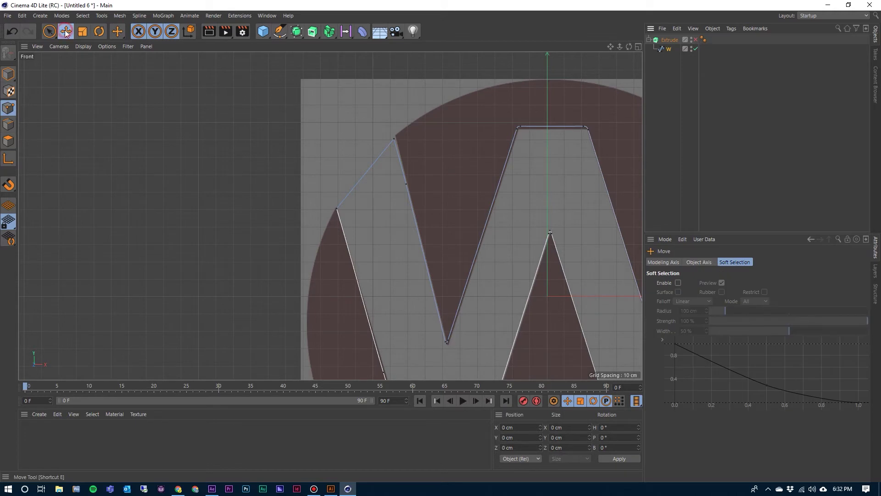
pyautogui.click(395, 139)
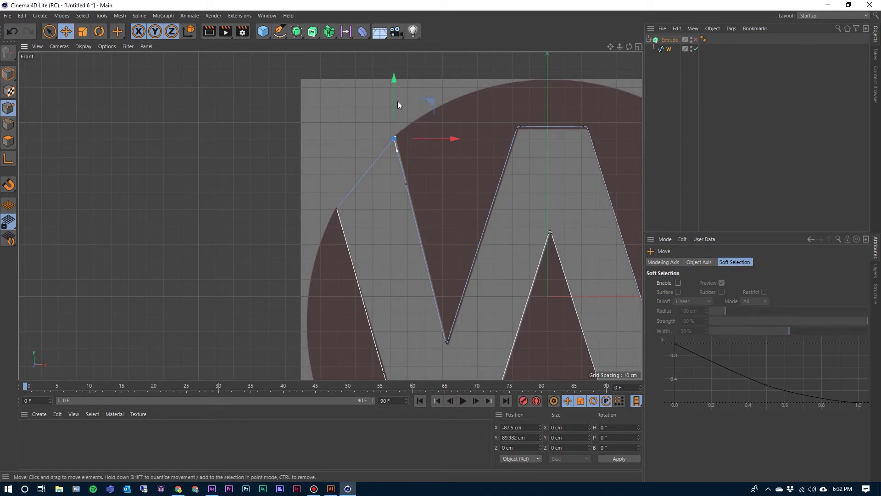
pyautogui.moveTo(394, 78); pyautogui.dragTo(394, 76)
pyautogui.scroll(8, 399, 143)
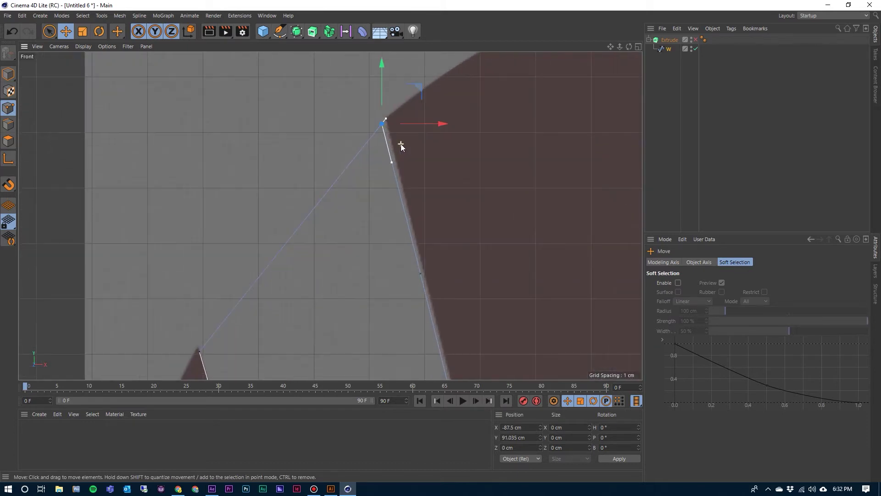
pyautogui.moveTo(441, 123); pyautogui.dragTo(447, 124)
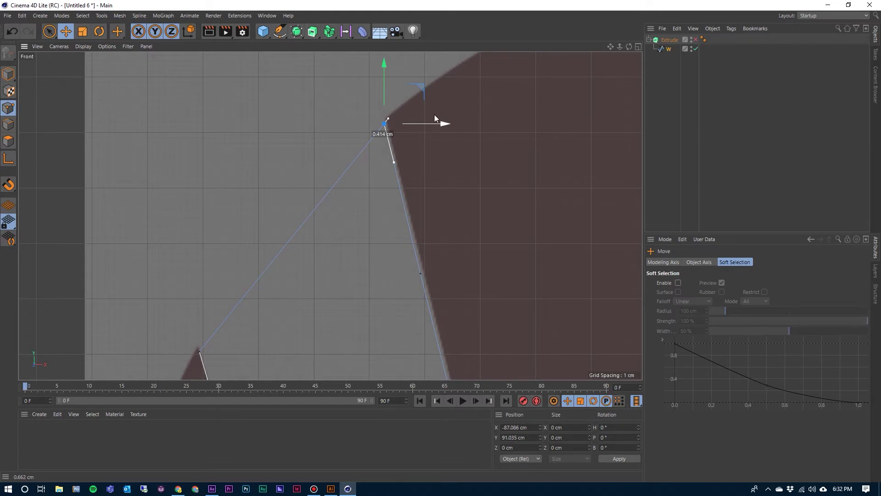
pyautogui.moveTo(384, 61); pyautogui.dragTo(384, 59)
pyautogui.click(198, 352)
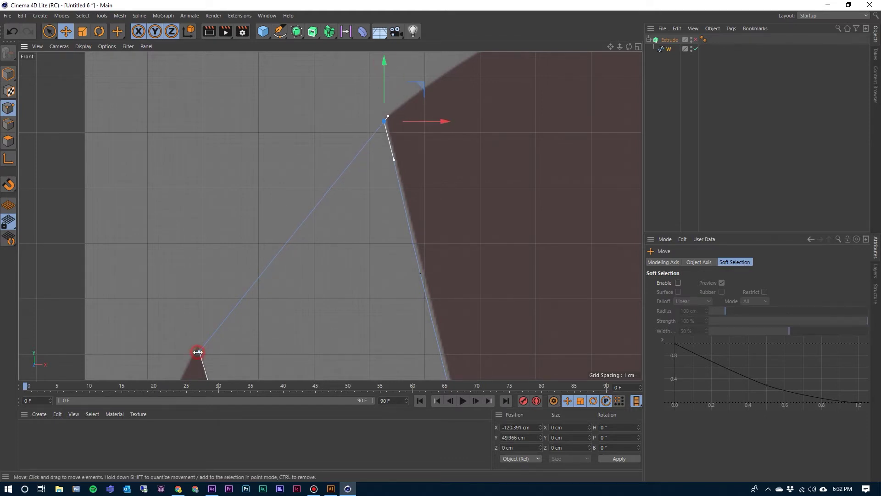
pyautogui.moveTo(198, 291); pyautogui.dragTo(197, 286)
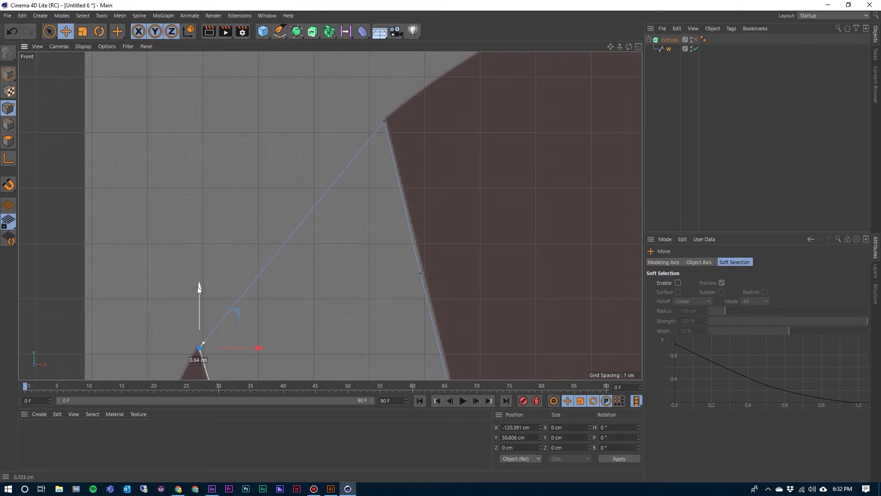
pyautogui.moveTo(263, 347); pyautogui.dragTo(260, 347)
pyautogui.moveTo(201, 287); pyautogui.dragTo(200, 284)
pyautogui.moveTo(259, 347); pyautogui.dragTo(261, 347)
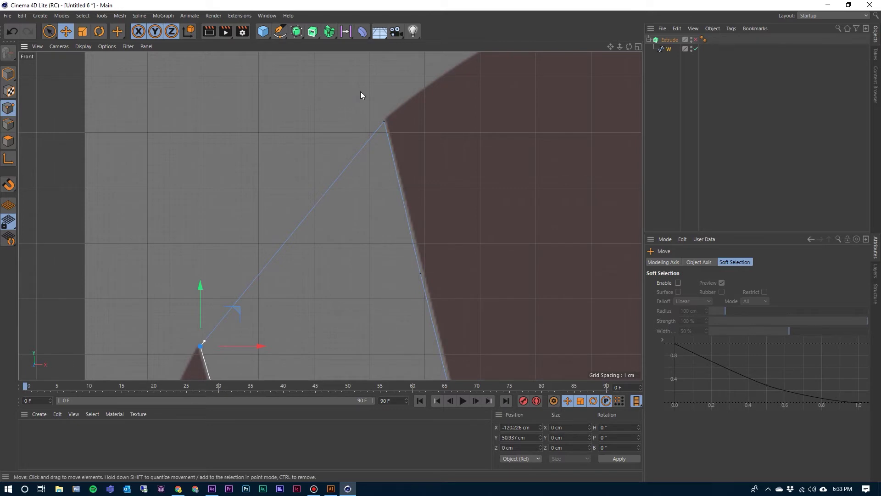
# - Bow the W's slanted upper-left edge with the Spline Pen, shaping both end handles to follow the logo circle
pyautogui.click(278, 33)
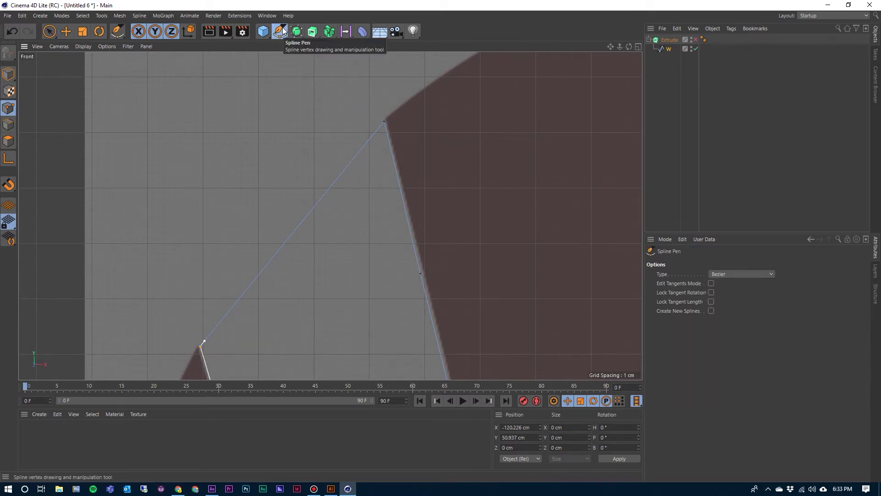
pyautogui.click(283, 242)
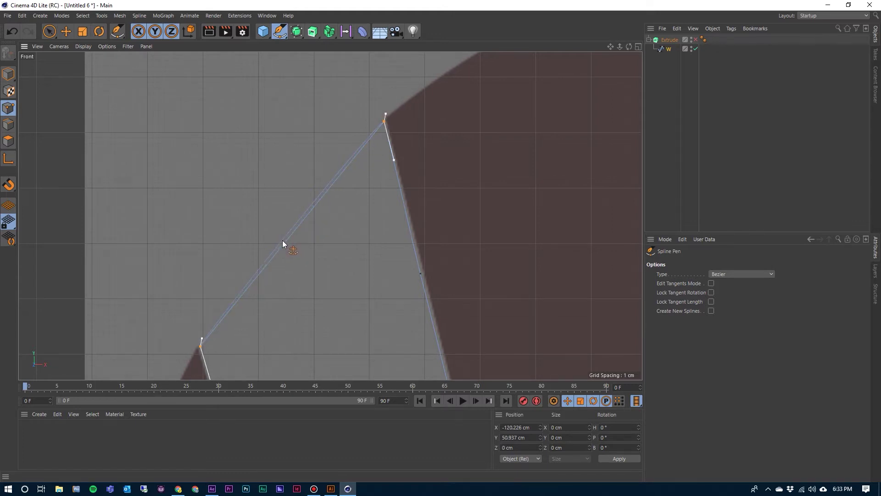
pyautogui.moveTo(282, 241); pyautogui.dragTo(281, 239)
pyautogui.click(383, 120)
pyautogui.hotkey('ctrl', 'z')
pyautogui.click(383, 111)
pyautogui.moveTo(337, 151); pyautogui.dragTo(329, 164)
pyautogui.click(200, 343)
pyautogui.moveTo(208, 323); pyautogui.dragTo(231, 286)
# - Raise the top corner point to X -87.086 cm, Y 91.697 cm and frame the whole W
pyautogui.click(384, 122)
pyautogui.click(65, 31)
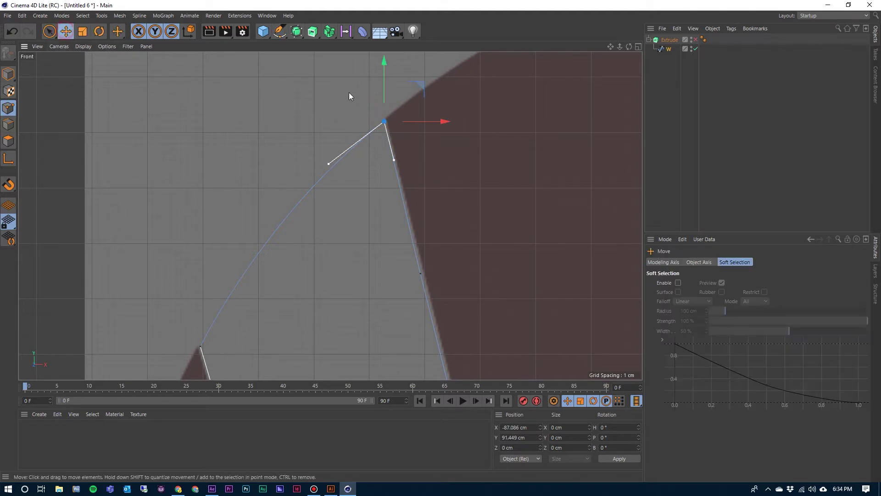
pyautogui.moveTo(384, 60); pyautogui.dragTo(384, 58)
pyautogui.press('h')
pyautogui.press('space')
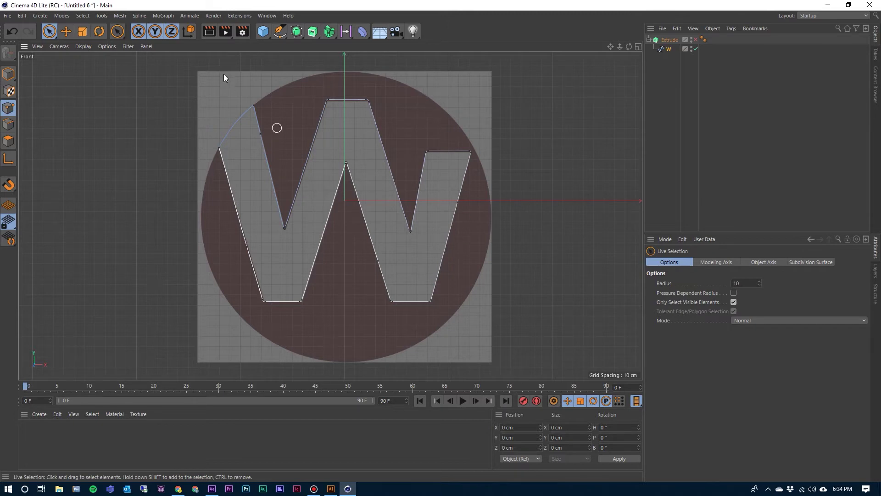
# - Add a cylinder facing the view and set its radius to 140 cm
pyautogui.click(263, 32)
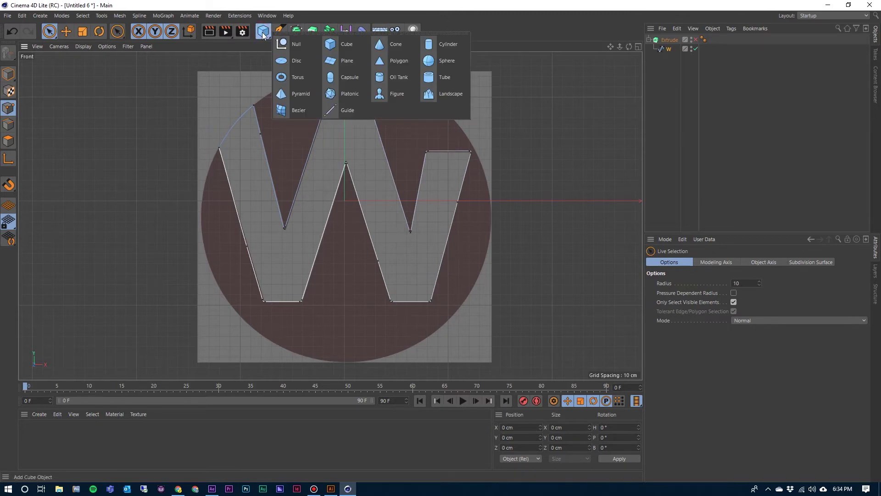
pyautogui.click(446, 41)
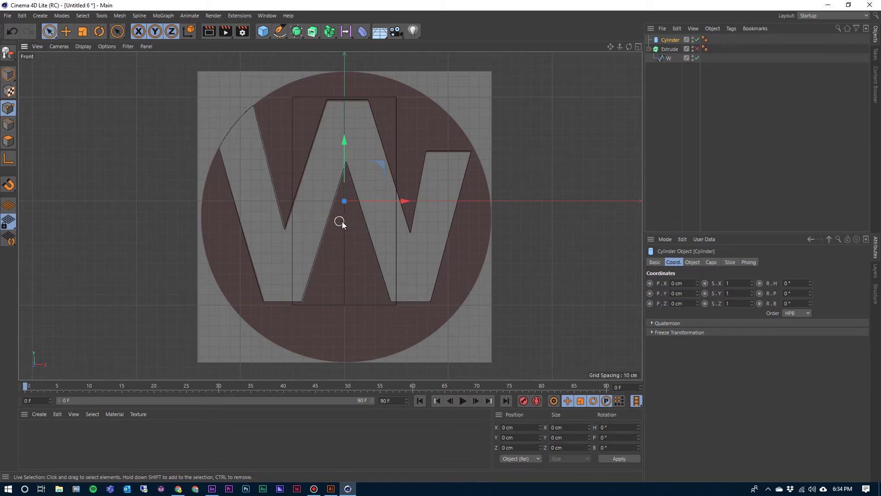
pyautogui.click(695, 262)
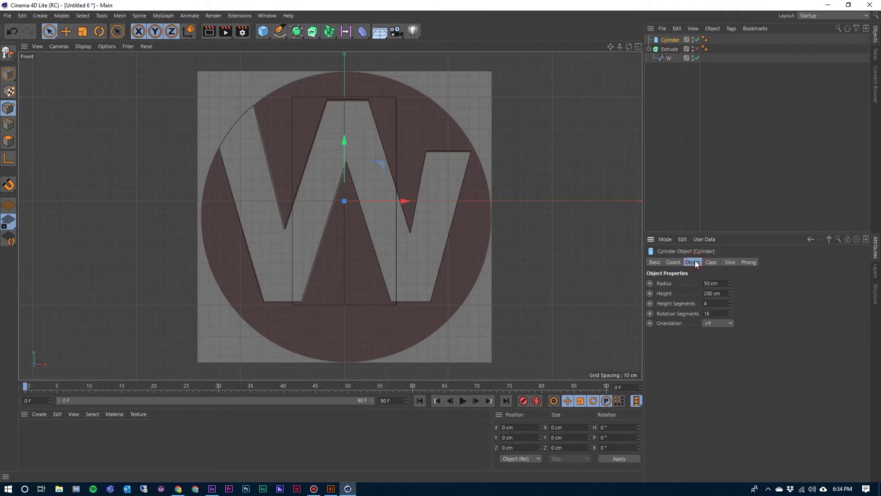
pyautogui.click(713, 324)
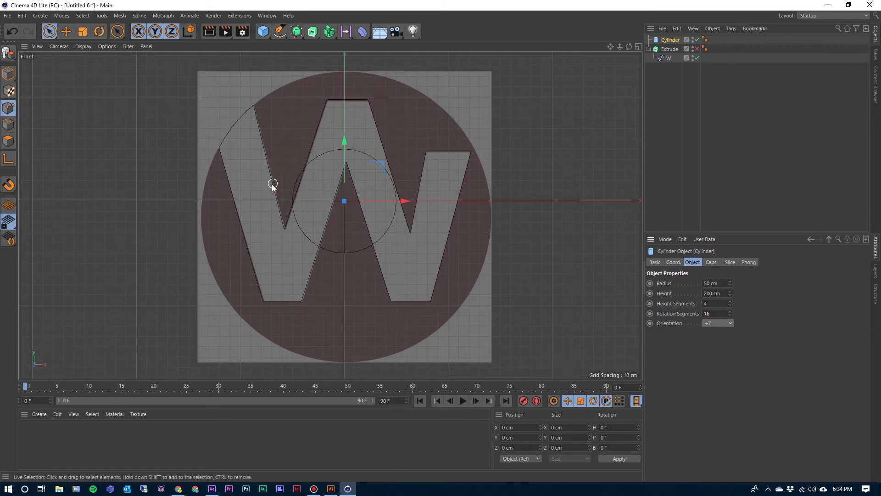
pyautogui.click(730, 281)
pyautogui.moveTo(731, 281); pyautogui.dragTo(731, 243)
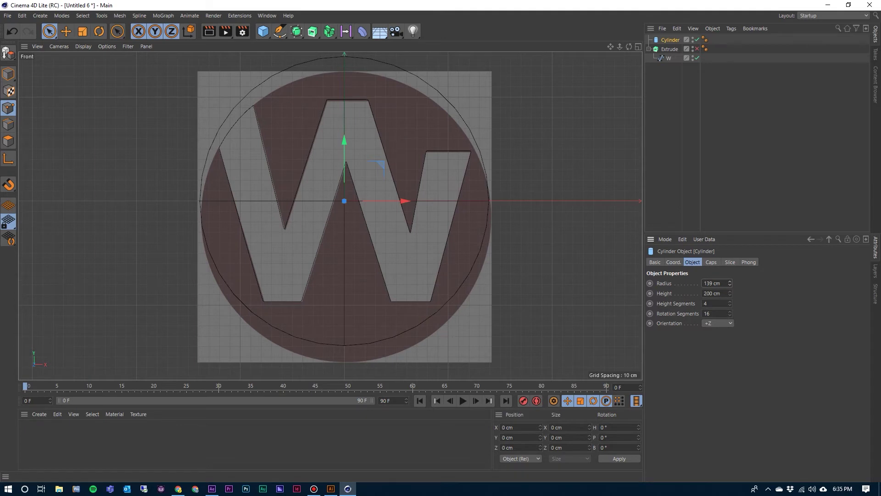
pyautogui.click(730, 282)
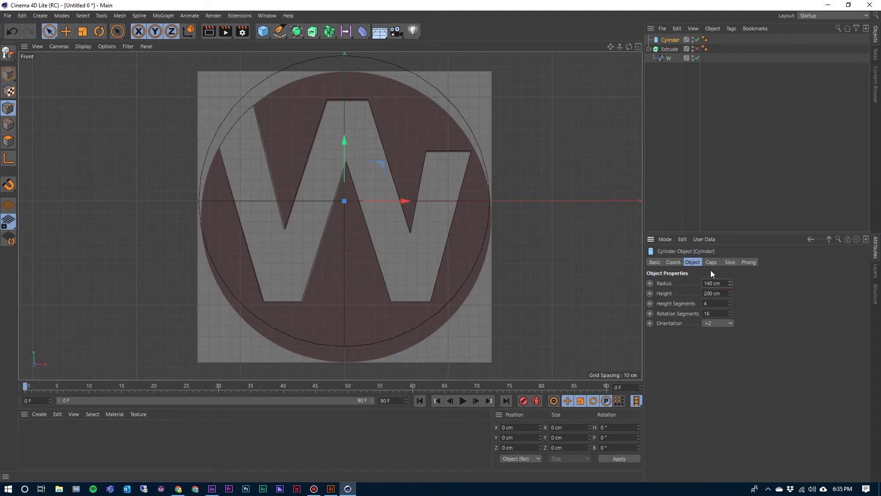
# - Position the cylinder at X 2 cm, Y -15 cm and enlarge the perspective view
pyautogui.click(672, 263)
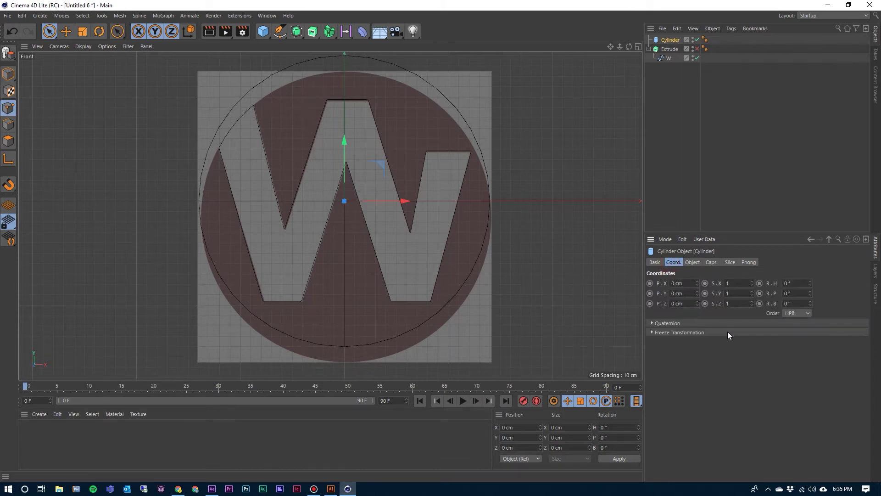
pyautogui.moveTo(698, 295); pyautogui.dragTo(697, 292)
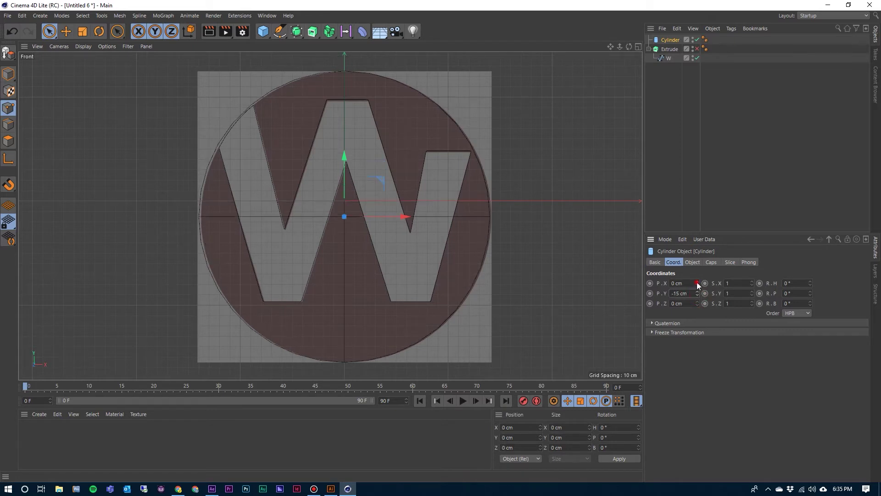
pyautogui.click(696, 282)
pyautogui.click(697, 282)
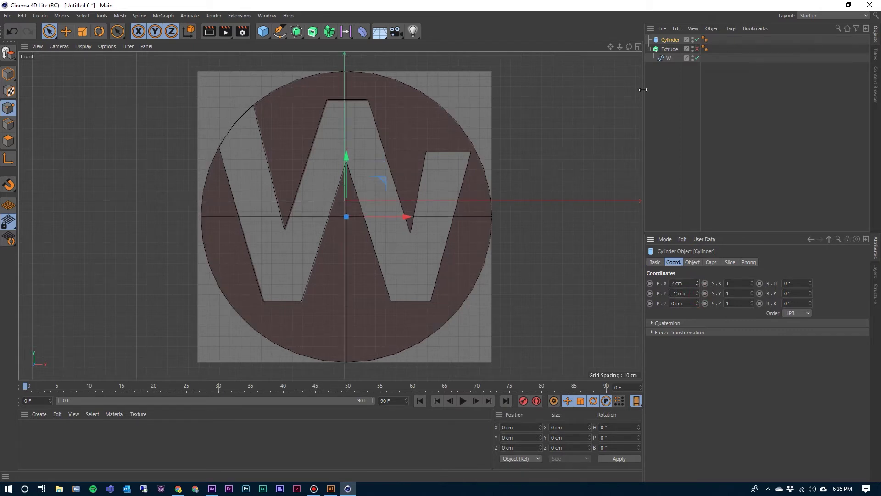
pyautogui.click(638, 47)
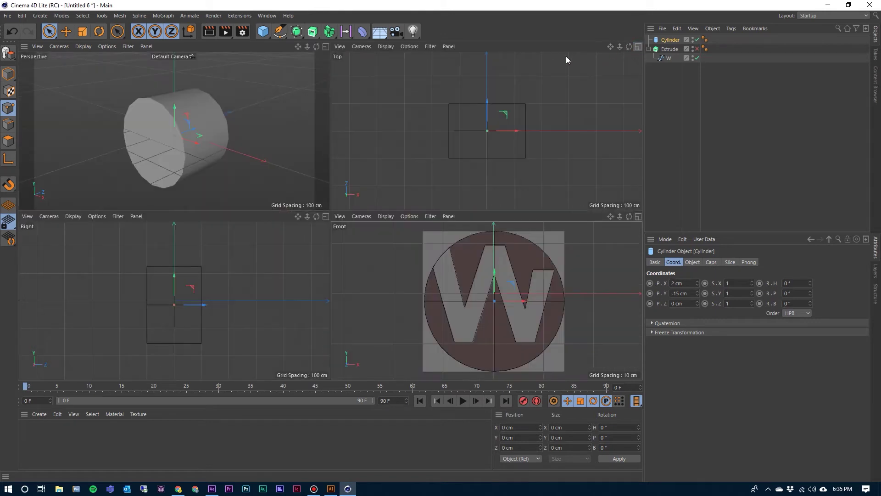
pyautogui.click(326, 47)
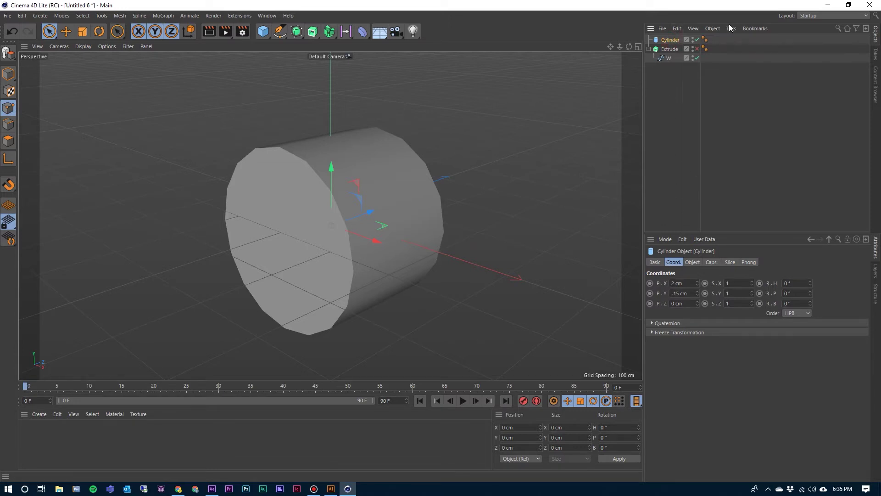
# - Give the cylinder 130 rotation segments and a 20 cm height, making a disc
pyautogui.click(691, 262)
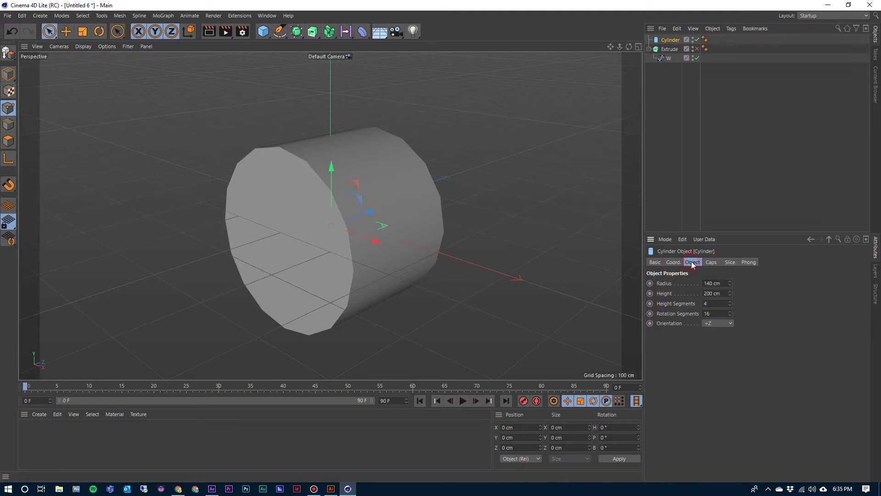
pyautogui.doubleClick(722, 313)
pyautogui.write('130')
pyautogui.press('Return')
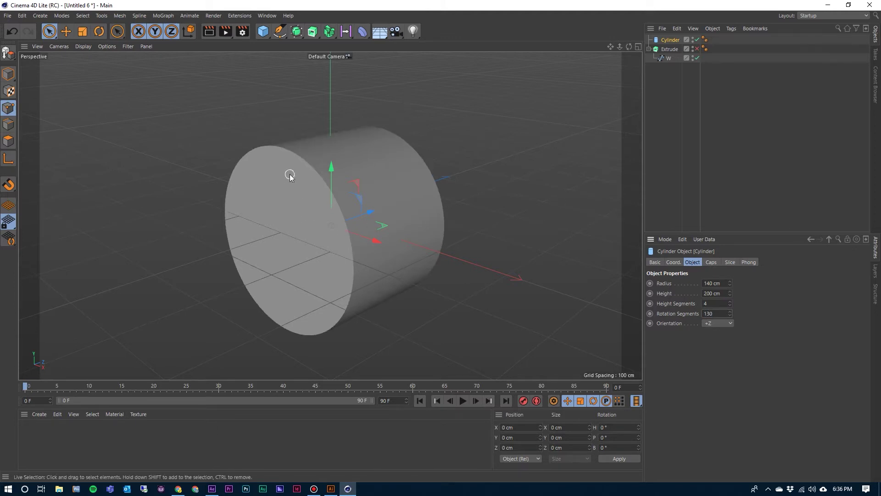
pyautogui.click(719, 293)
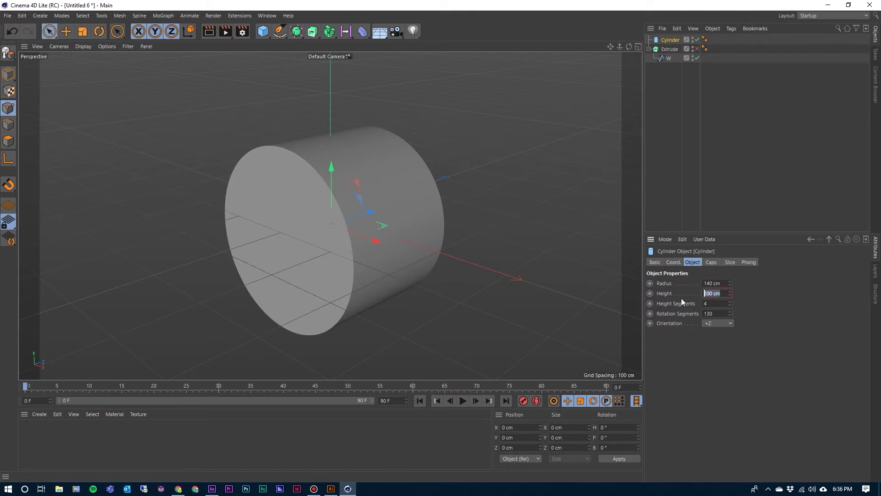
pyautogui.write('20')
pyautogui.press('Return')
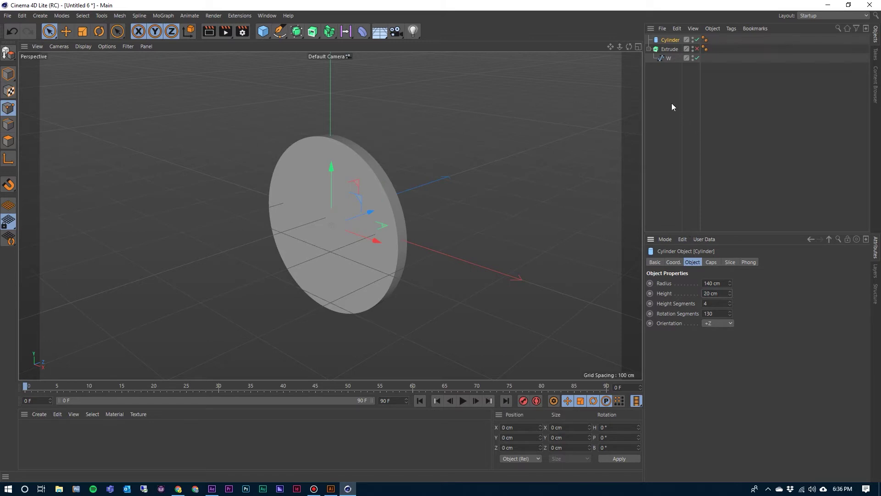
# - Move the cylinder disc back to Z 20 cm and orbit to check it behind the W
pyautogui.click(668, 49)
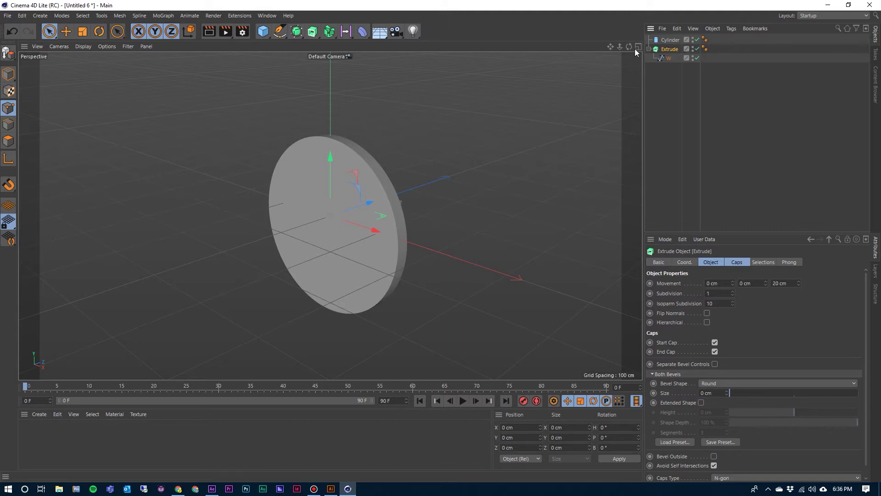
pyautogui.moveTo(629, 46)
pyautogui.mouseDown()
pyautogui.moveTo(589, 51)
pyautogui.moveTo(625, 49)
pyautogui.mouseUp()
pyautogui.click(670, 40)
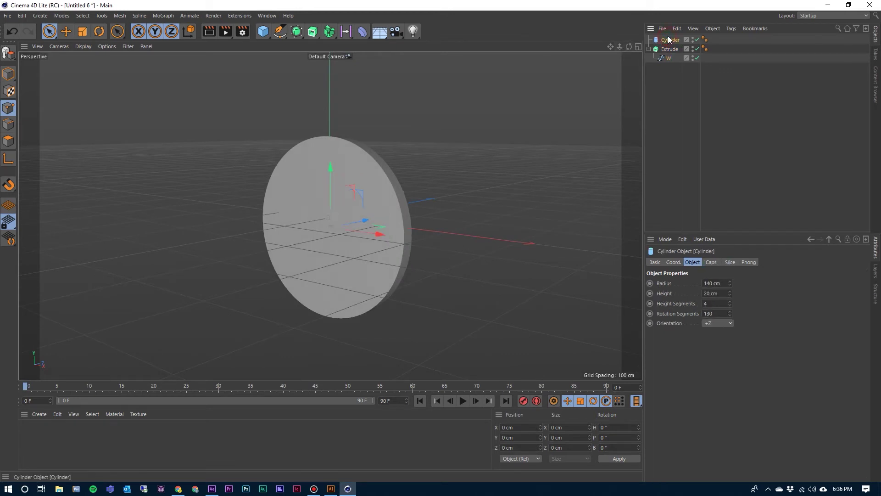
pyautogui.click(673, 263)
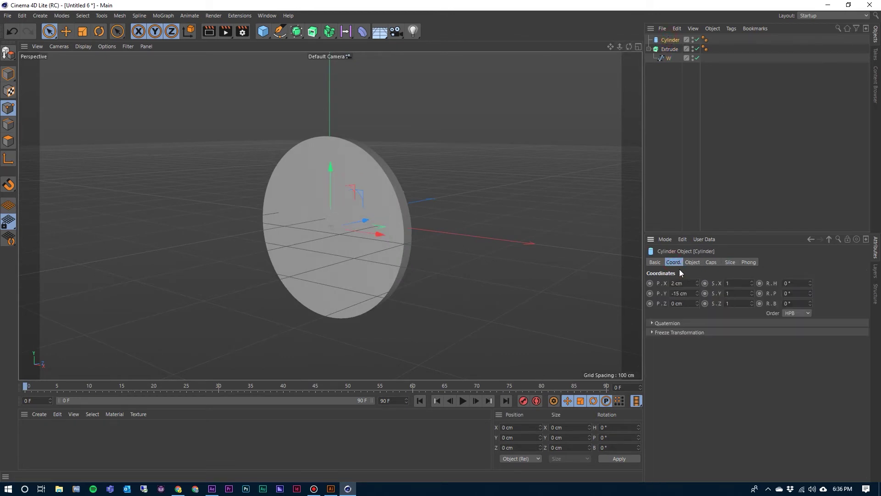
pyautogui.moveTo(697, 303)
pyautogui.mouseDown()
pyautogui.moveTo(697, 312)
pyautogui.moveTo(697, 296)
pyautogui.moveTo(698, 306)
pyautogui.mouseUp()
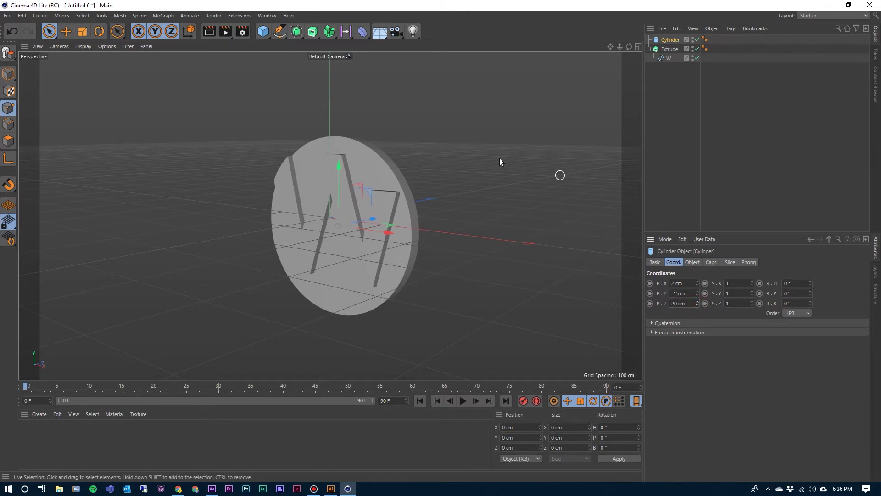
pyautogui.moveTo(629, 46); pyautogui.dragTo(665, 56)
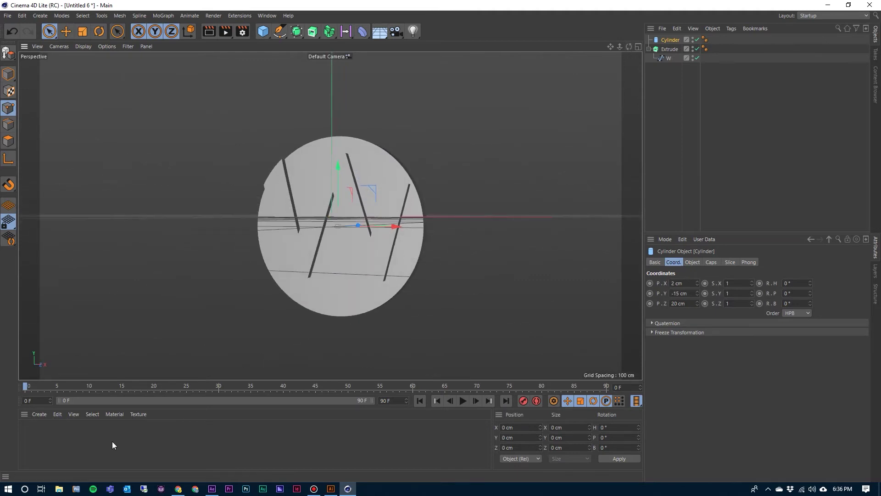
# - Create a default material with brightness V at 100% and apply it to the Extrude W
pyautogui.click(40, 414)
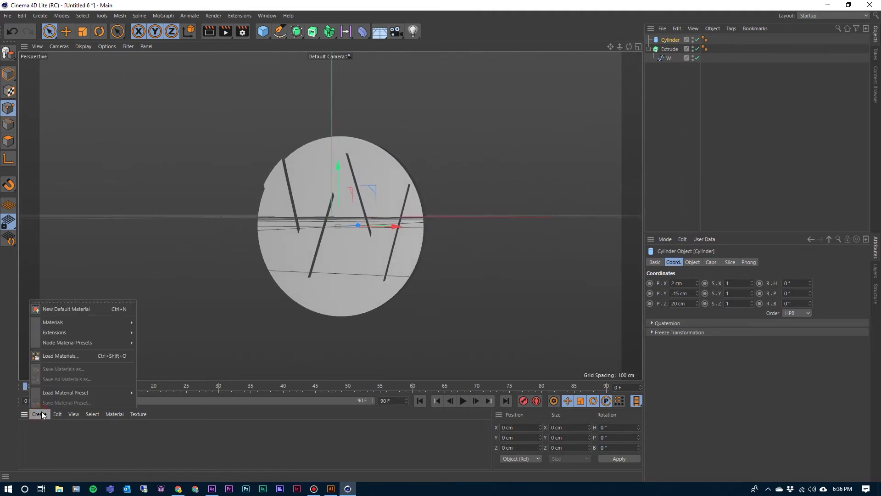
pyautogui.click(64, 309)
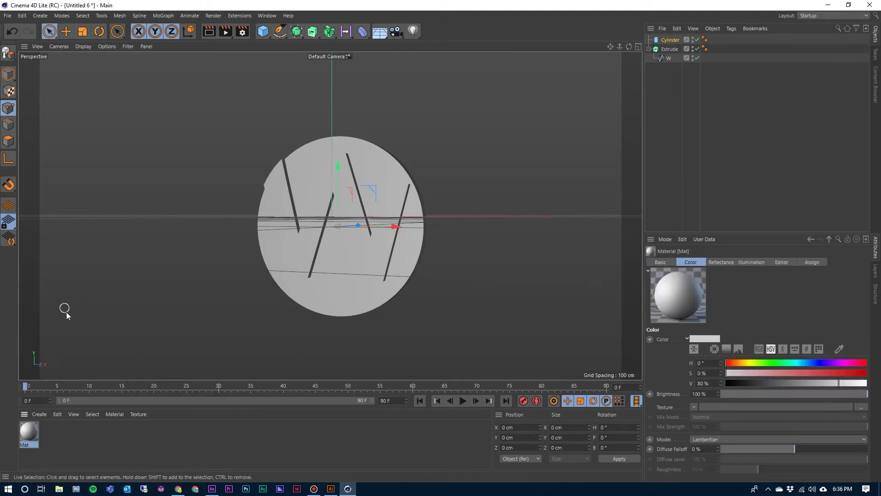
pyautogui.doubleClick(29, 434)
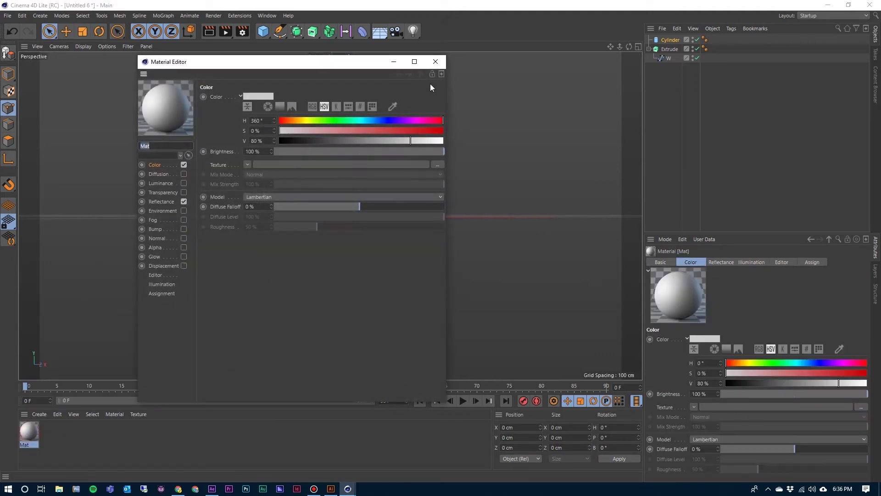
pyautogui.moveTo(422, 143); pyautogui.dragTo(452, 142)
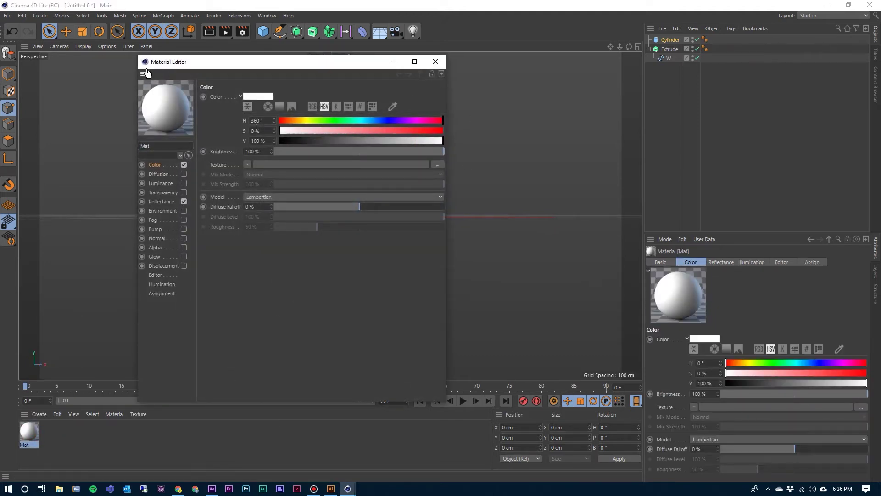
pyautogui.click(435, 62)
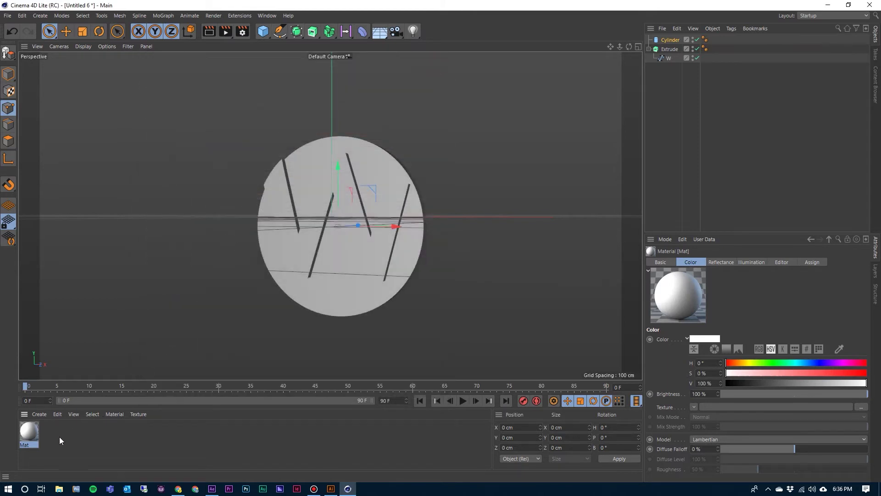
pyautogui.moveTo(26, 434); pyautogui.dragTo(307, 241)
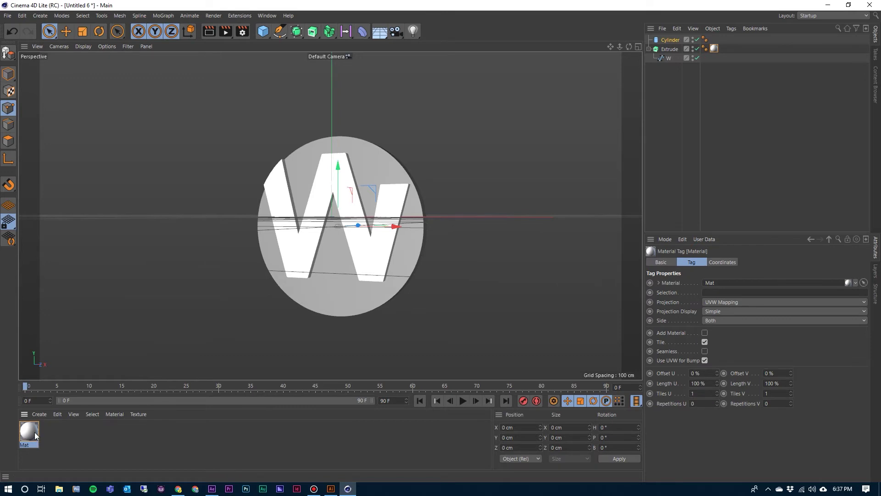
# - Duplicate it as Mat.1, saturate it to full red, and apply it to the cylinder
pyautogui.moveTo(35, 434); pyautogui.dragTo(60, 430)
pyautogui.doubleClick(54, 431)
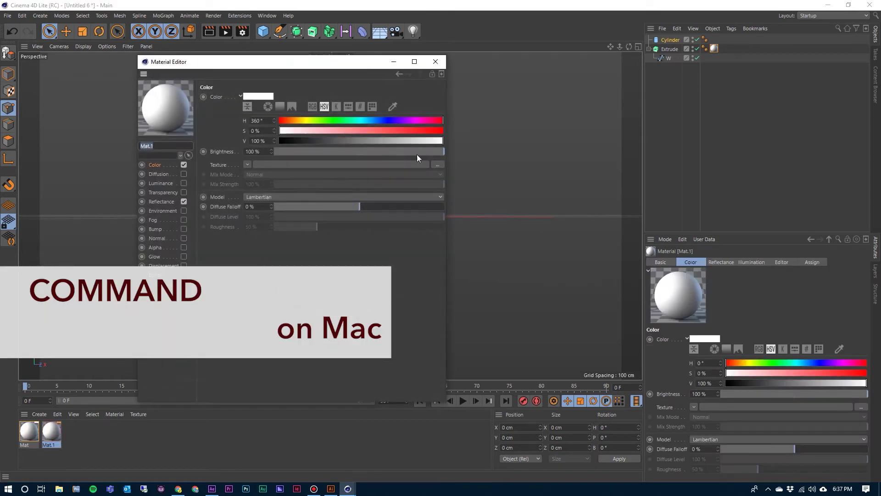
pyautogui.moveTo(440, 131); pyautogui.dragTo(450, 131)
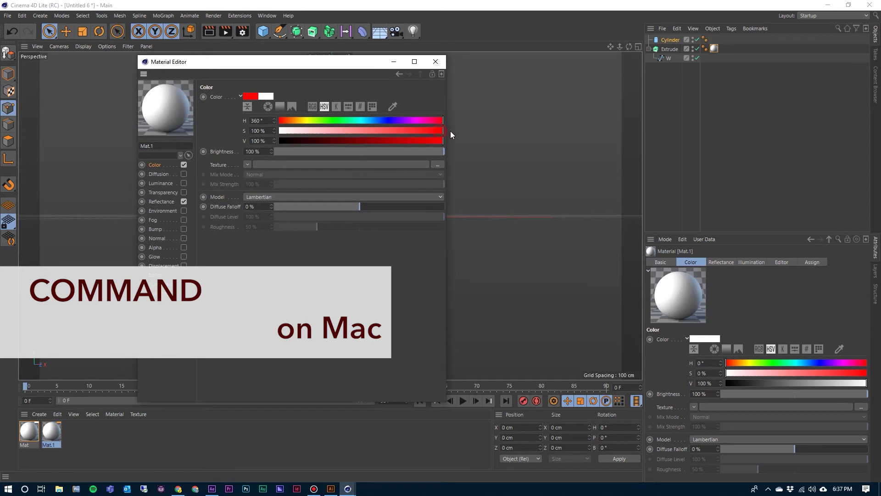
pyautogui.click(436, 61)
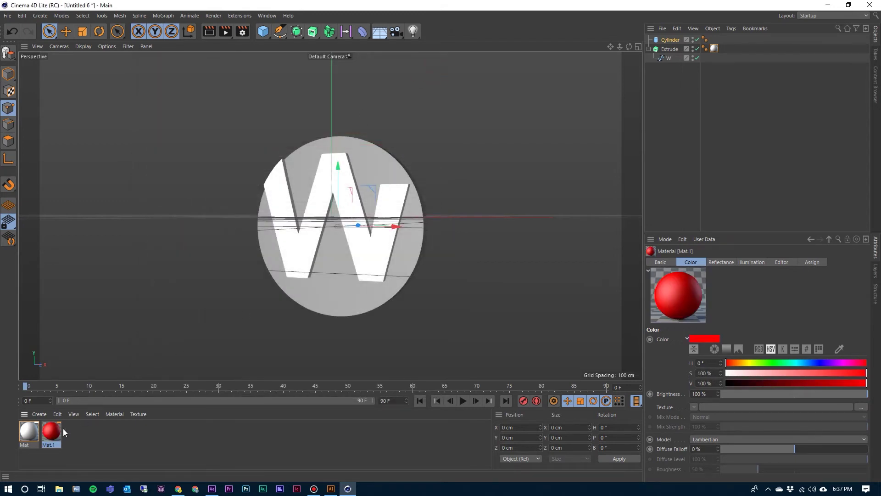
pyautogui.moveTo(54, 436); pyautogui.dragTo(311, 330)
pyautogui.moveTo(332, 302); pyautogui.dragTo(332, 303)
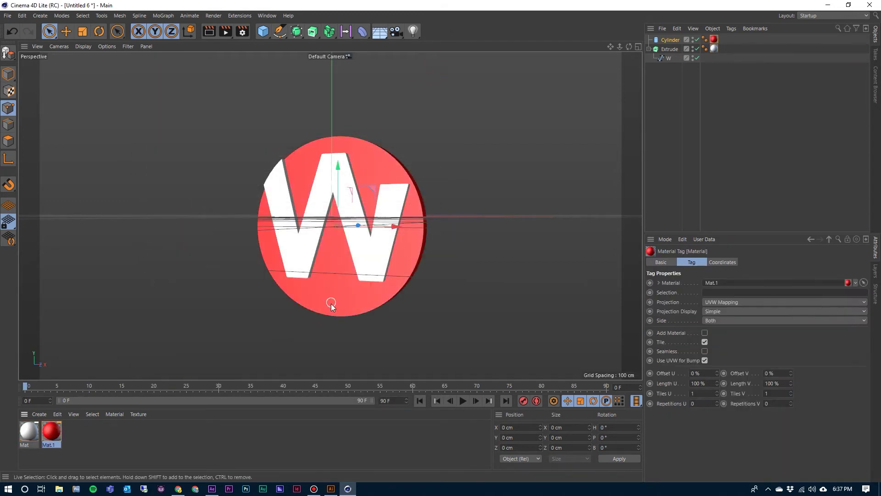
# - Orbit the disc, check W.ai in Illustrator, then render the white W on the red disc
pyautogui.keyDown('alt'); pyautogui.moveTo(459, 270); pyautogui.dragTo(453, 180); pyautogui.keyUp('alt')
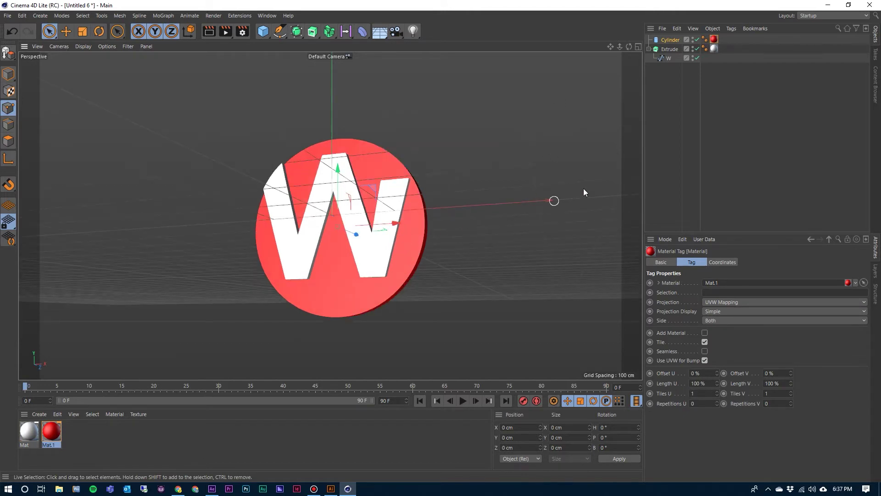
pyautogui.click(331, 488)
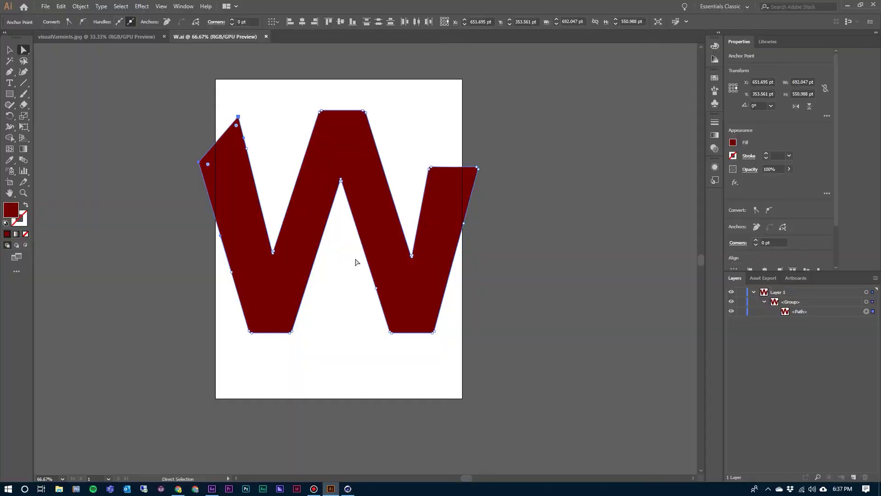
pyautogui.click(347, 489)
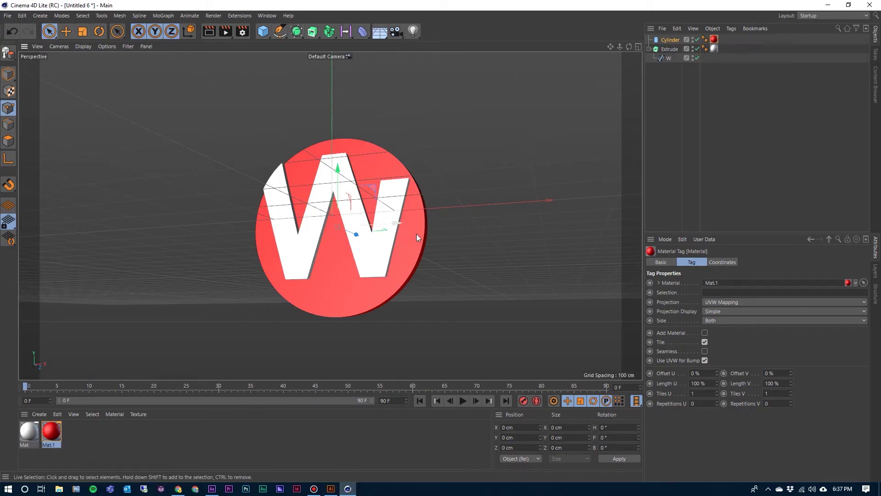
pyautogui.hotkey('ctrl', 'r')
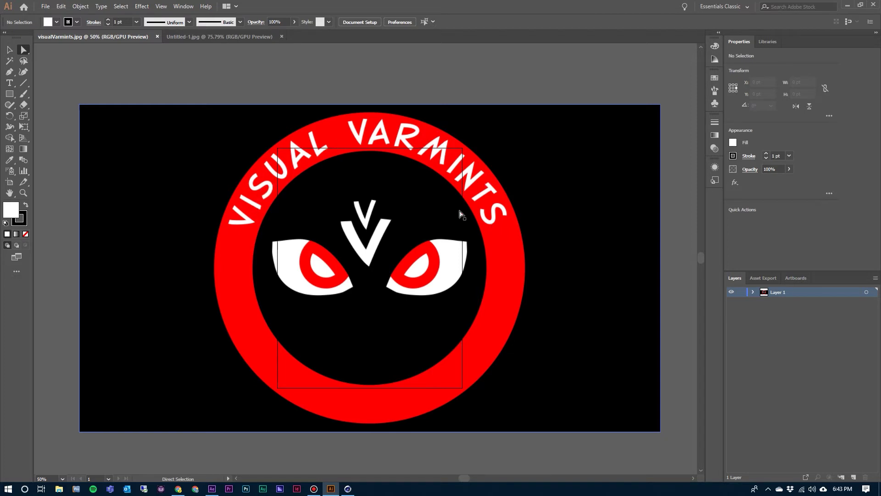
# - Trace the Visual Varmints image with the Low Fidelity Photo preset and expand it into paths
pyautogui.click(183, 130)
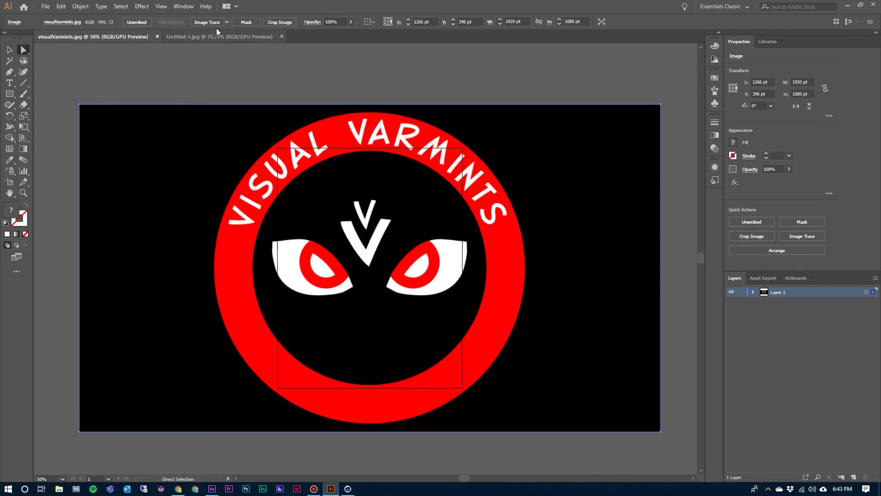
pyautogui.click(227, 22)
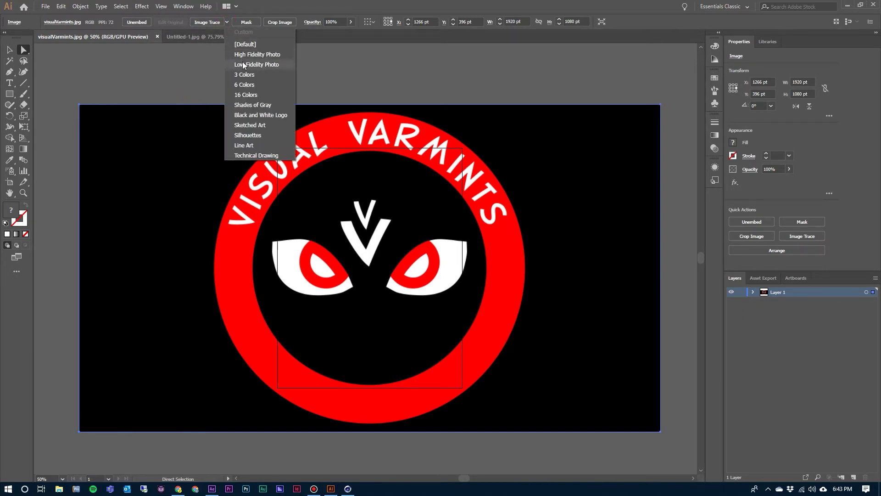
pyautogui.click(243, 64)
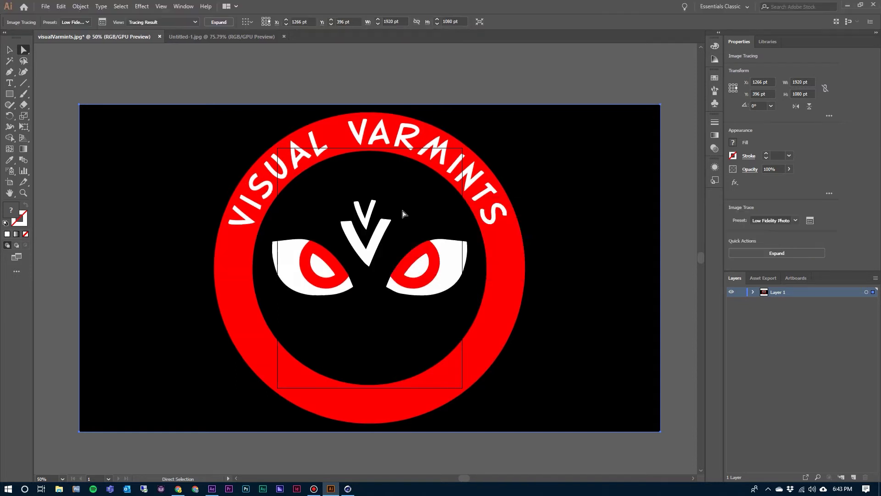
pyautogui.click(756, 253)
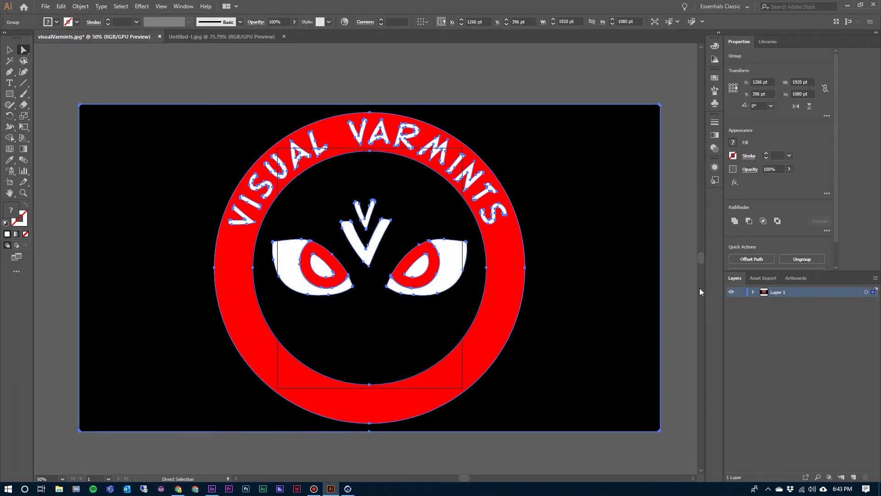
# - Delete the bottom black background <Path> inside Layer 1's group, then deselect the artwork
pyautogui.click(752, 293)
pyautogui.click(763, 302)
pyautogui.scroll(-5, 773, 340)
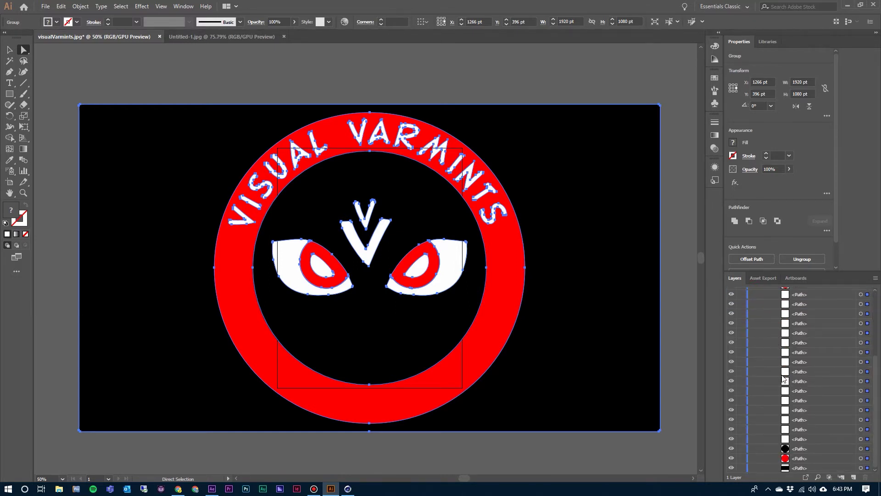
pyautogui.click(795, 467)
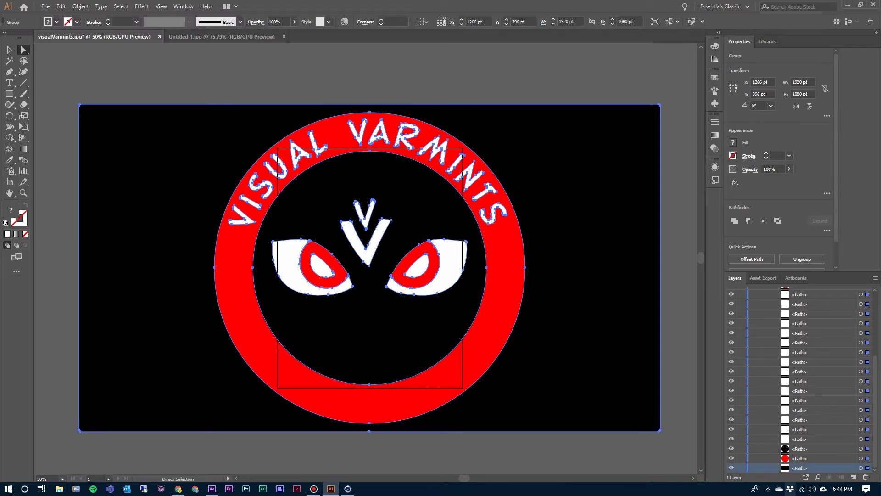
pyautogui.click(864, 478)
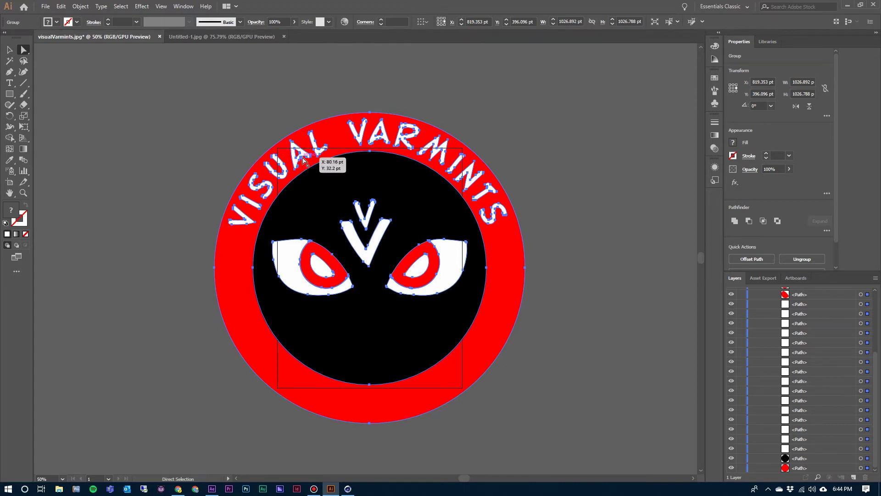
pyautogui.click(285, 107)
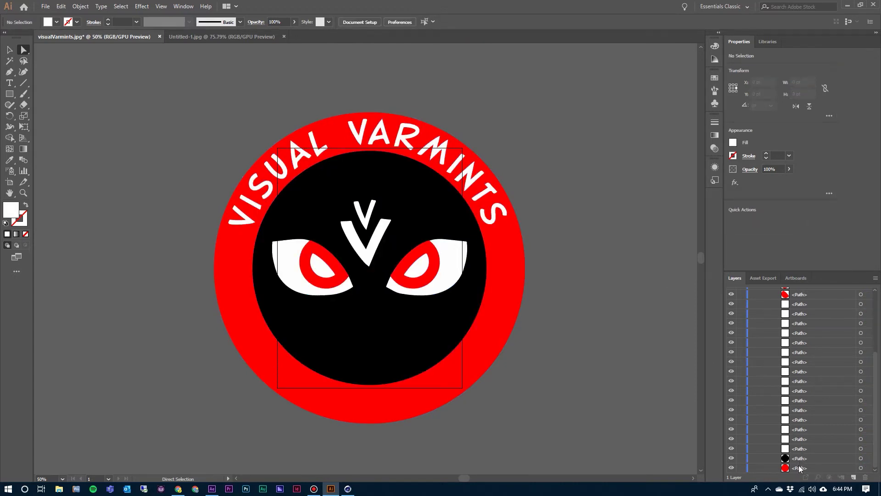
# - Hide the red ring and make the first A and its red triangle a compound path
pyautogui.click(731, 467)
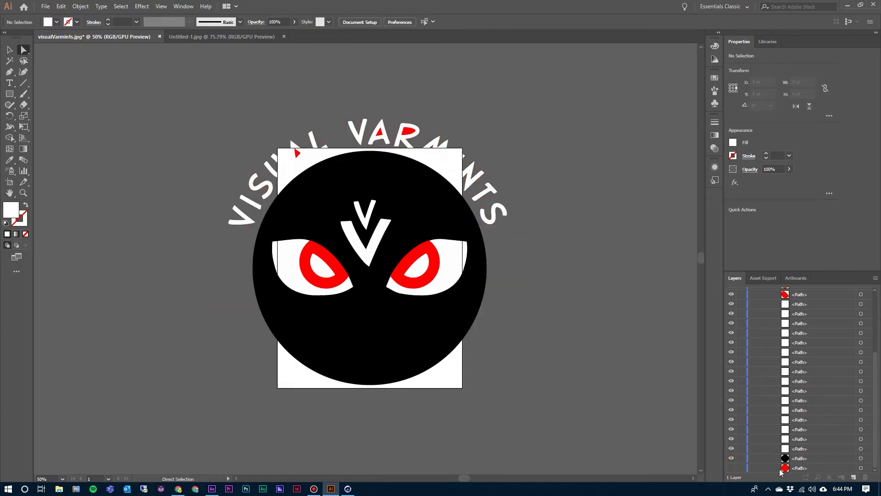
pyautogui.click(804, 468)
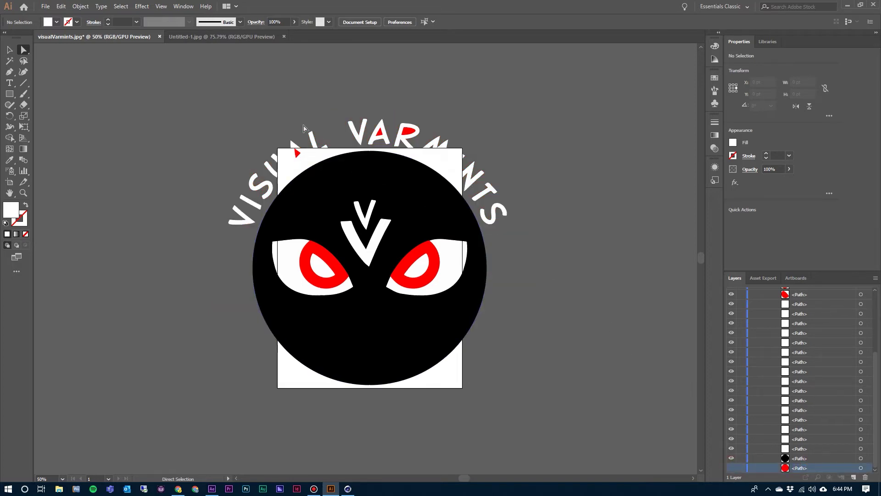
pyautogui.click(297, 154)
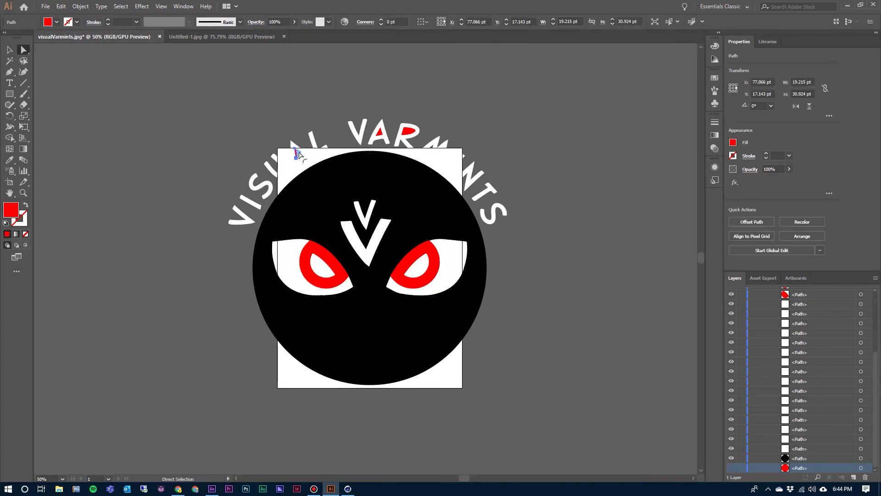
pyautogui.click(297, 151)
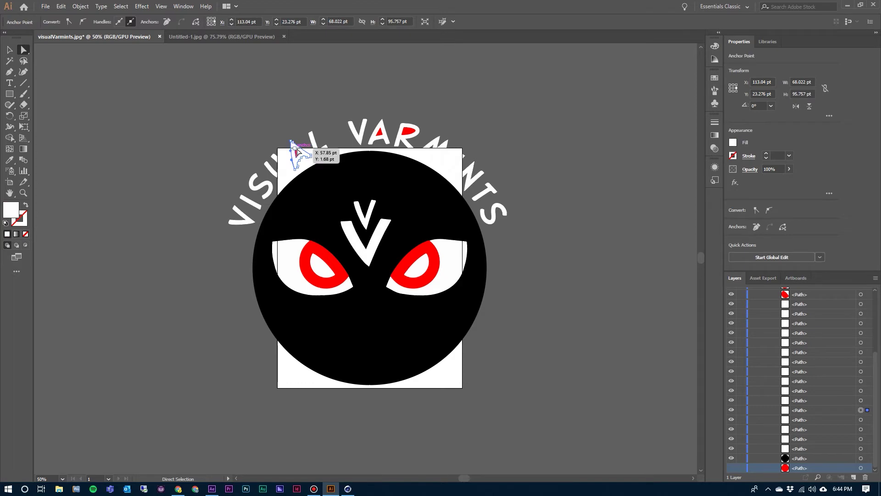
pyautogui.keyDown('alt'); pyautogui.scroll(5, 301, 153); pyautogui.keyUp('alt')
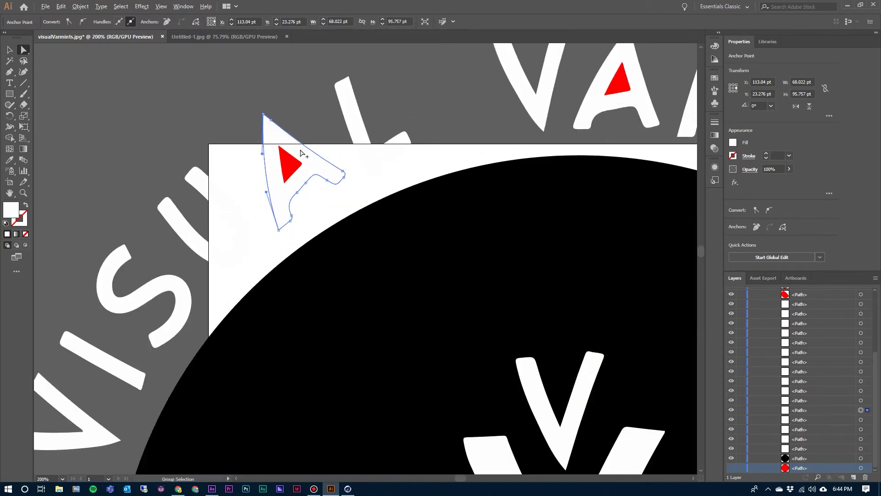
pyautogui.click(293, 174)
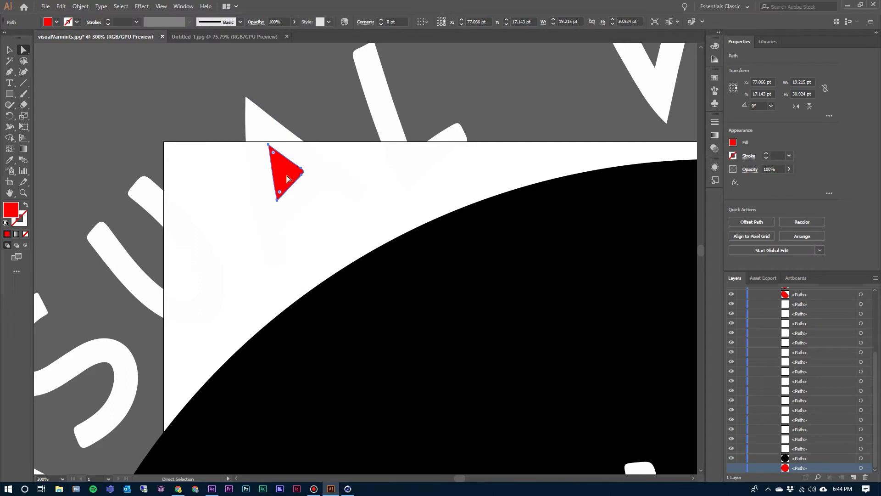
pyautogui.click(265, 120)
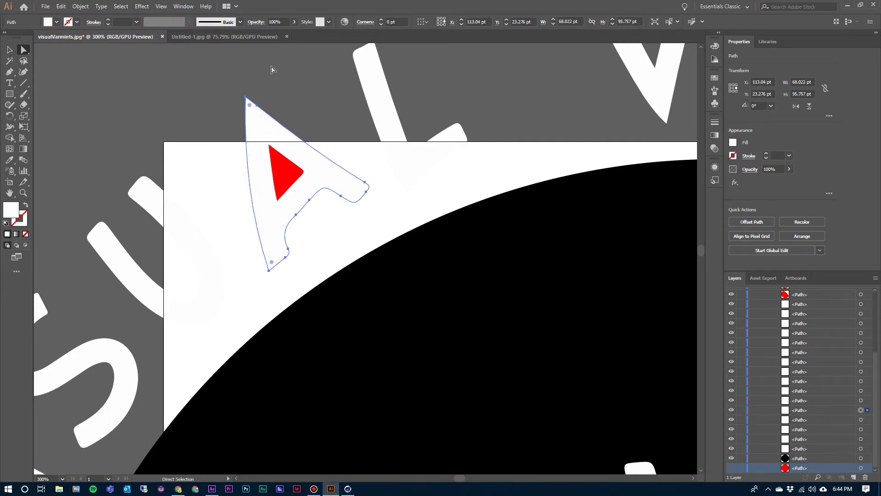
pyautogui.keyDown('shift'); pyautogui.click(294, 189); pyautogui.keyUp('shift')
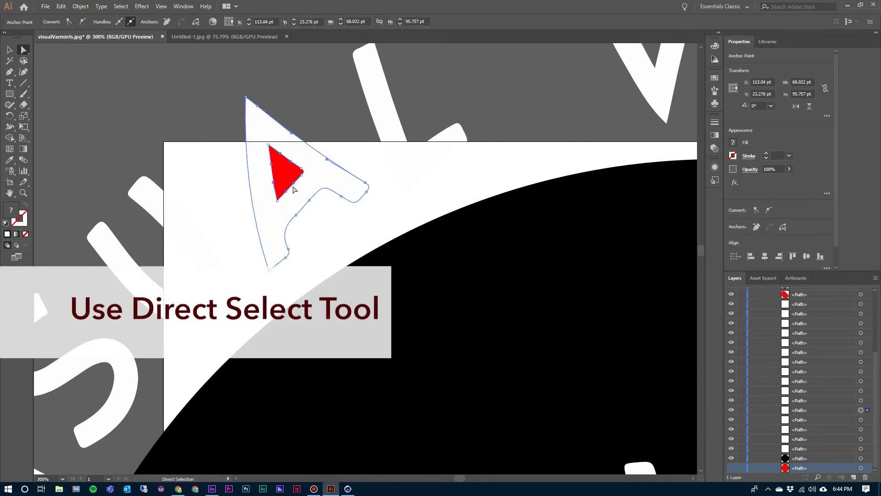
pyautogui.rightClick(260, 130)
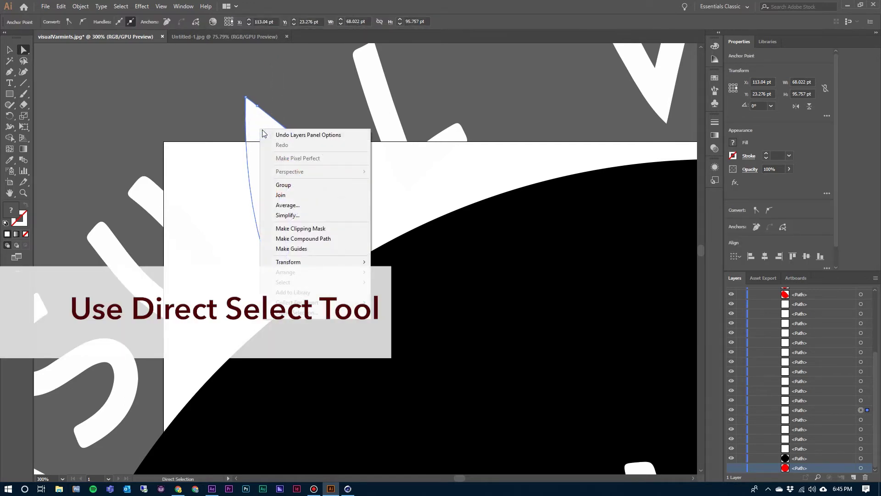
pyautogui.click(339, 238)
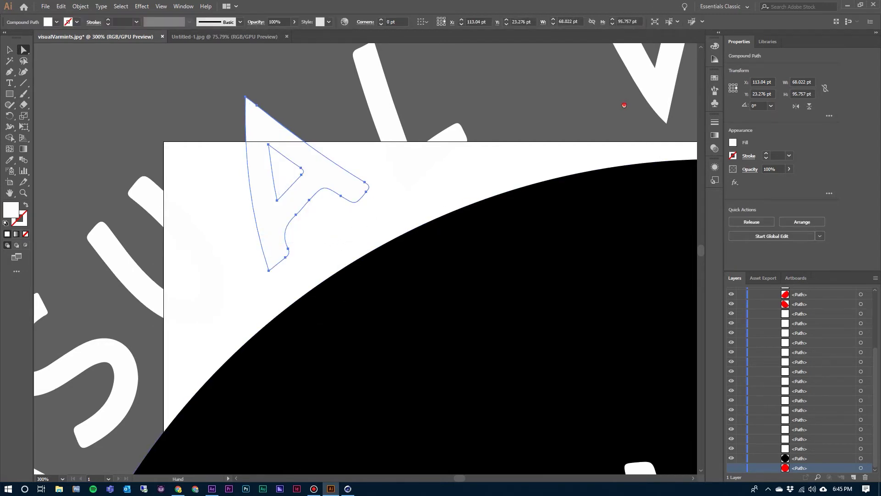
# - Make compound paths of the A in VAR and the R with their red inner shapes
pyautogui.moveTo(574, 120); pyautogui.dragTo(213, 218)
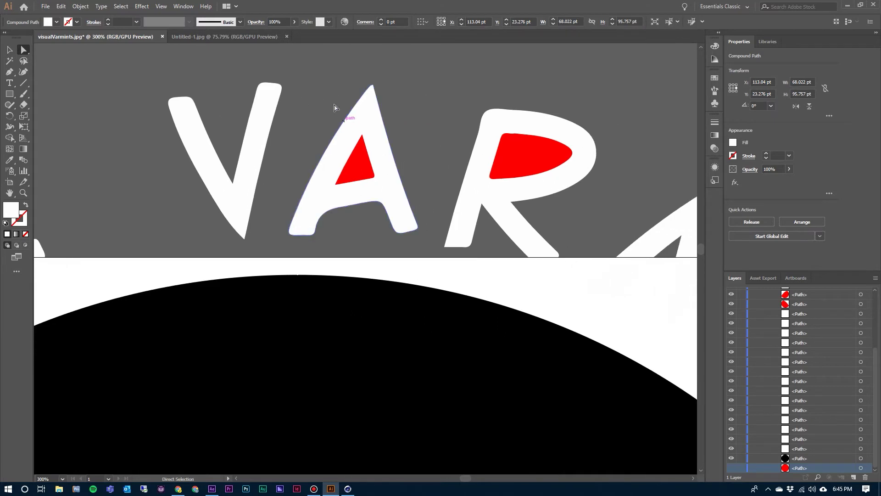
pyautogui.click(362, 167)
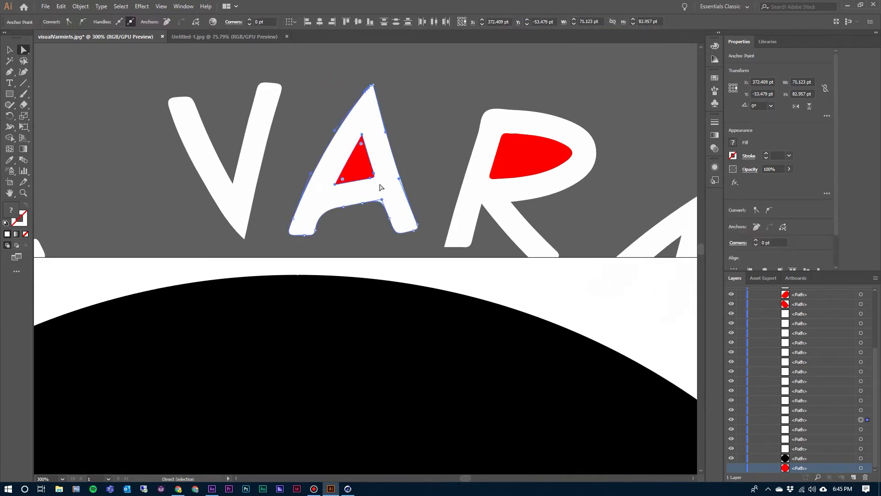
pyautogui.rightClick(361, 166)
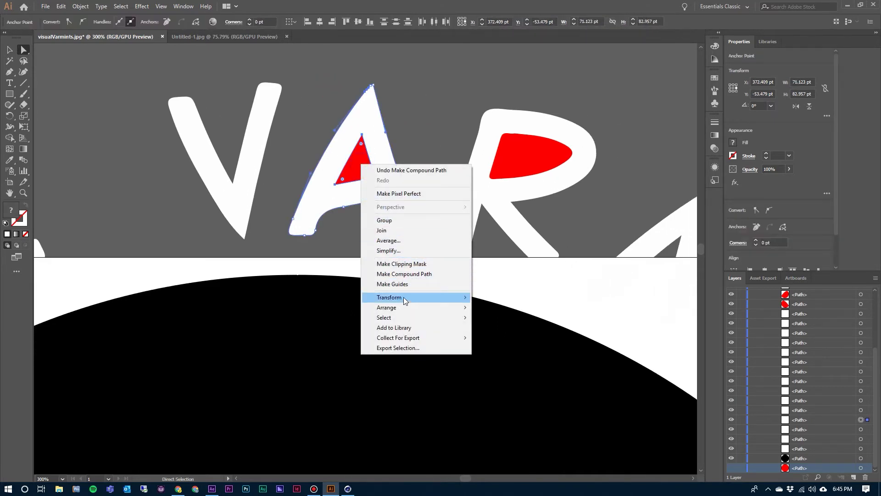
pyautogui.click(417, 277)
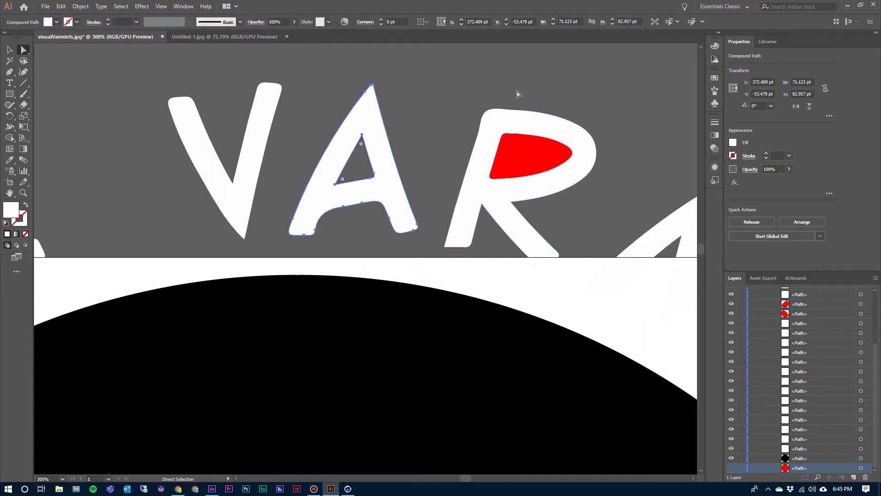
pyautogui.click(539, 189)
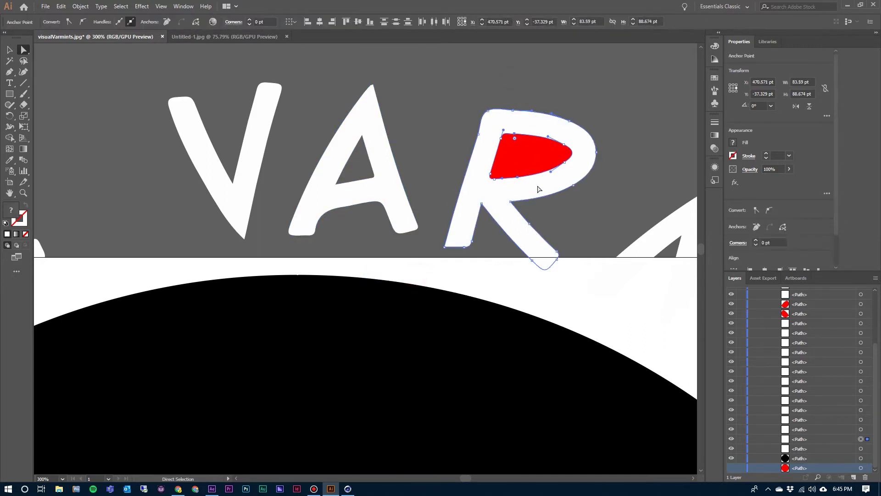
pyautogui.rightClick(525, 156)
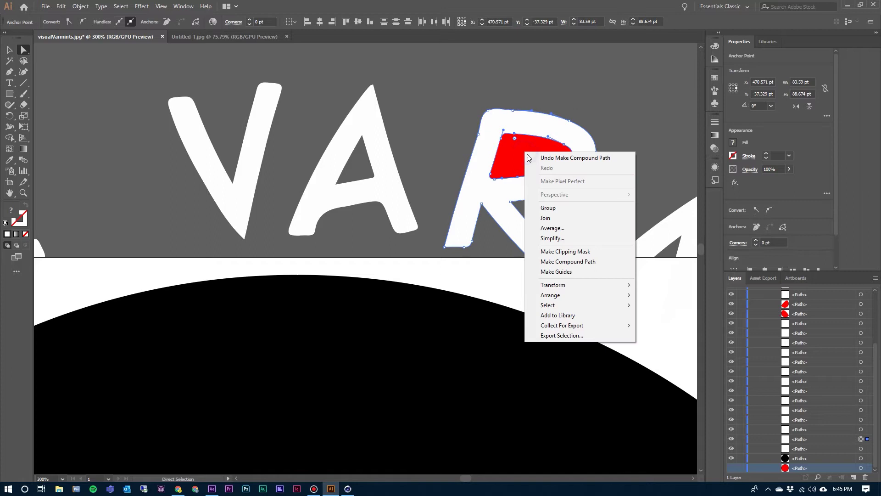
pyautogui.click(571, 261)
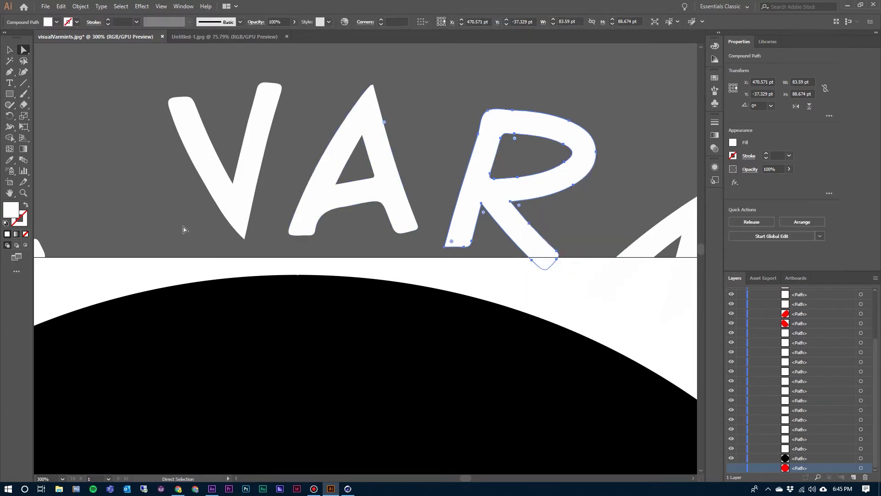
pyautogui.keyDown('alt'); pyautogui.scroll(-5, 428, 271); pyautogui.keyUp('alt')
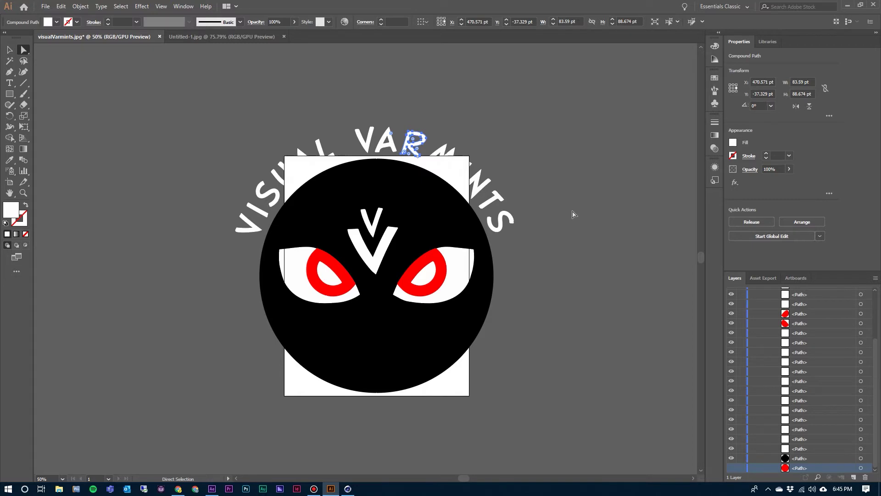
# - Save over visualVarmints.ai in Illustrator 8 format, then switch to Cinema 4D Lite
pyautogui.click(46, 6)
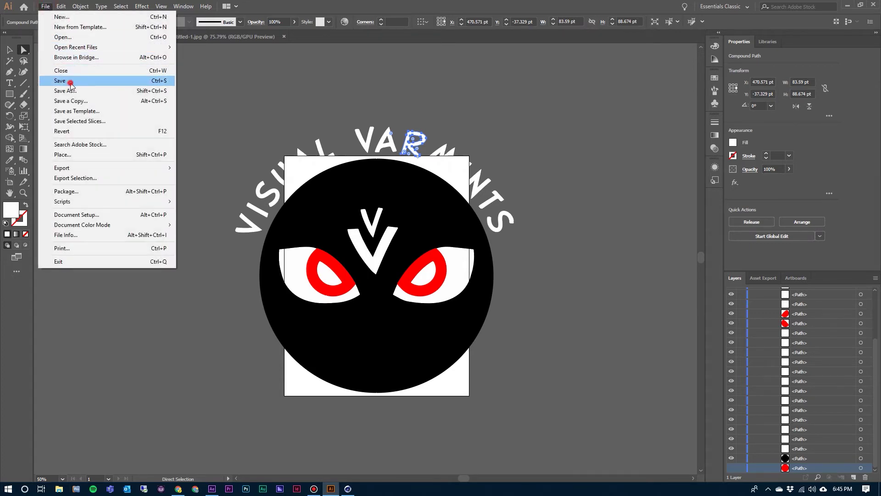
pyautogui.click(69, 79)
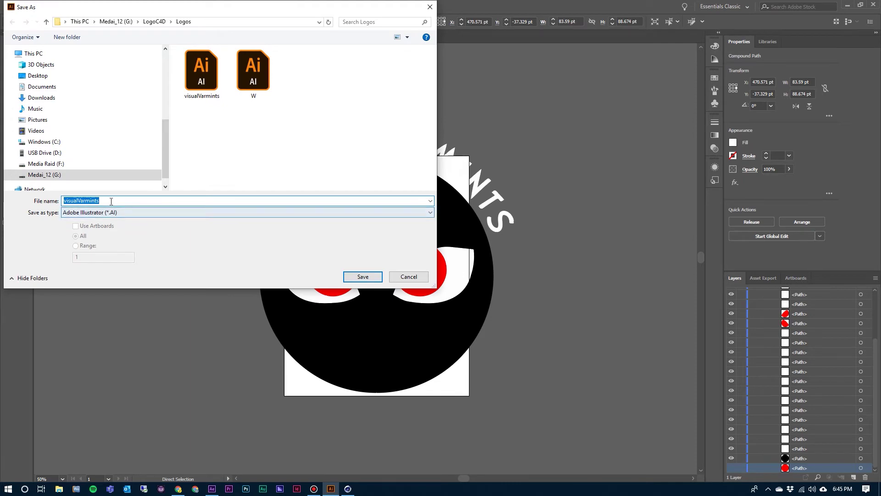
pyautogui.click(365, 276)
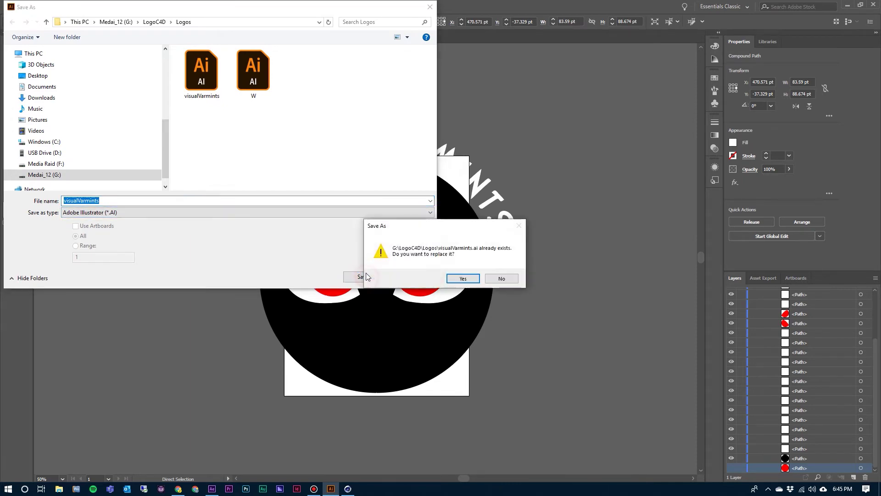
pyautogui.click(462, 279)
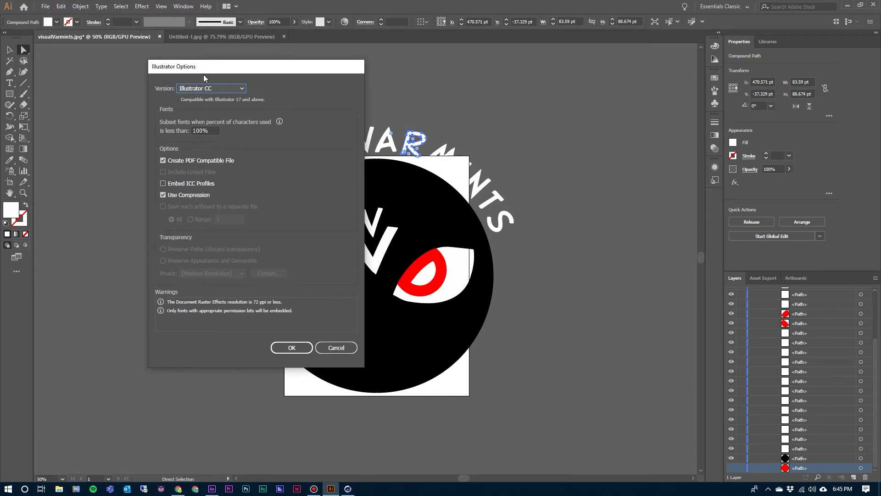
pyautogui.click(219, 88)
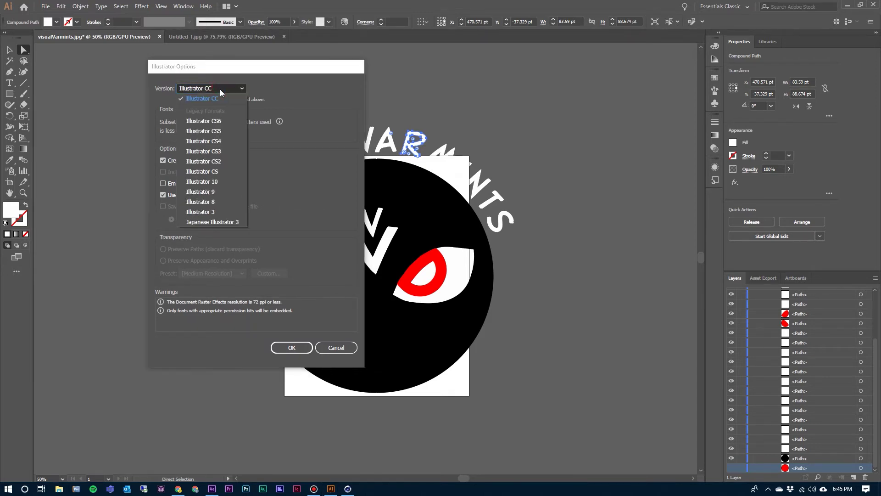
pyautogui.click(219, 203)
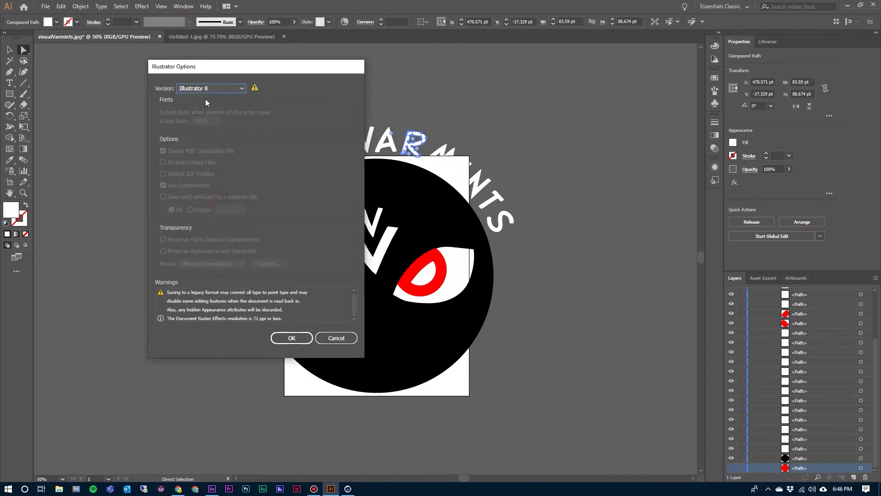
pyautogui.click(291, 338)
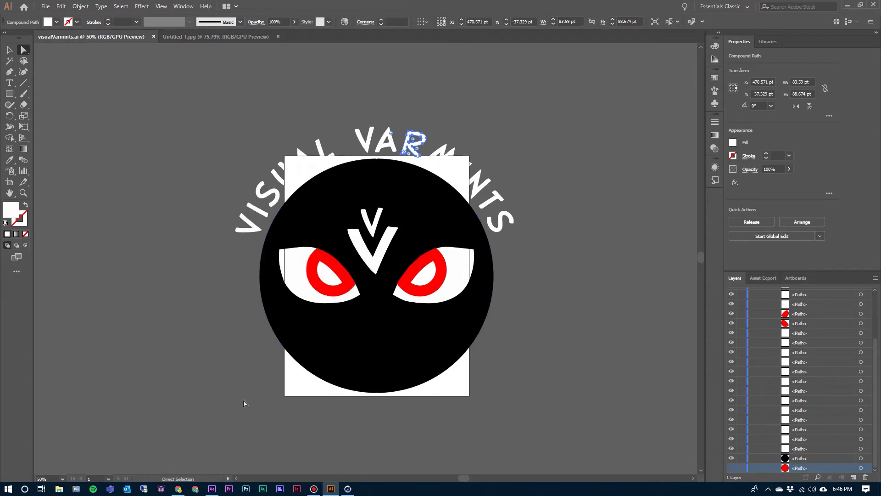
pyautogui.click(354, 488)
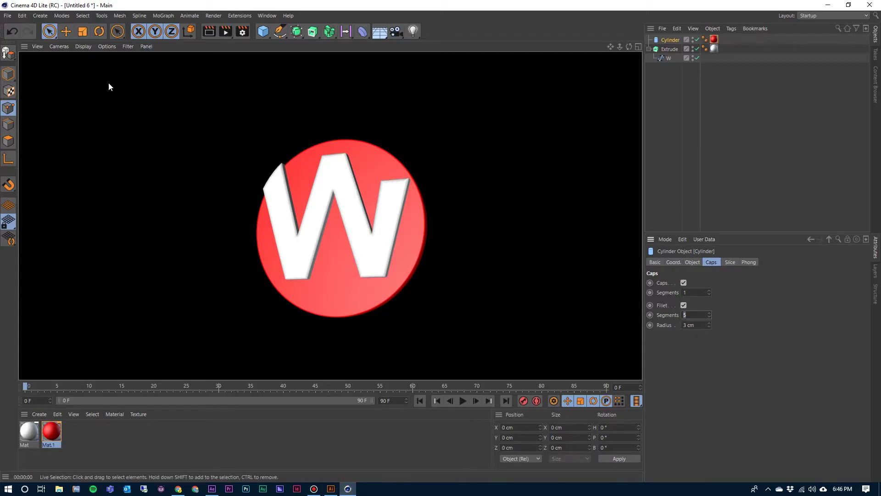
# - Start a new project and merge visualVarmints.ai with Connect Splines unchecked
pyautogui.click(7, 17)
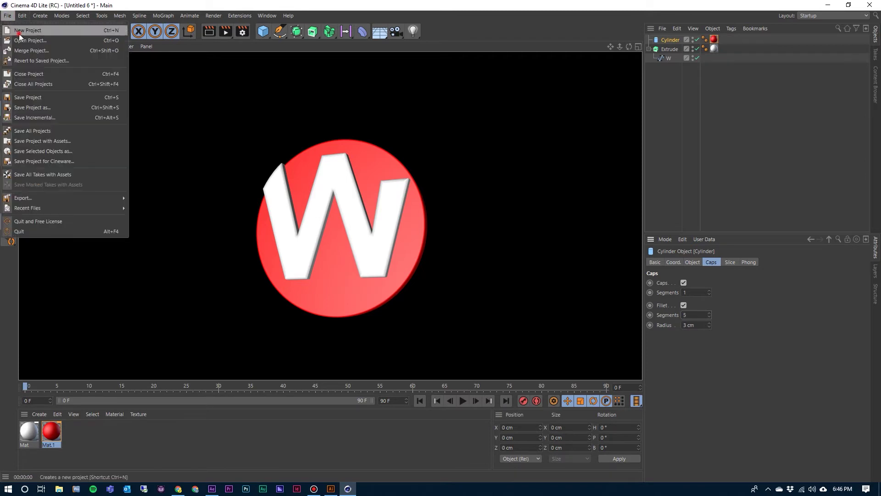
pyautogui.click(19, 34)
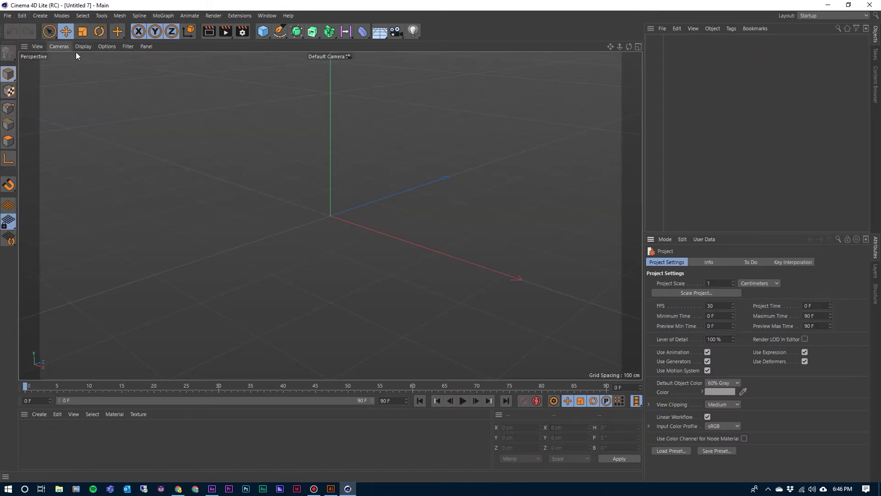
pyautogui.click(7, 15)
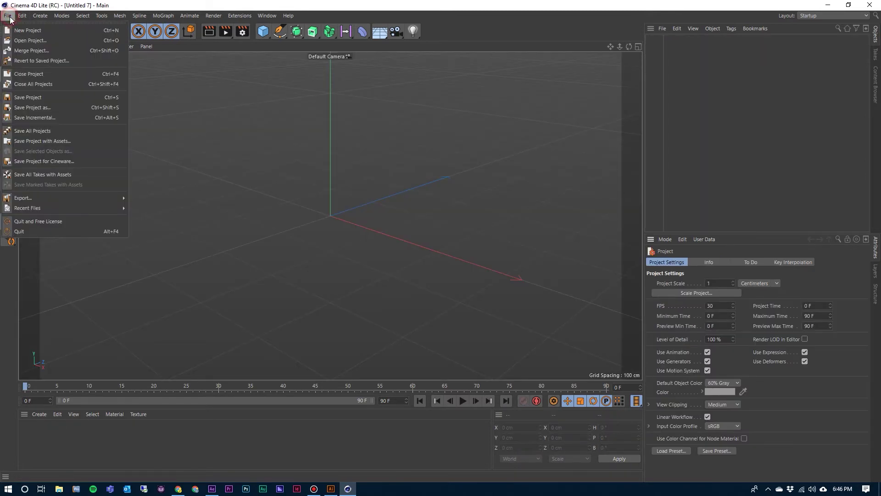
pyautogui.click(29, 51)
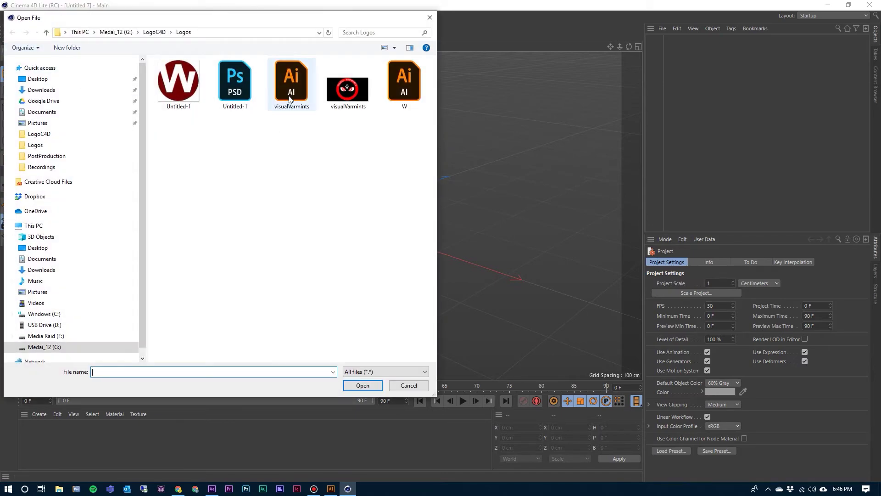
pyautogui.doubleClick(291, 89)
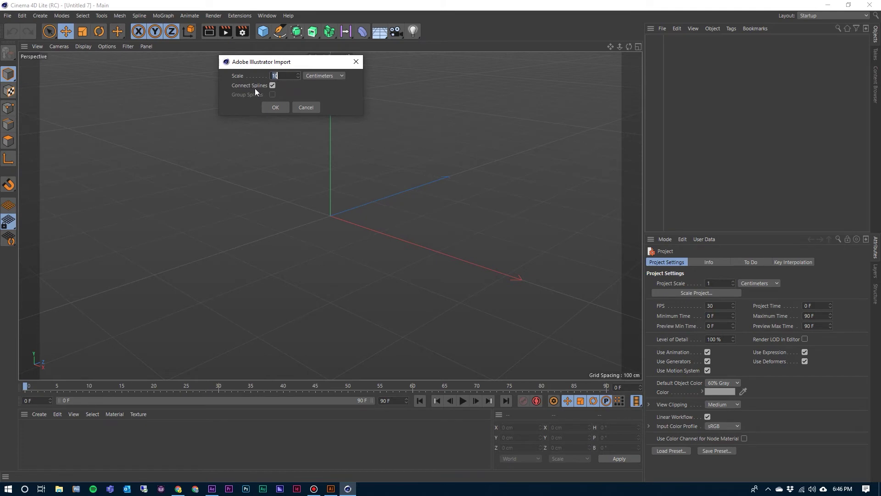
pyautogui.click(272, 87)
pyautogui.click(275, 107)
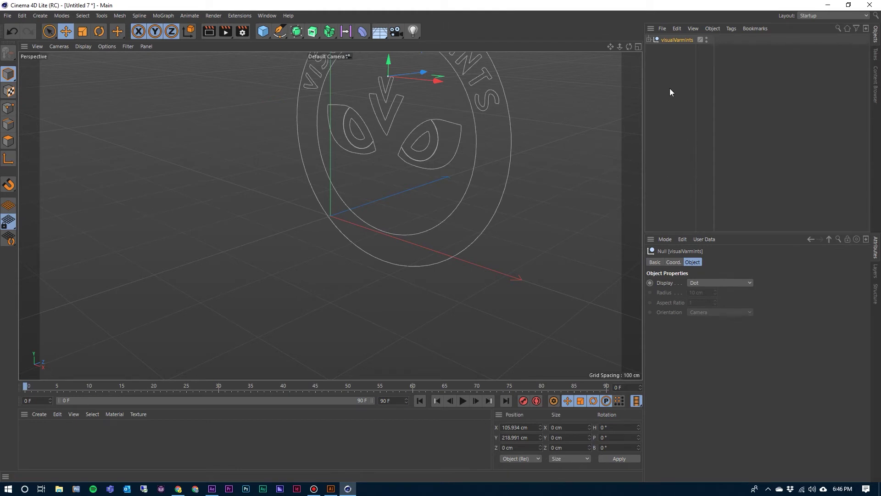
pyautogui.click(674, 262)
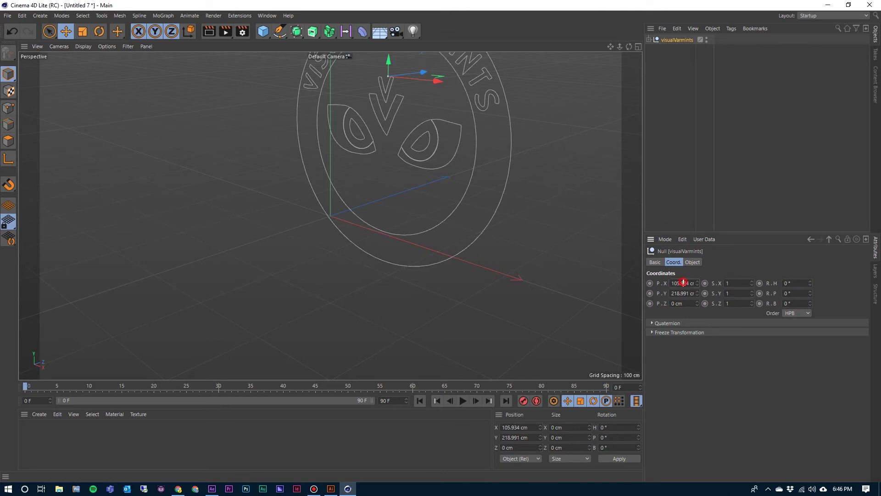
pyautogui.click(684, 282)
pyautogui.write('0')
pyautogui.press('Tab')
pyautogui.write('0')
pyautogui.press('Tab')
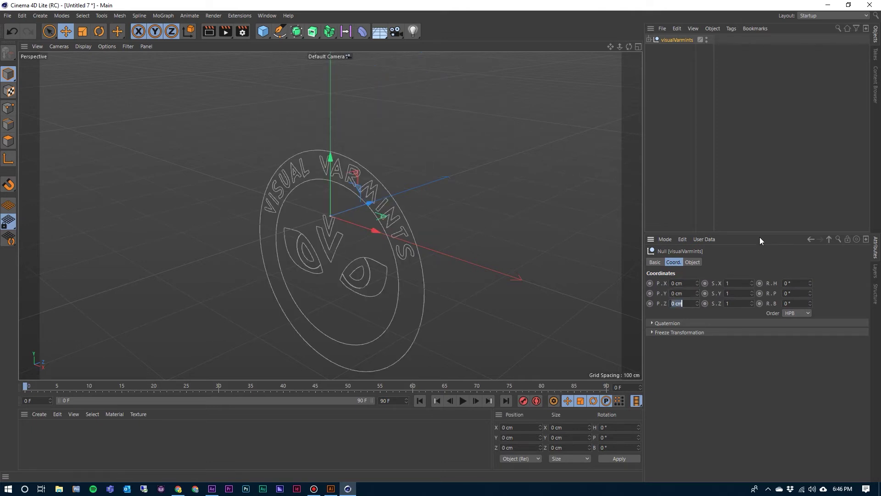
pyautogui.press('Return')
pyautogui.click(648, 40)
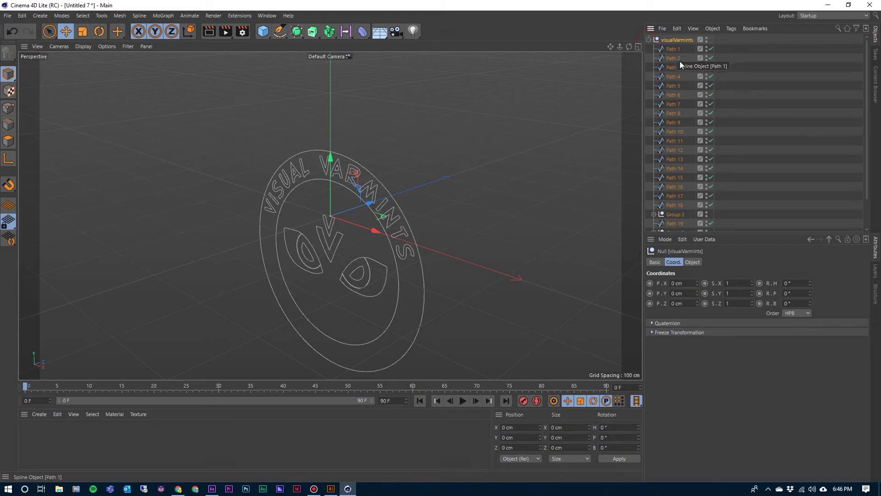
pyautogui.scroll(-3, 692, 108)
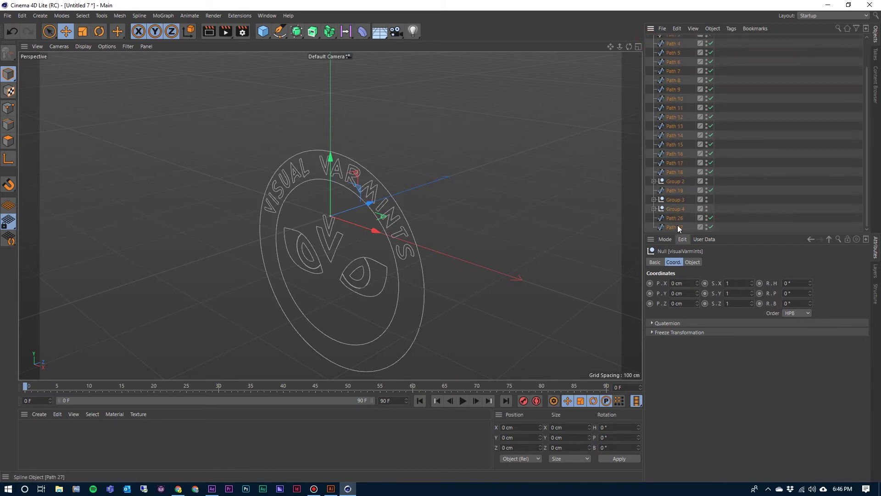
pyautogui.scroll(3, 677, 224)
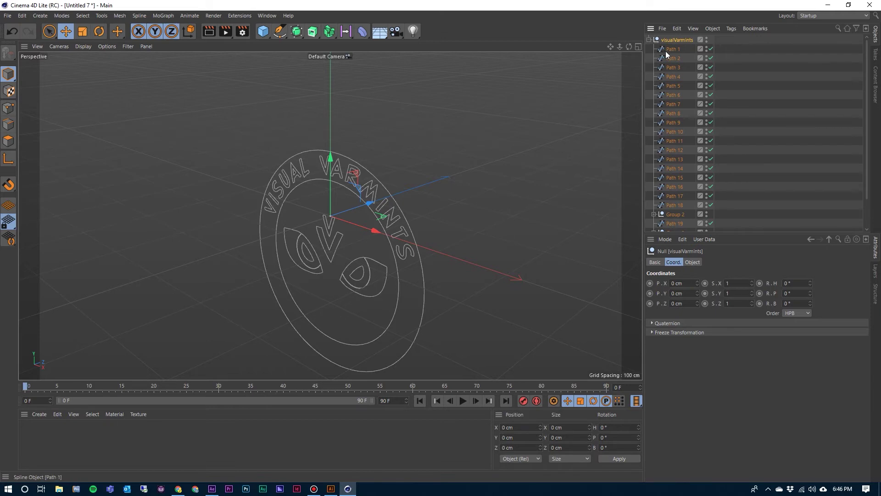
pyautogui.scroll(-3, 670, 54)
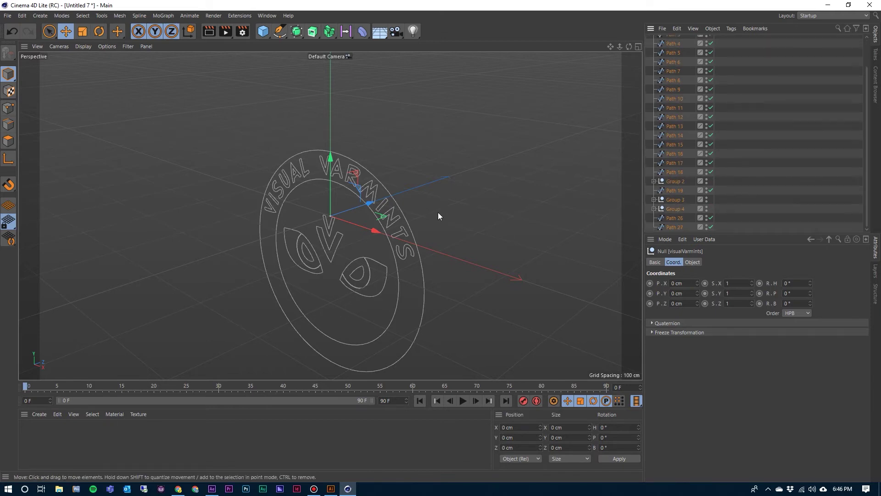
pyautogui.click(671, 181)
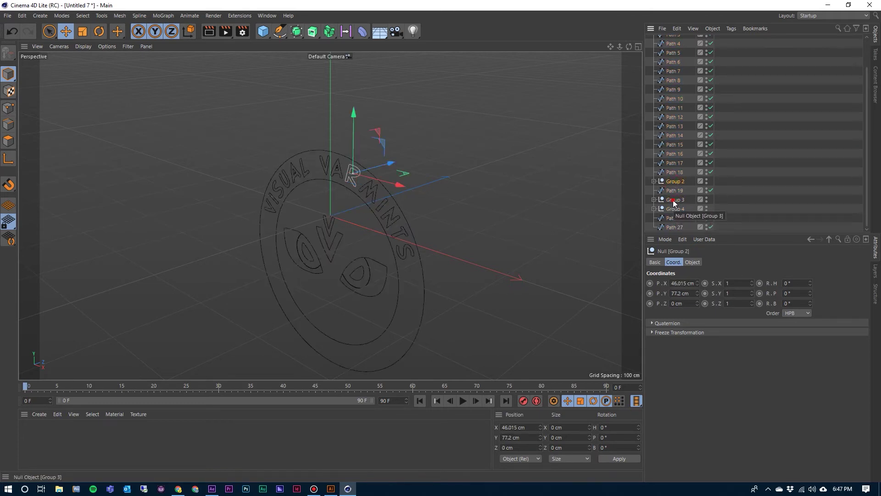
pyautogui.click(673, 200)
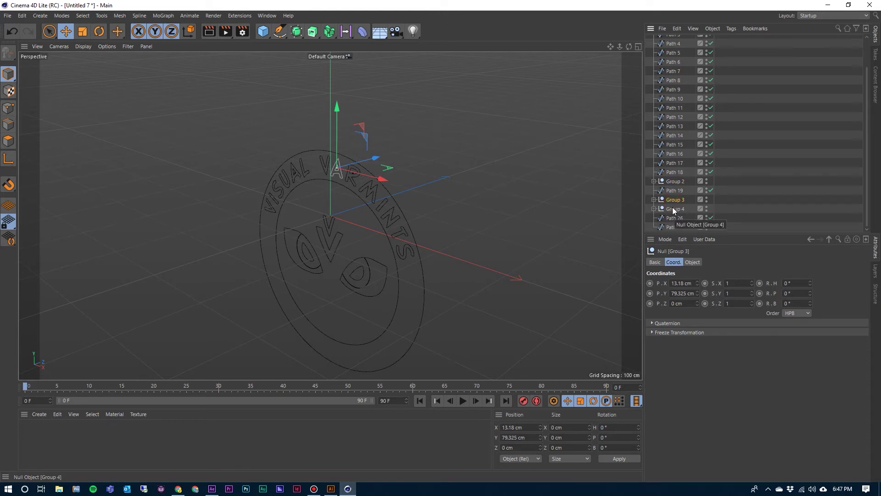
pyautogui.click(673, 208)
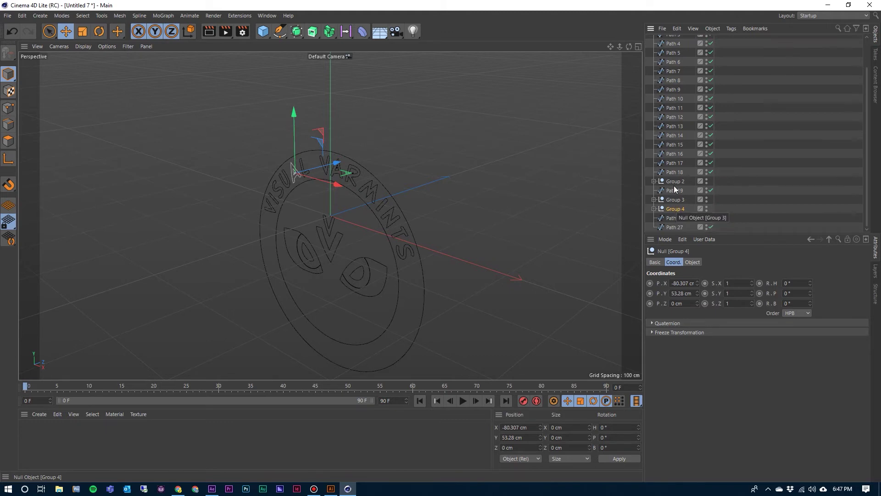
pyautogui.click(349, 283)
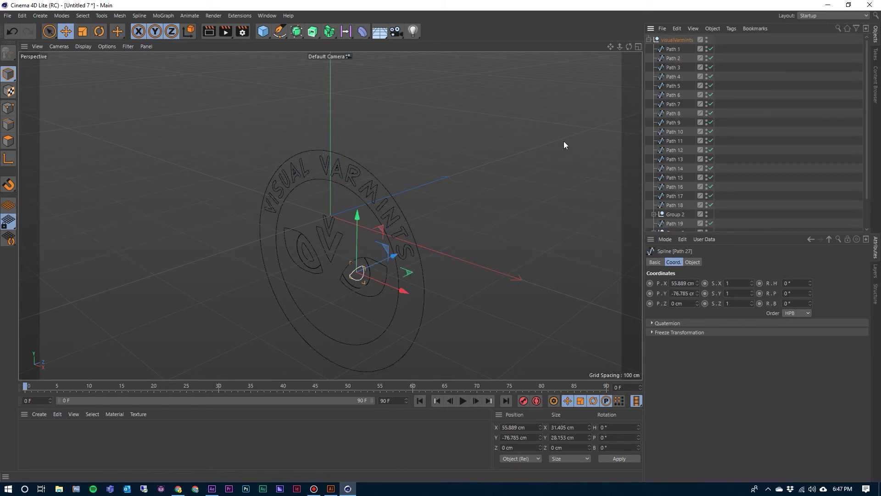
# - Hide the outer ring Path 1 and lettering splines Path 2–6, then view the Illustrator logo
pyautogui.click(710, 49)
pyautogui.click(711, 58)
pyautogui.click(711, 67)
pyautogui.click(711, 77)
pyautogui.click(711, 86)
pyautogui.click(711, 95)
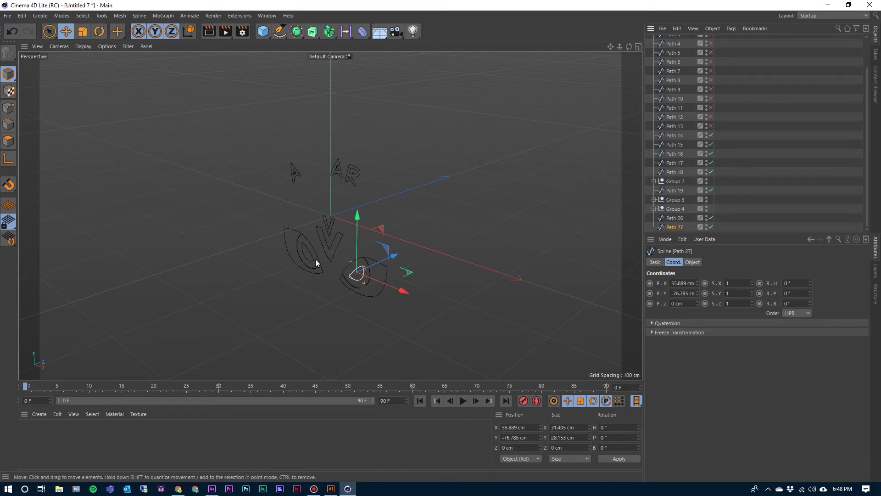
pyautogui.click(331, 488)
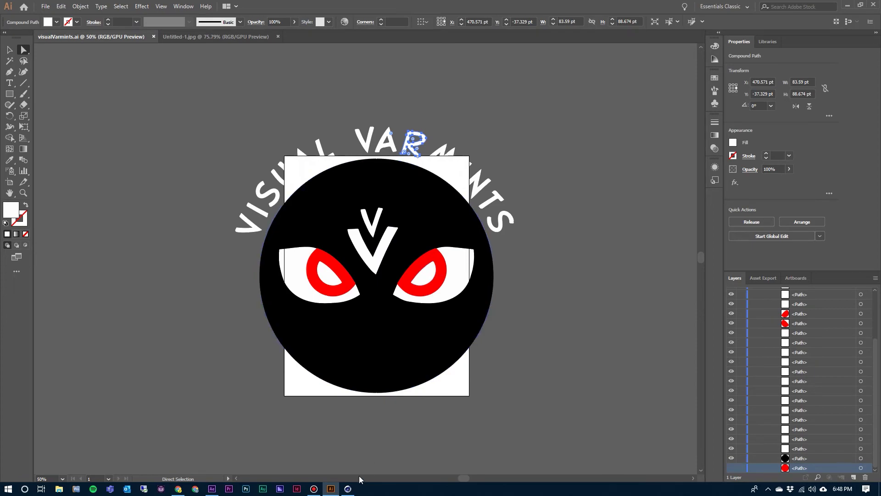
# - Switch back to Cinema 4D's Untitled 7 scene showing the A, AR, V and eye splines
pyautogui.click(347, 488)
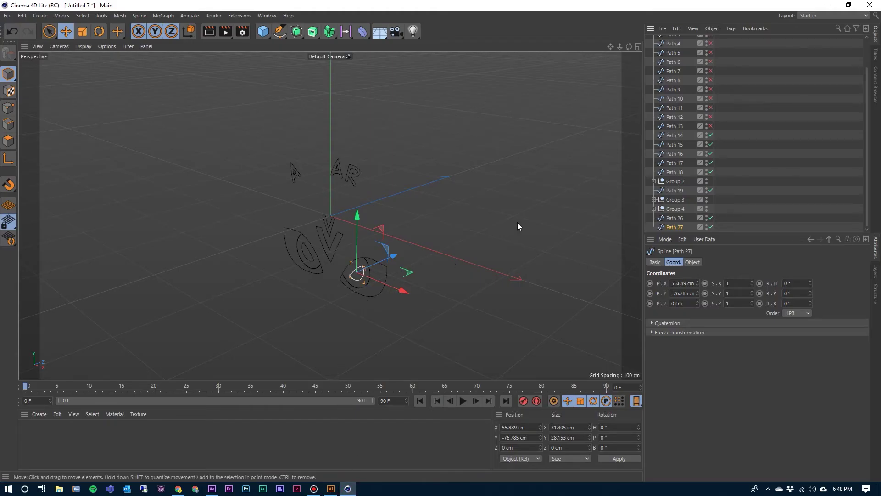
# - Extrude pupil splines Path 26 and Path 27 hierarchically and name the extrusion Pupils
pyautogui.click(675, 219)
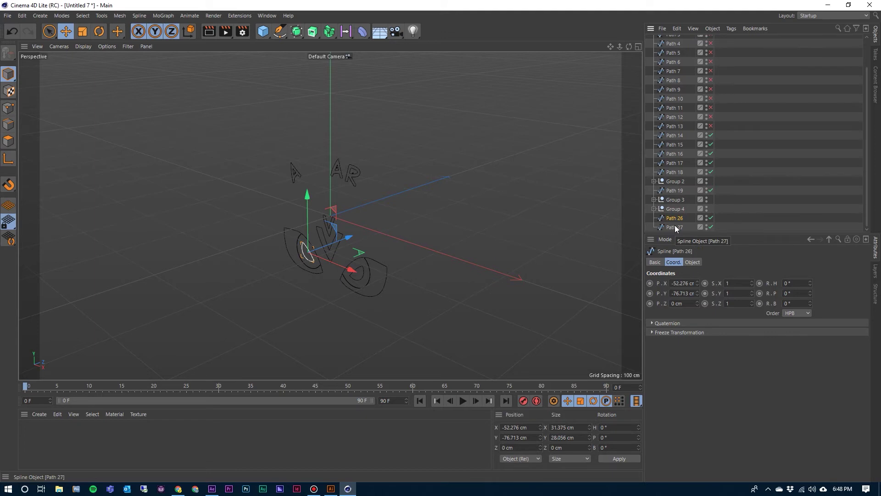
pyautogui.keyDown('shift'); pyautogui.click(674, 226); pyautogui.keyUp('shift')
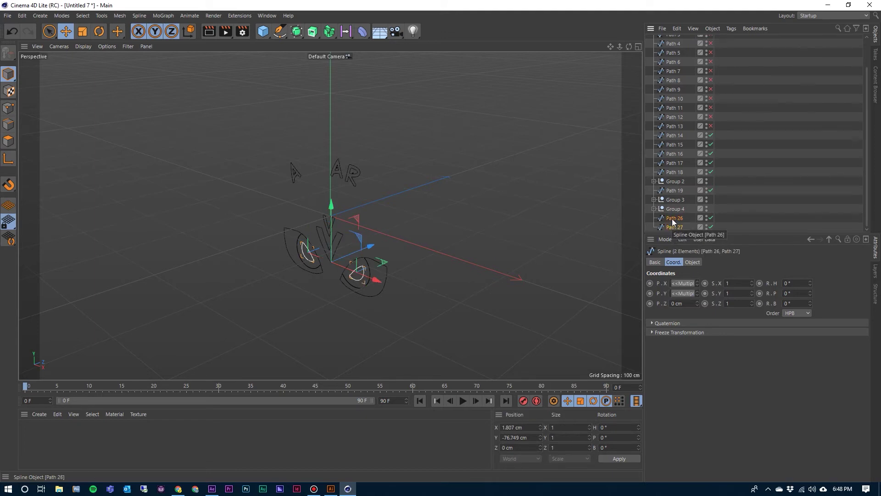
pyautogui.click(311, 33)
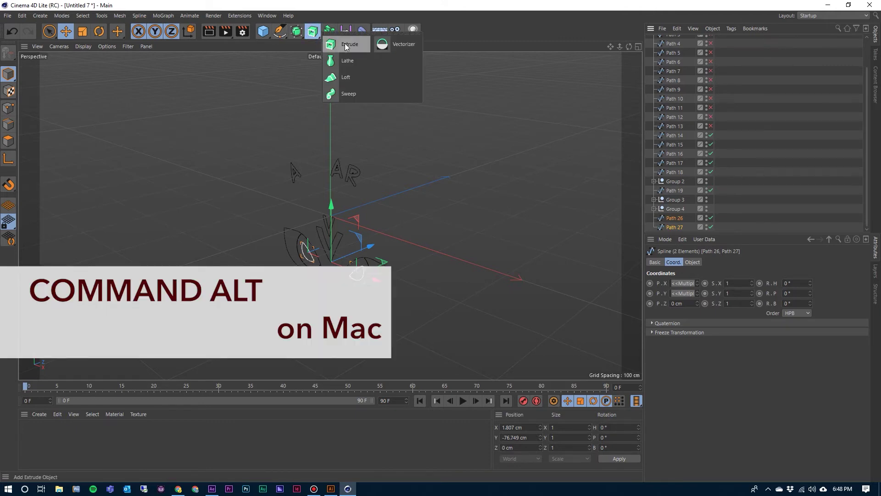
pyautogui.keyDown('ctrl'); pyautogui.keyDown('alt'); pyautogui.click(345, 43); pyautogui.keyUp('alt'); pyautogui.keyUp('ctrl')
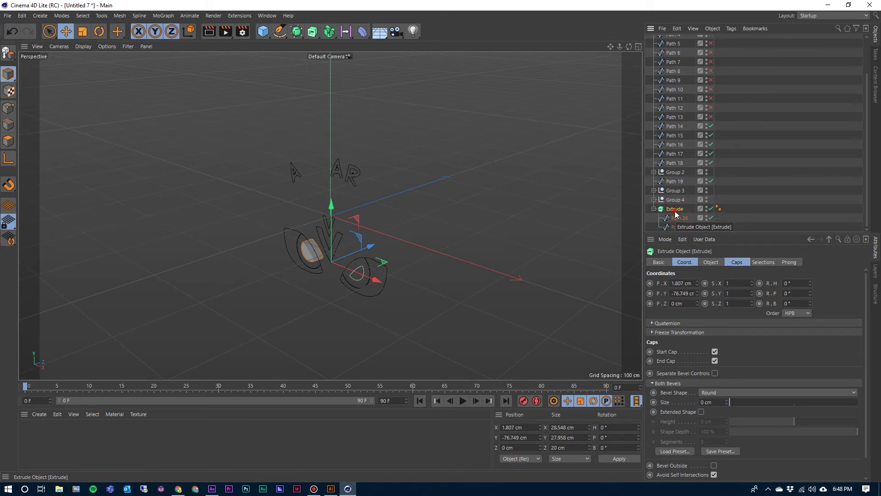
pyautogui.click(712, 262)
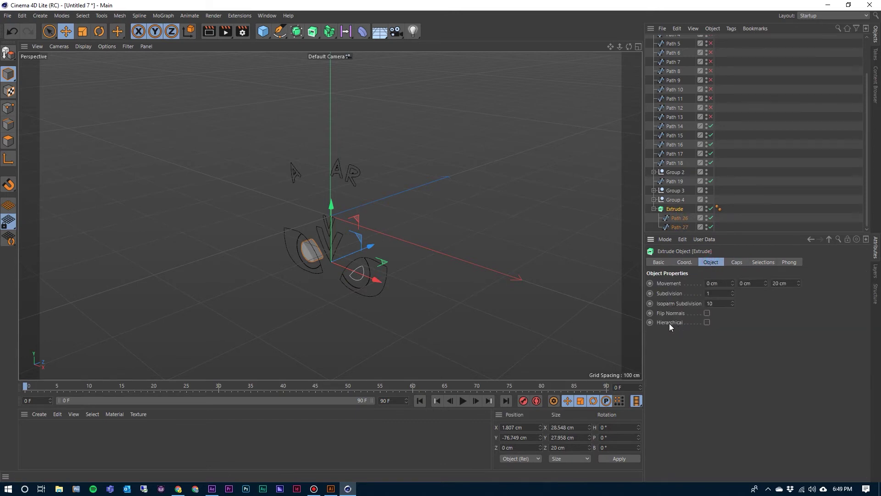
pyautogui.click(707, 322)
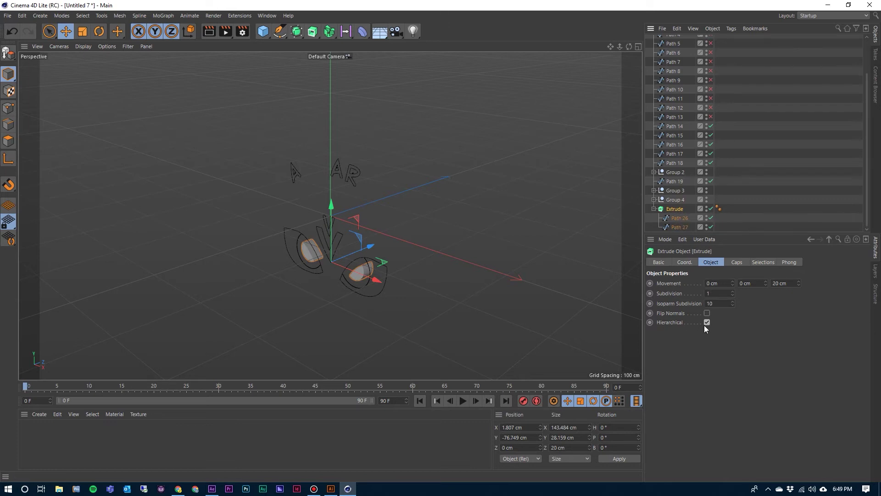
pyautogui.doubleClick(673, 209)
pyautogui.write('Pupils')
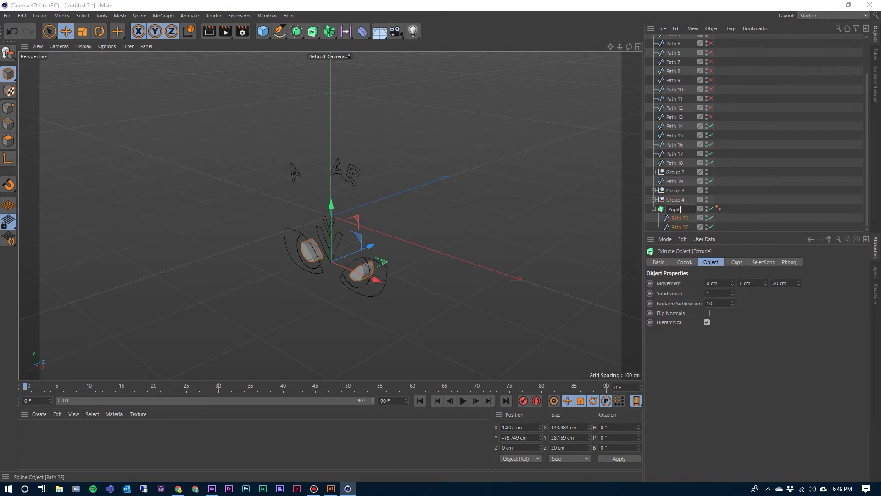
pyautogui.press('Return')
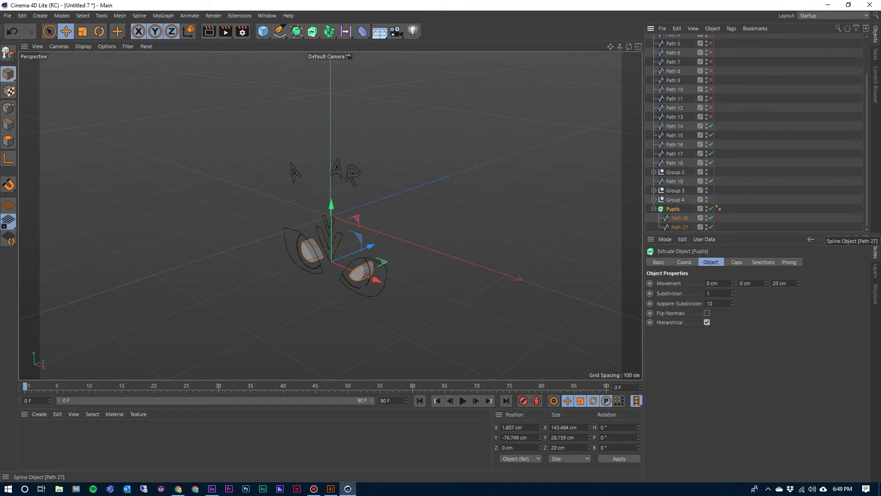
pyautogui.click(654, 209)
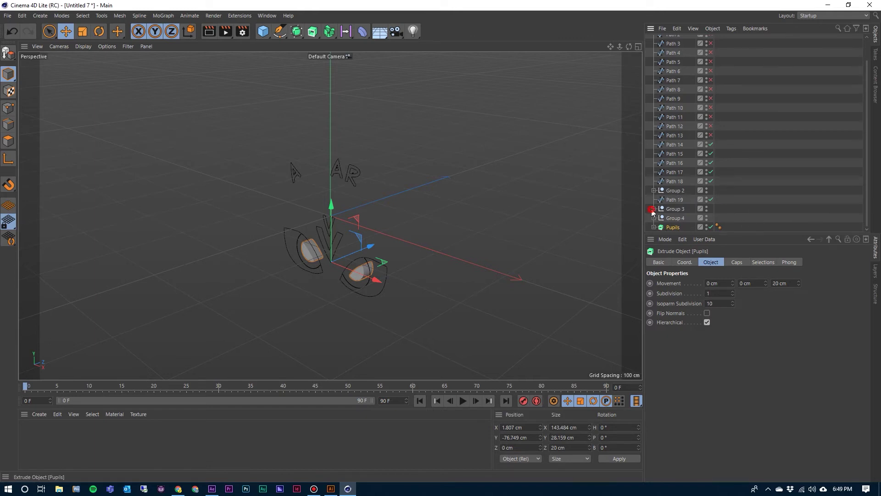
# - Extrude V splines Path 18 and Path 19 hierarchically and name the extrusion VV
pyautogui.click(675, 201)
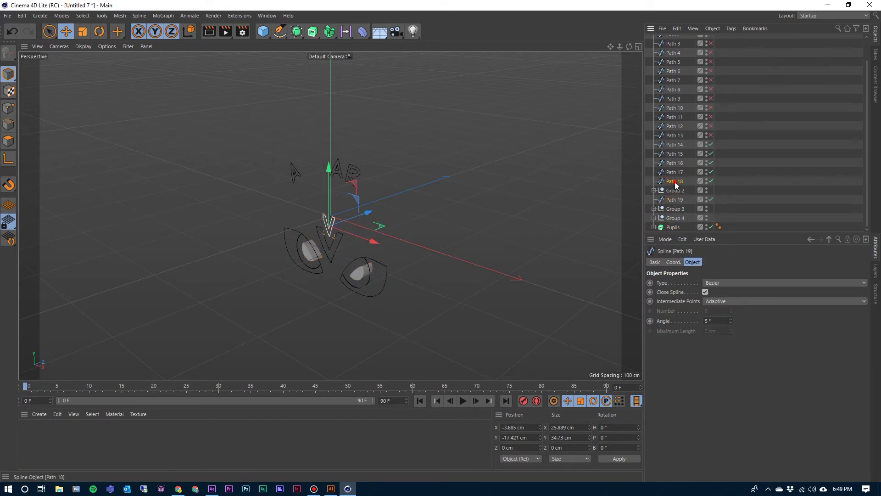
pyautogui.click(674, 182)
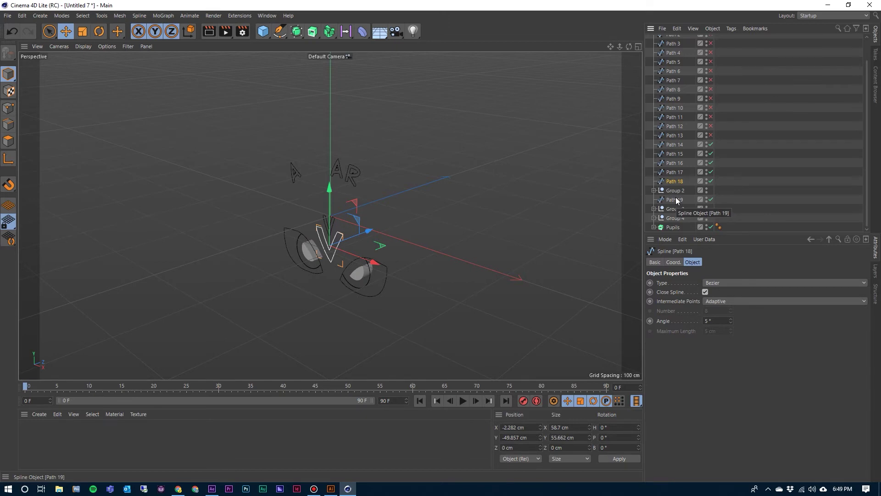
pyautogui.keyDown('shift'); pyautogui.click(675, 200); pyautogui.keyUp('shift')
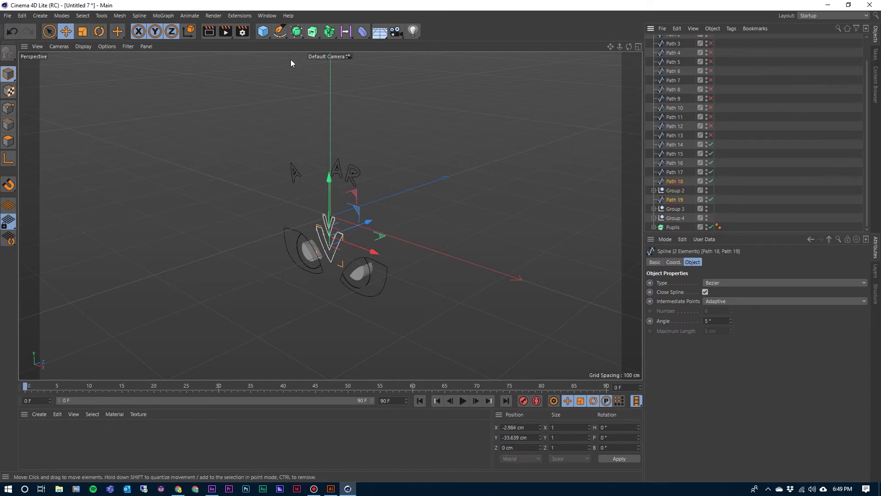
pyautogui.click(307, 35)
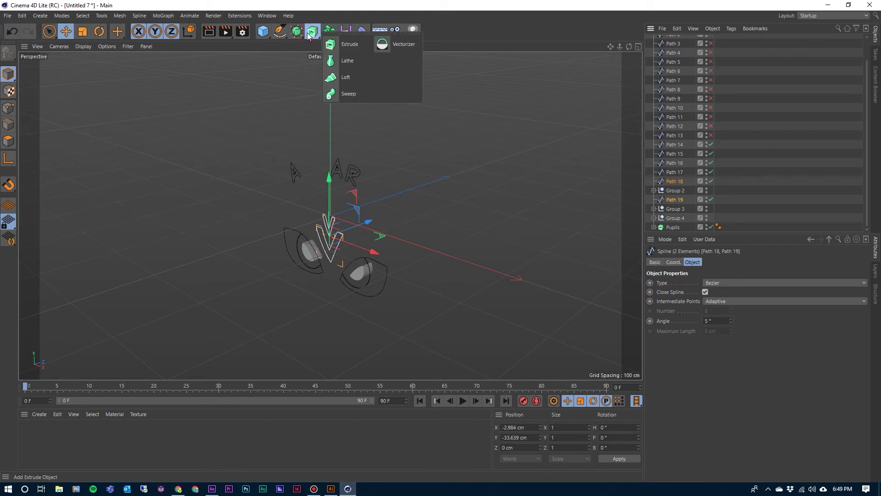
pyautogui.keyDown('alt'); pyautogui.click(347, 44); pyautogui.keyUp('alt')
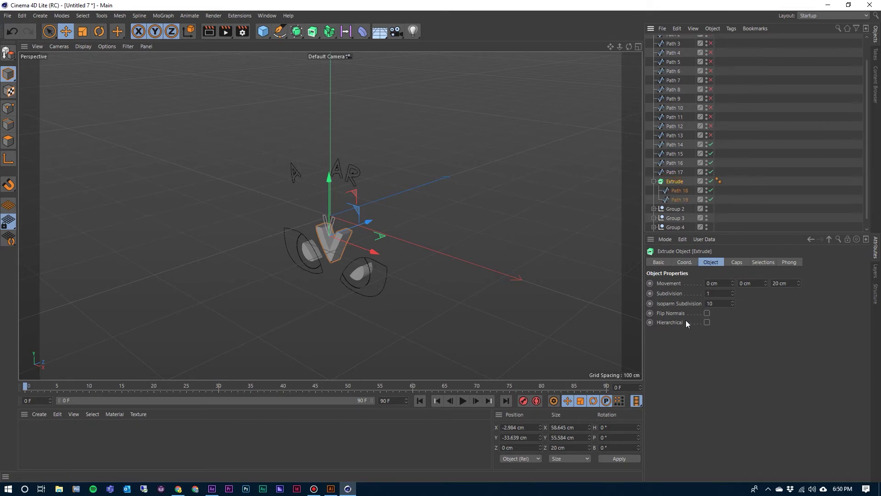
pyautogui.click(707, 321)
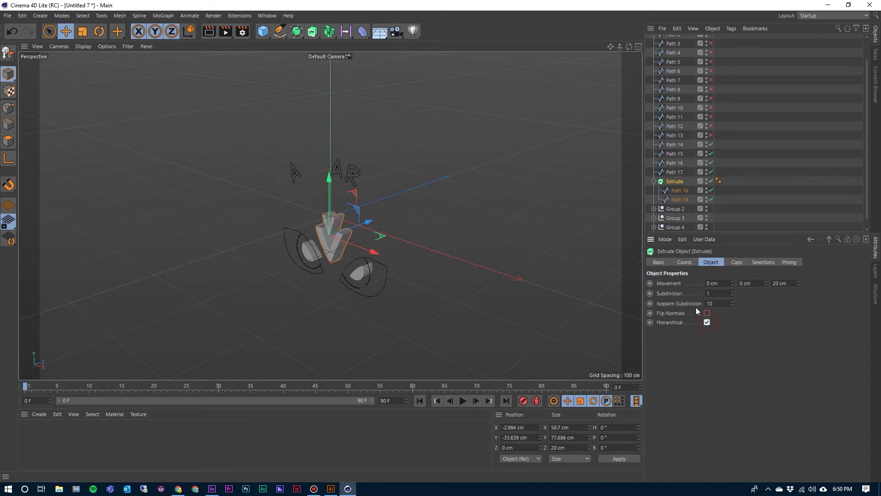
pyautogui.click(654, 181)
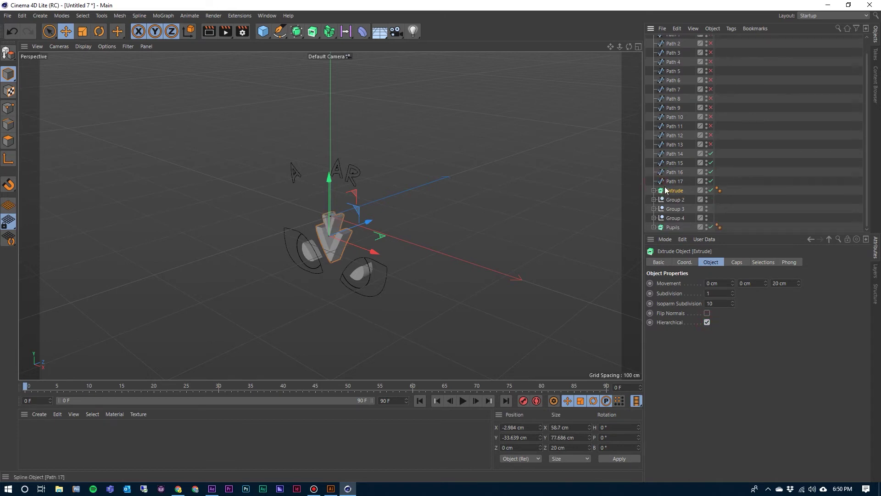
pyautogui.doubleClick(686, 190)
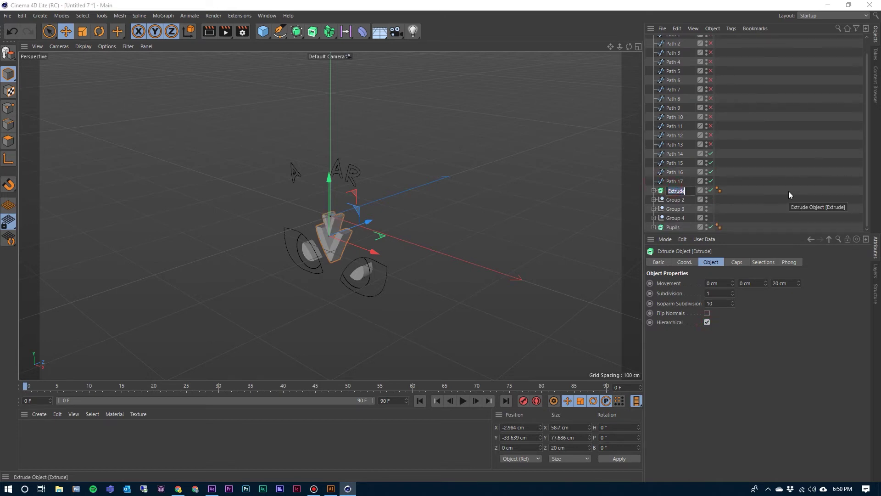
pyautogui.write('VV')
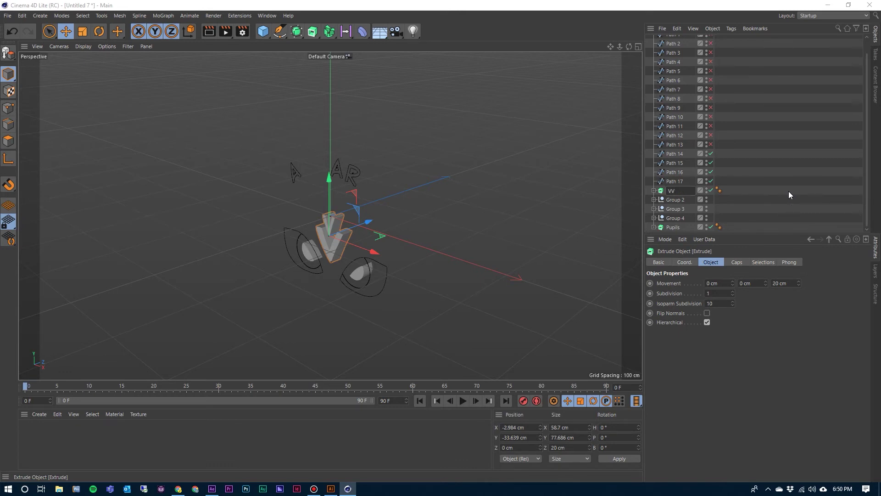
pyautogui.press('Return')
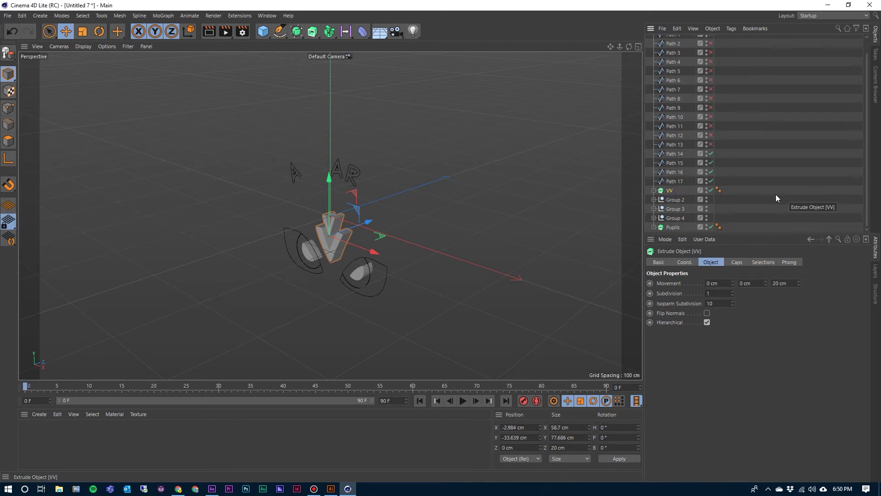
# - Extrude Path 16 and Path 17 together in a hierarchical Extrude
pyautogui.click(675, 181)
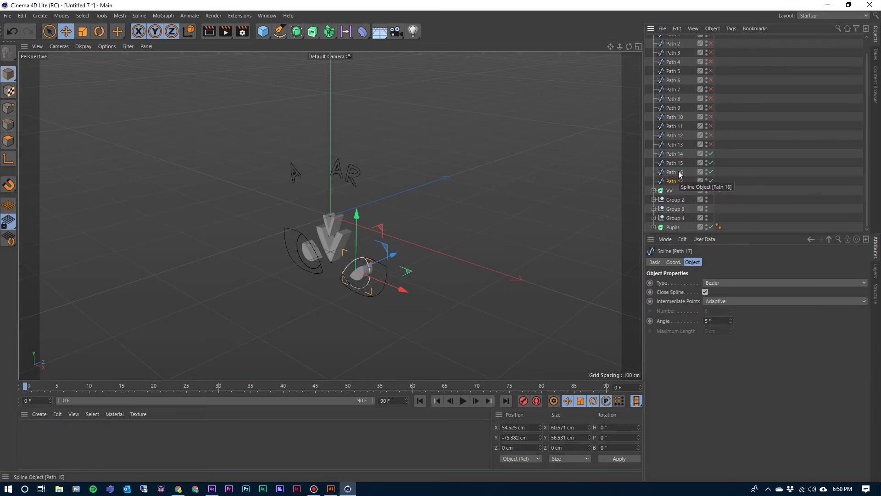
pyautogui.click(679, 175)
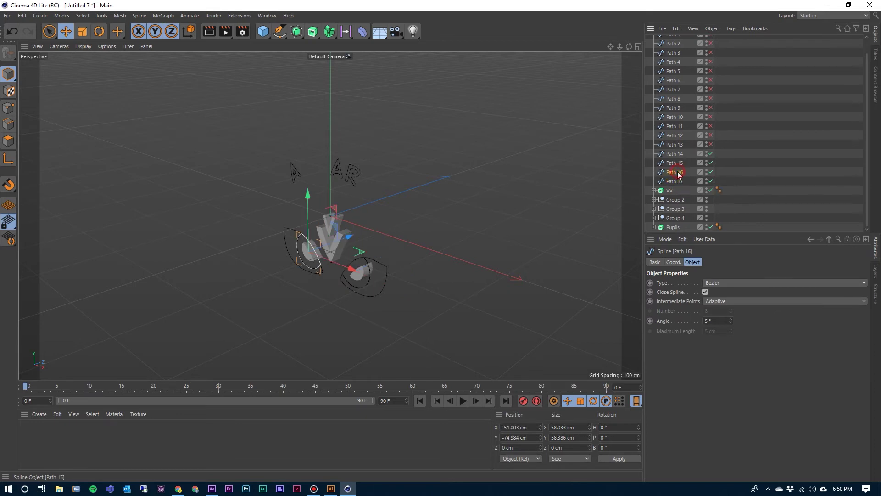
pyautogui.keyDown('shift'); pyautogui.click(678, 181); pyautogui.keyUp('shift')
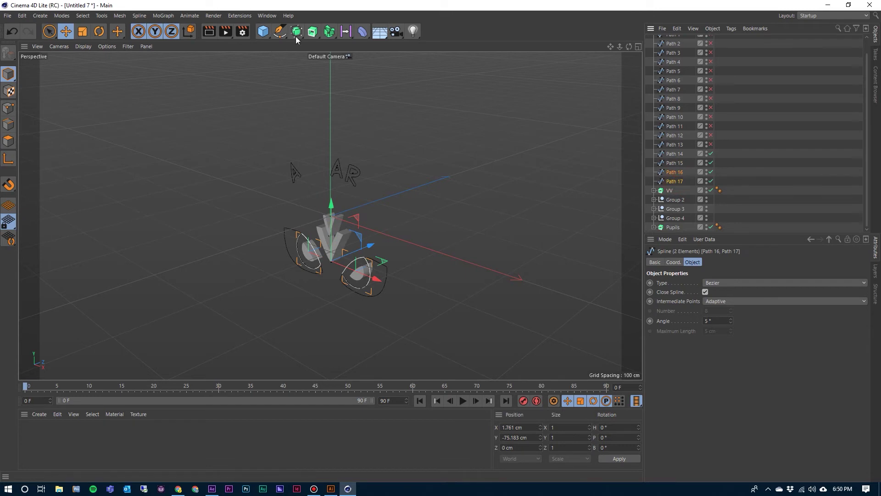
pyautogui.click(313, 31)
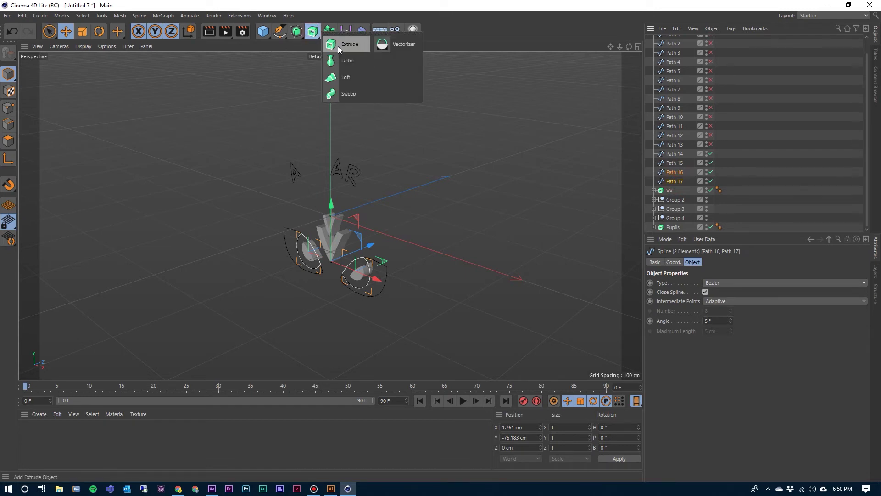
pyautogui.keyDown('alt'); pyautogui.click(338, 46); pyautogui.keyUp('alt')
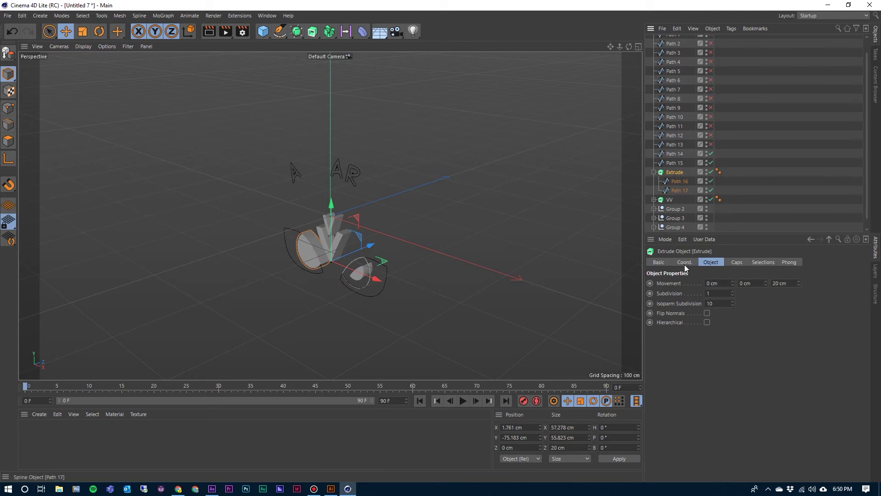
pyautogui.click(707, 323)
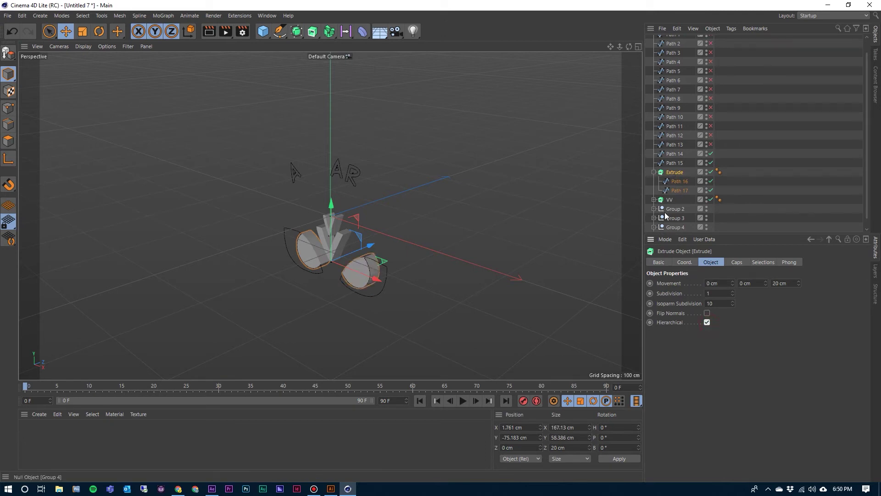
pyautogui.click(654, 172)
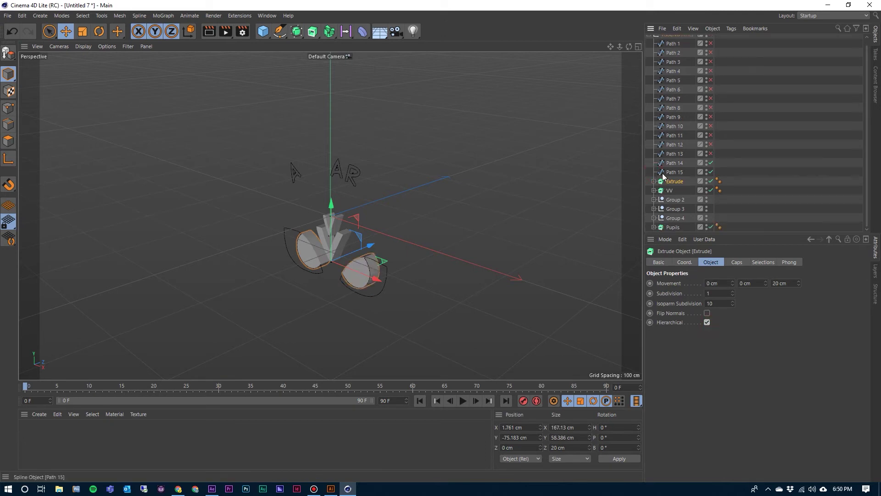
# - Extrude eye outlines Path 14 and Path 15 hierarchically in an extrusion named Eyes
pyautogui.click(671, 173)
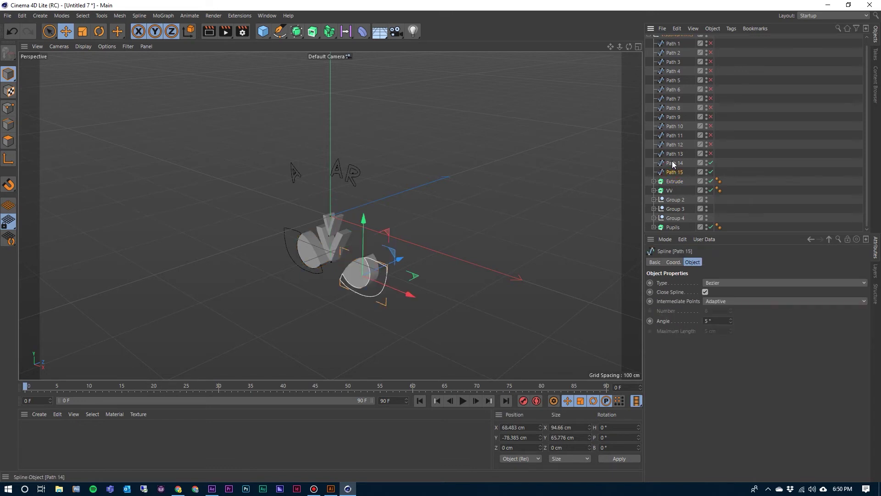
pyautogui.click(672, 163)
pyautogui.click(672, 171)
pyautogui.click(672, 166)
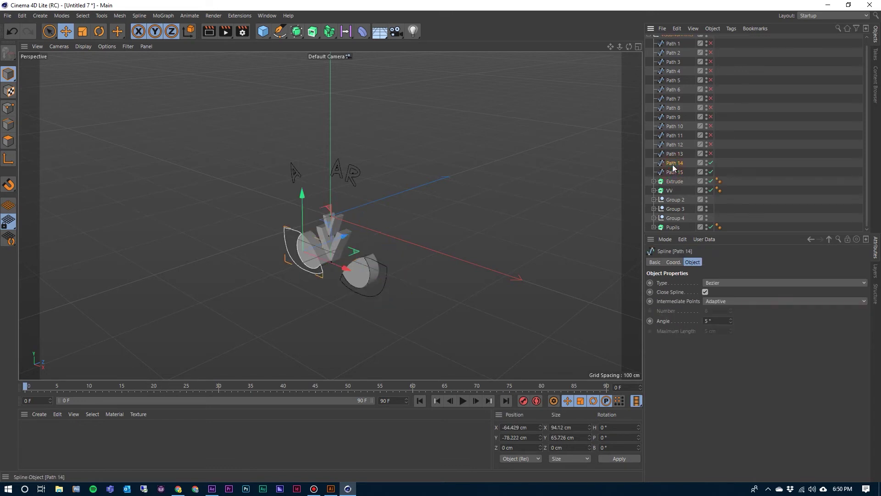
pyautogui.keyDown('shift'); pyautogui.click(674, 173); pyautogui.keyUp('shift')
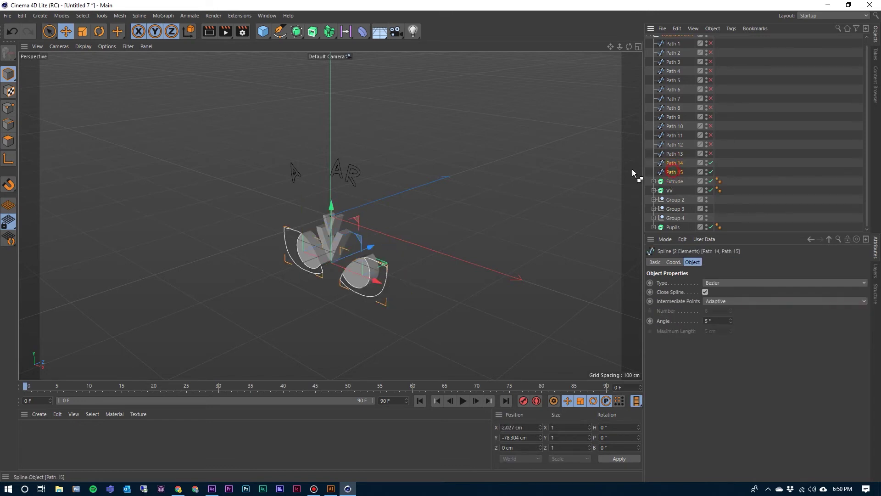
pyautogui.keyDown('alt'); pyautogui.click(312, 32); pyautogui.keyUp('alt')
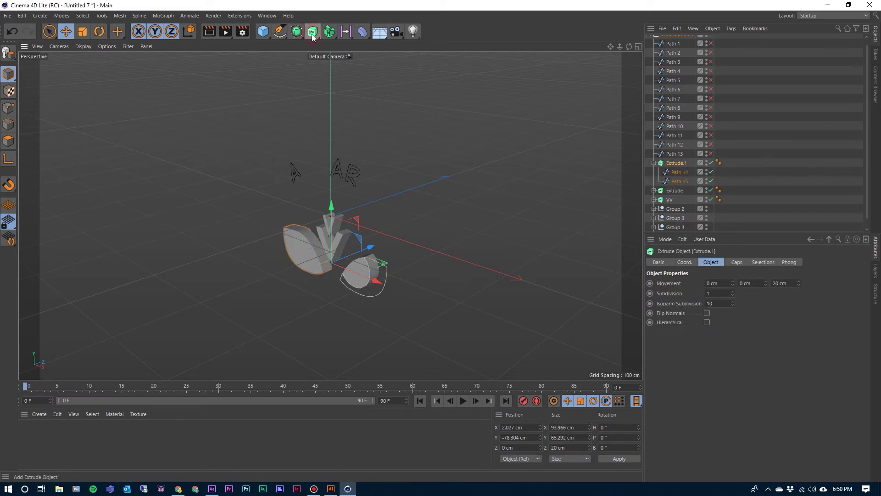
pyautogui.doubleClick(682, 162)
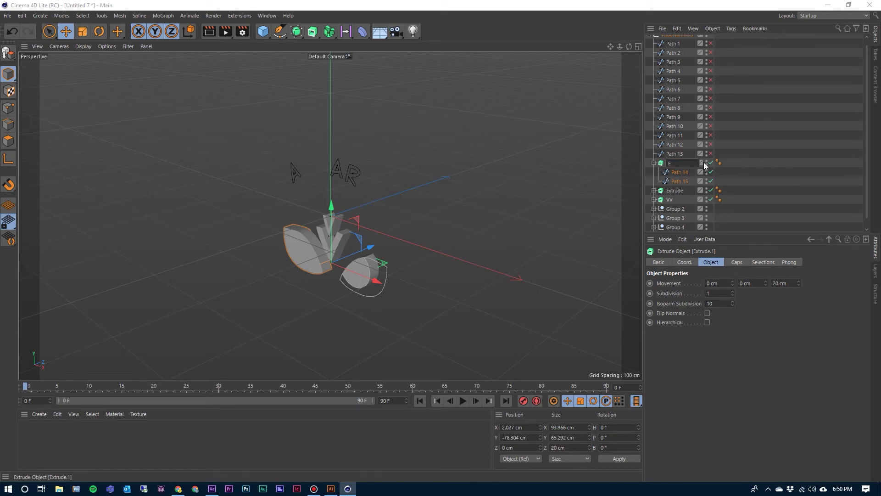
pyautogui.press('Return')
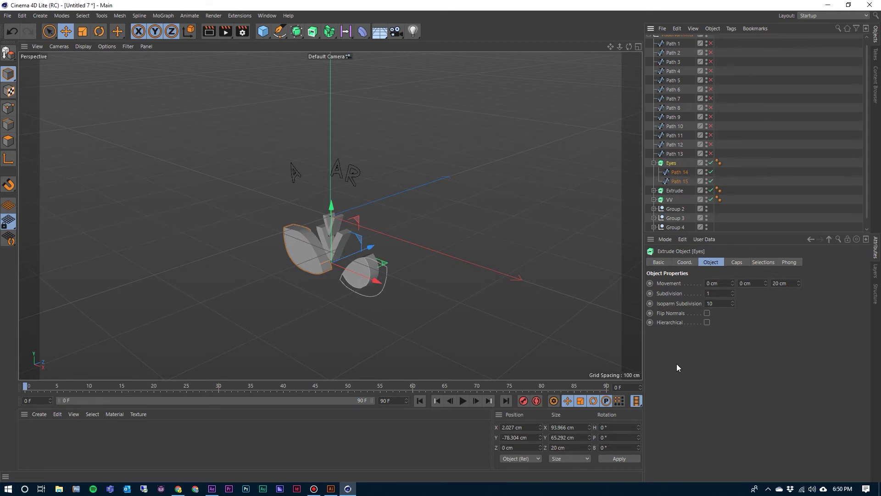
pyautogui.click(707, 322)
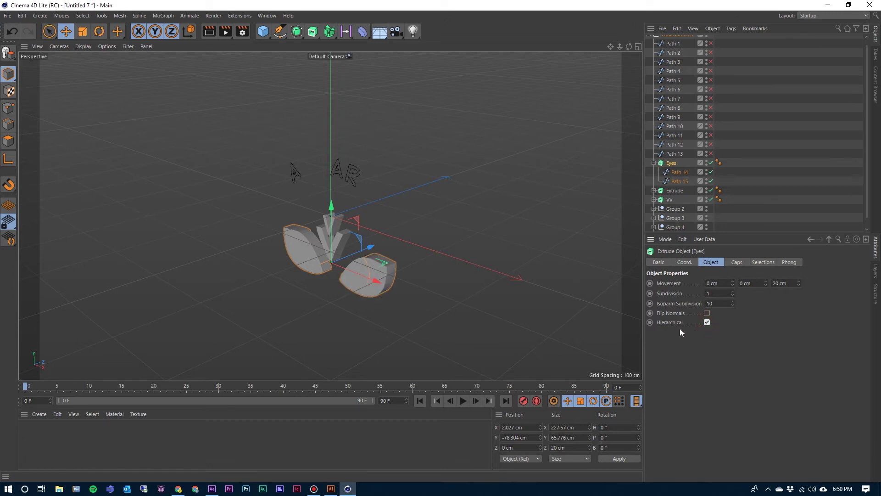
pyautogui.click(653, 163)
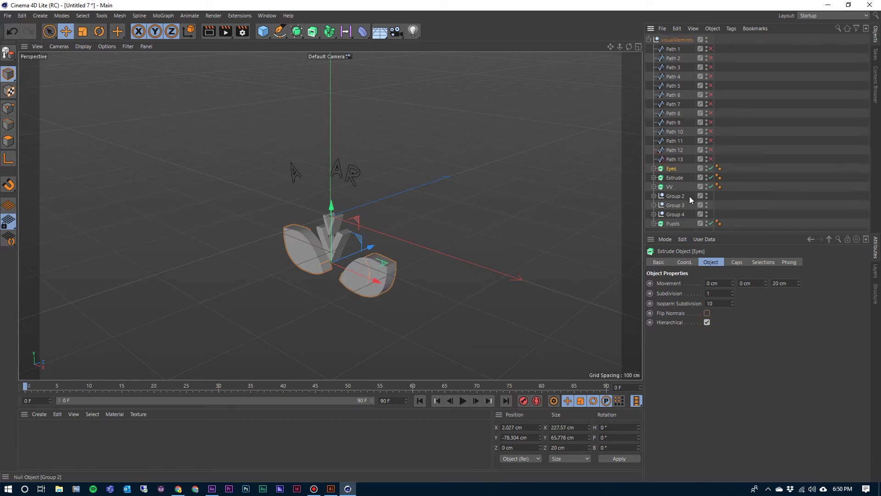
# - Look through the Group nulls and expand Group 2 to reveal its splines
pyautogui.click(676, 159)
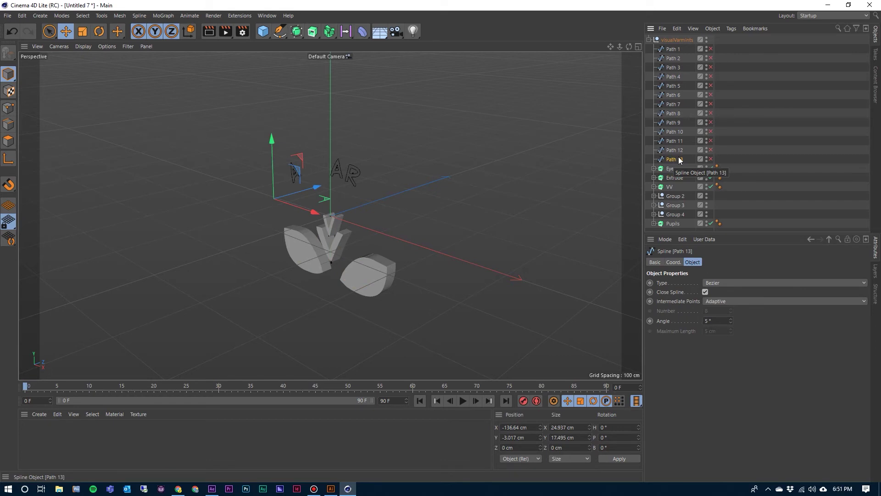
pyautogui.click(668, 199)
pyautogui.click(674, 206)
pyautogui.click(675, 215)
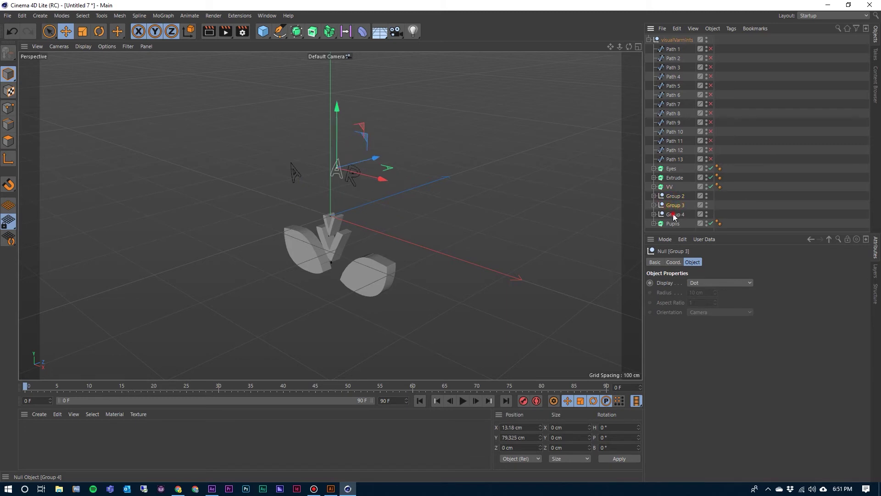
pyautogui.click(674, 198)
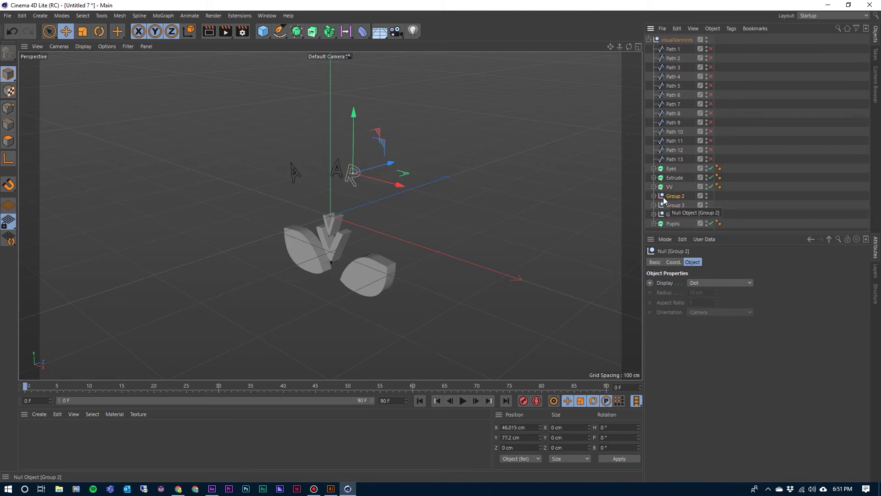
pyautogui.click(654, 197)
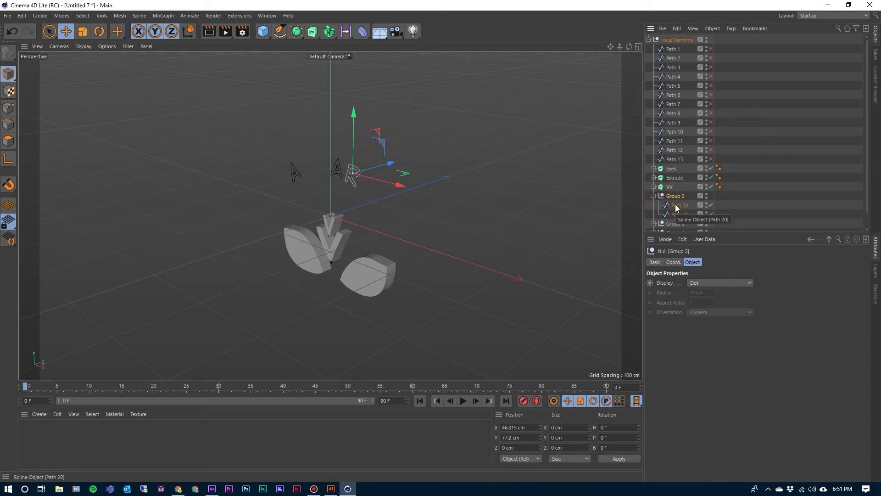
# - Zoom in on the R and identify Path 20 as its outer outline, Path 21 as its inner counter
pyautogui.click(679, 205)
pyautogui.click(678, 214)
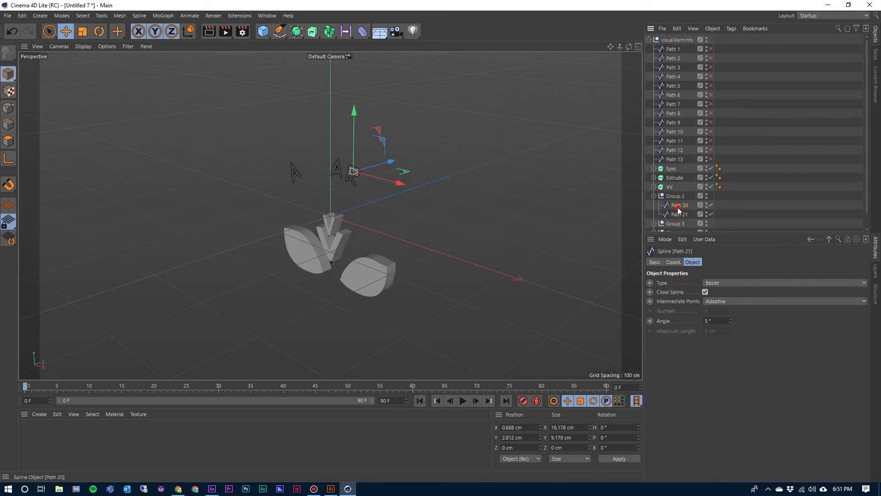
pyautogui.click(679, 205)
pyautogui.scroll(5, 354, 179)
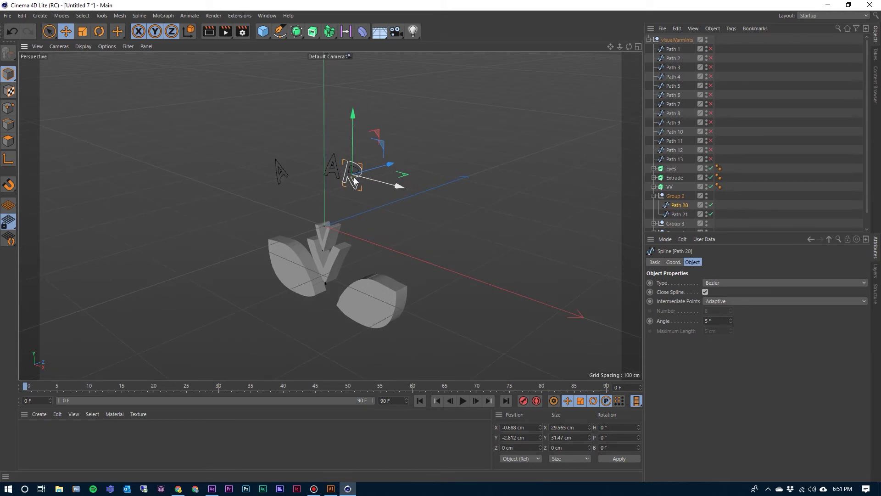
pyautogui.scroll(5, 354, 182)
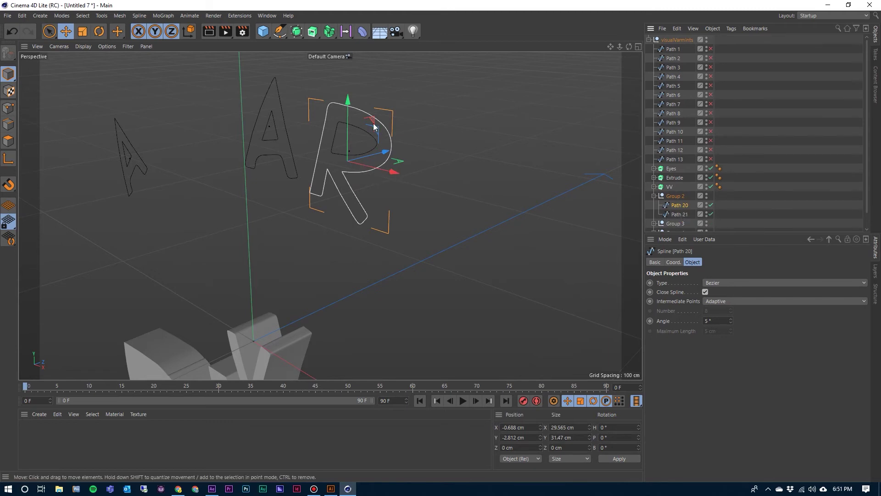
pyautogui.click(679, 215)
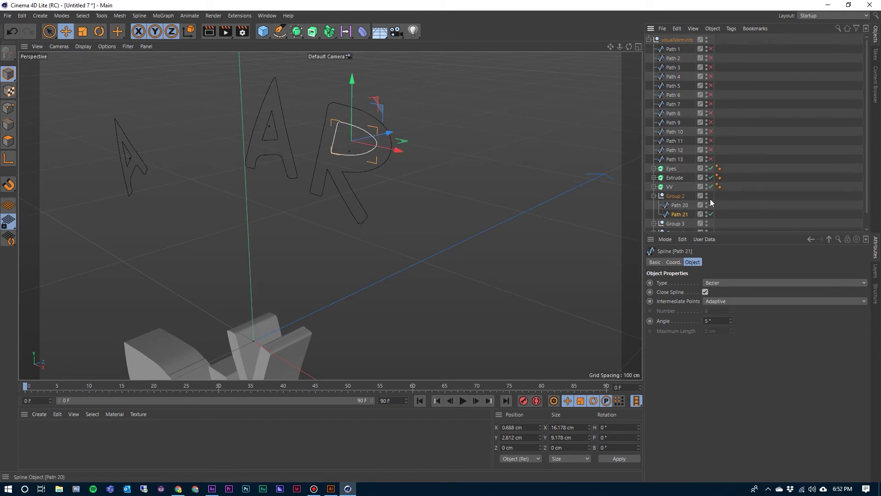
pyautogui.click(677, 207)
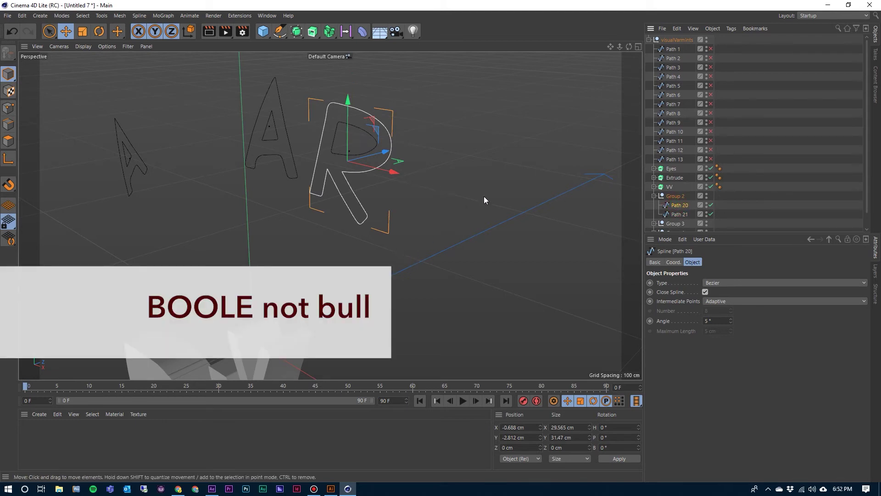
# - Extrude the R's Path 20 and Path 21 into separate 20 cm Extrude and Extrude.1 objects
pyautogui.keyDown('ctrl'); pyautogui.click(677, 215); pyautogui.keyUp('ctrl')
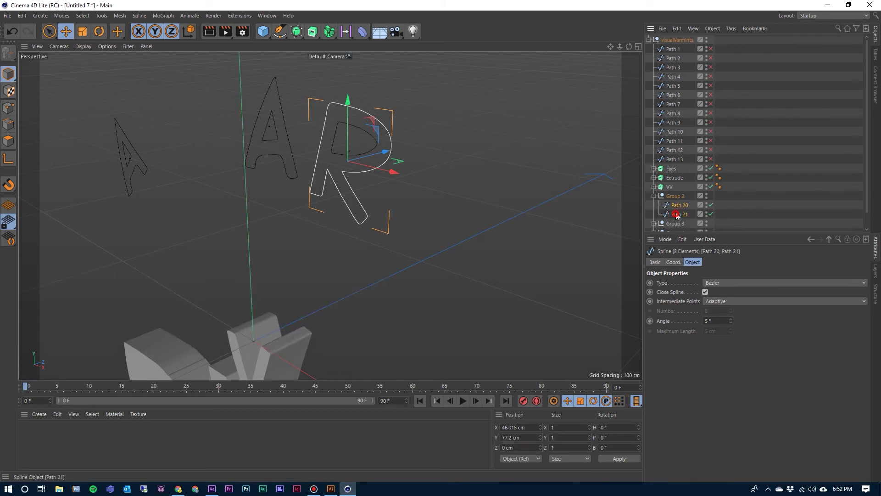
pyautogui.click(313, 32)
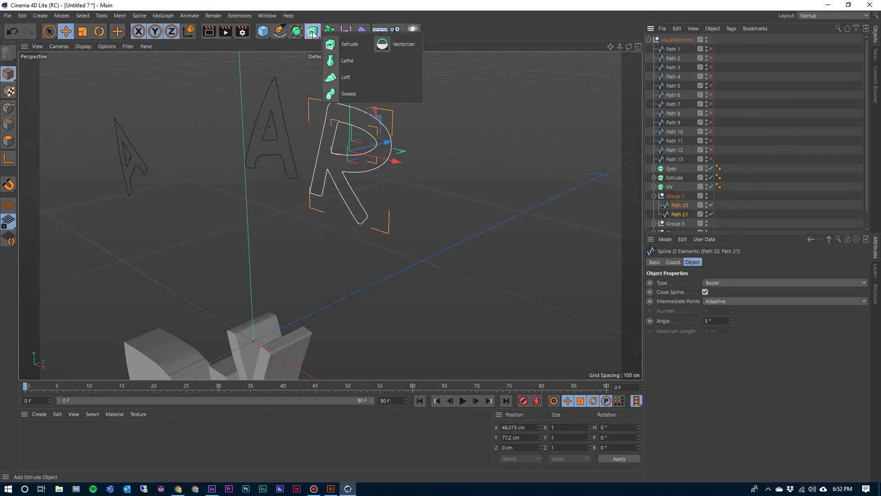
pyautogui.keyDown('alt'); pyautogui.click(335, 46); pyautogui.keyUp('alt')
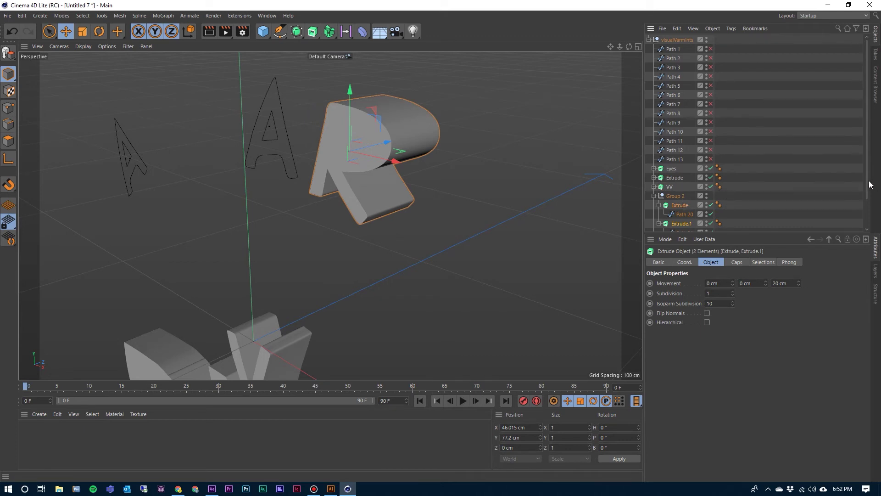
pyautogui.moveTo(865, 179); pyautogui.dragTo(867, 221)
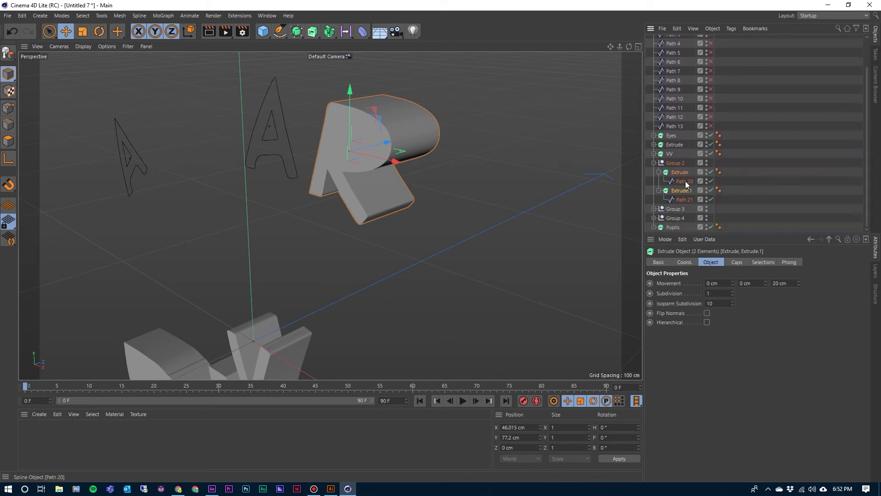
pyautogui.click(676, 173)
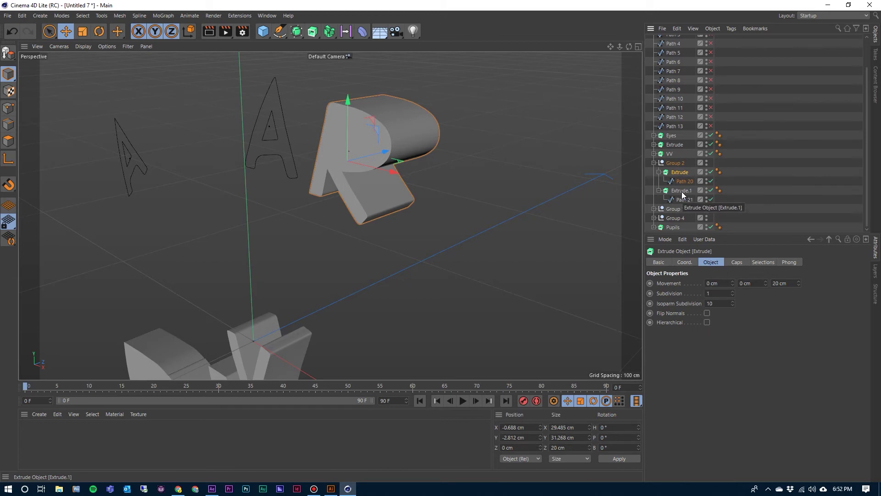
pyautogui.click(681, 191)
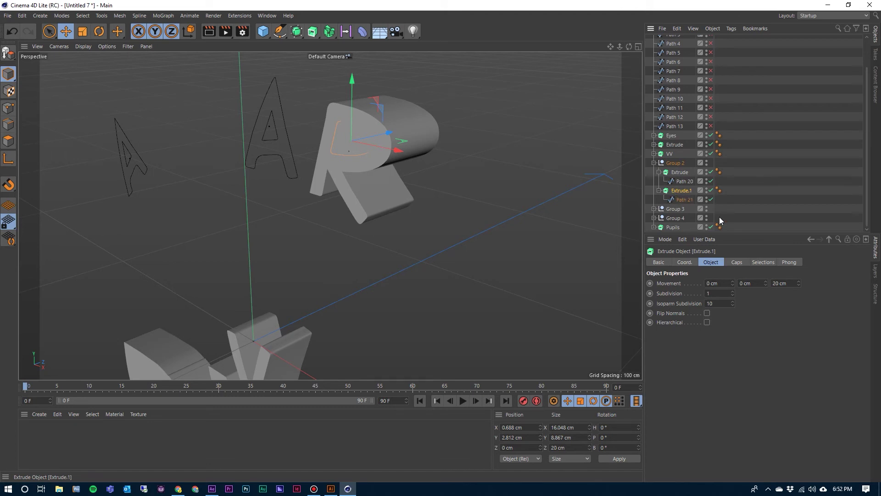
# - Increase Extrude.1's Movement Z depth and set its P.Z to -2 cm for the R counter
pyautogui.moveTo(798, 280); pyautogui.dragTo(799, 281)
pyautogui.click(685, 263)
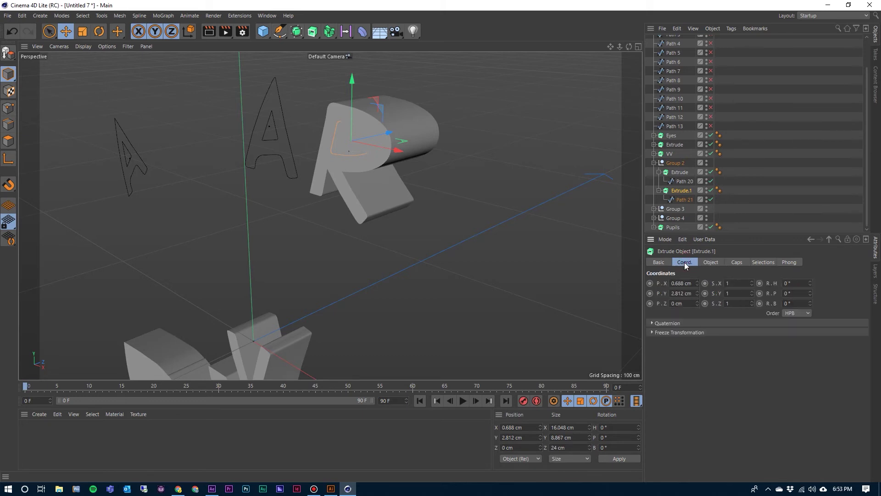
pyautogui.click(697, 306)
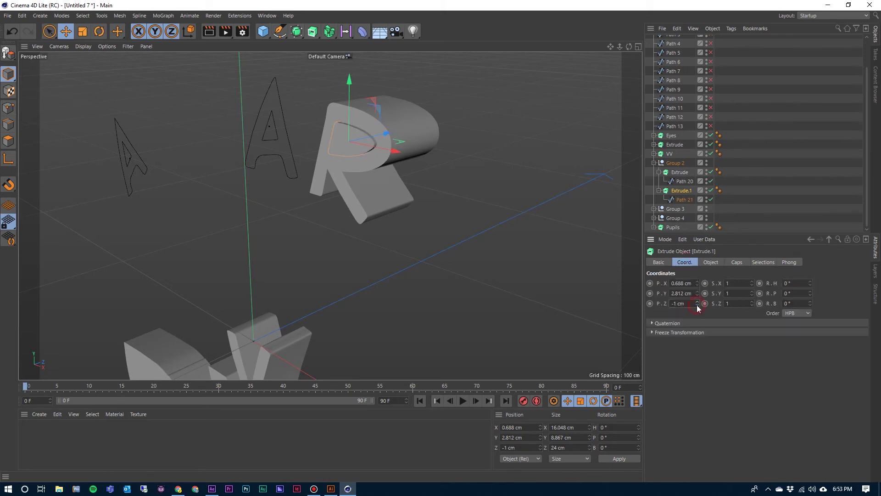
pyautogui.click(697, 306)
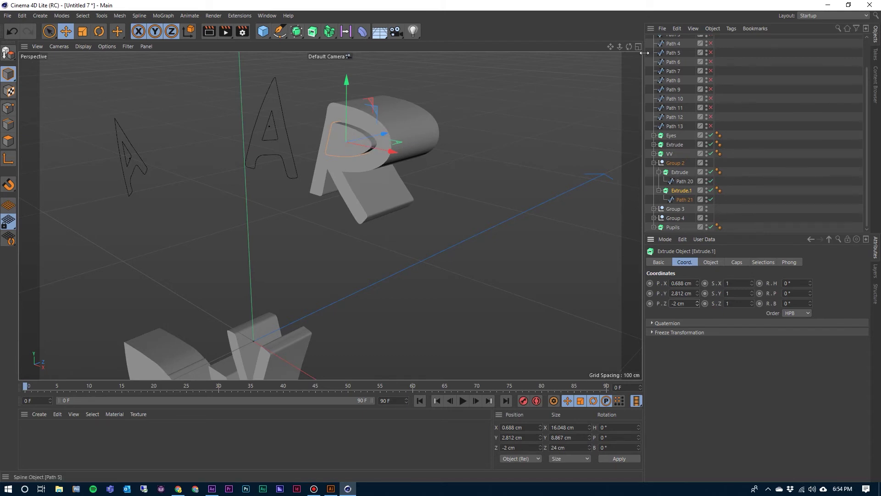
pyautogui.keyDown('alt'); pyautogui.moveTo(329, 212); pyautogui.dragTo(330, 215); pyautogui.keyUp('alt')
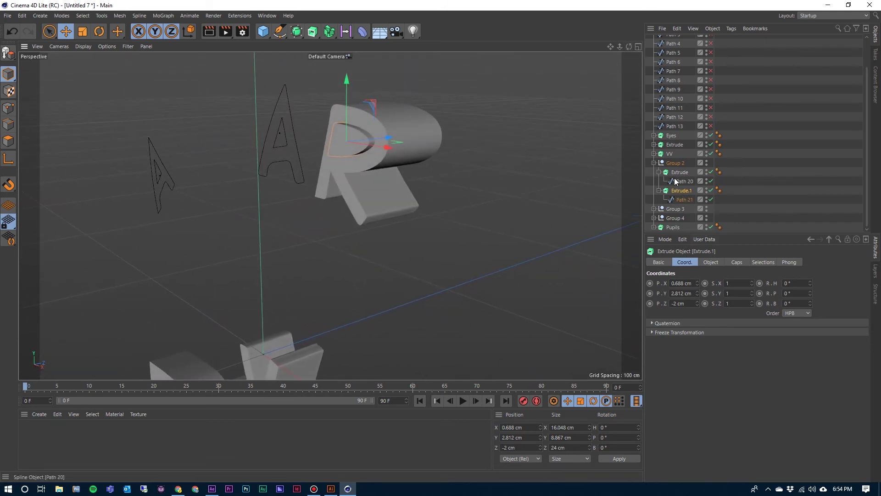
# - Collapse both R extrusions and select Extrude and Extrude.1 together for a Boole object
pyautogui.click(659, 172)
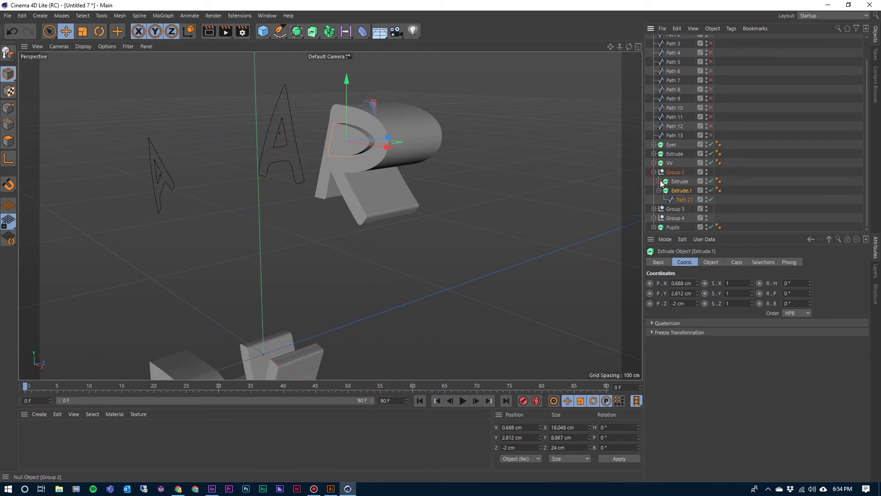
pyautogui.click(658, 191)
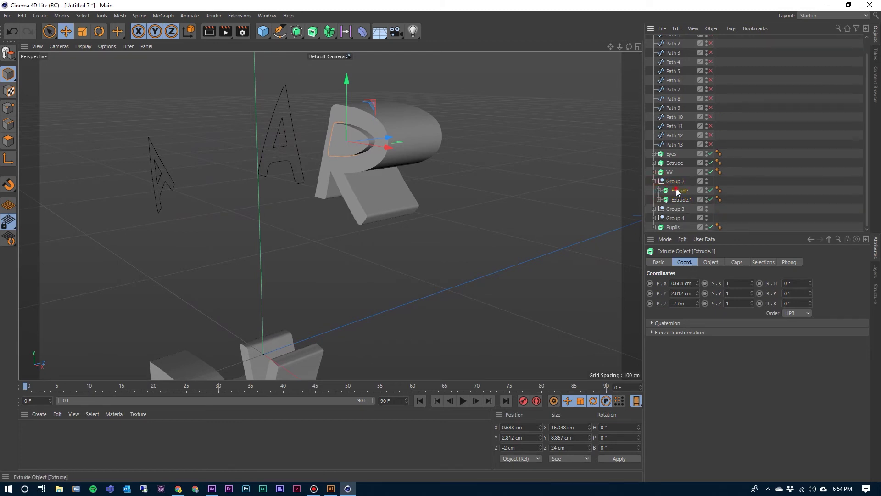
pyautogui.click(679, 190)
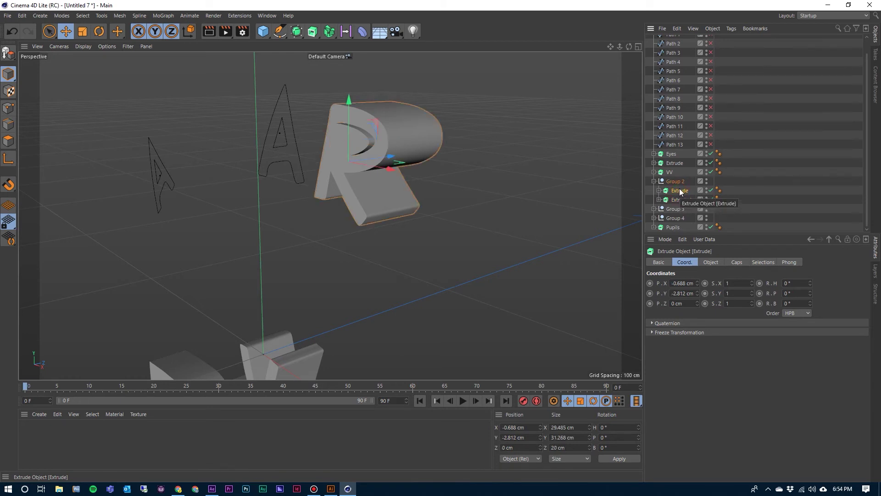
pyautogui.keyDown('shift'); pyautogui.click(679, 200); pyautogui.keyUp('shift')
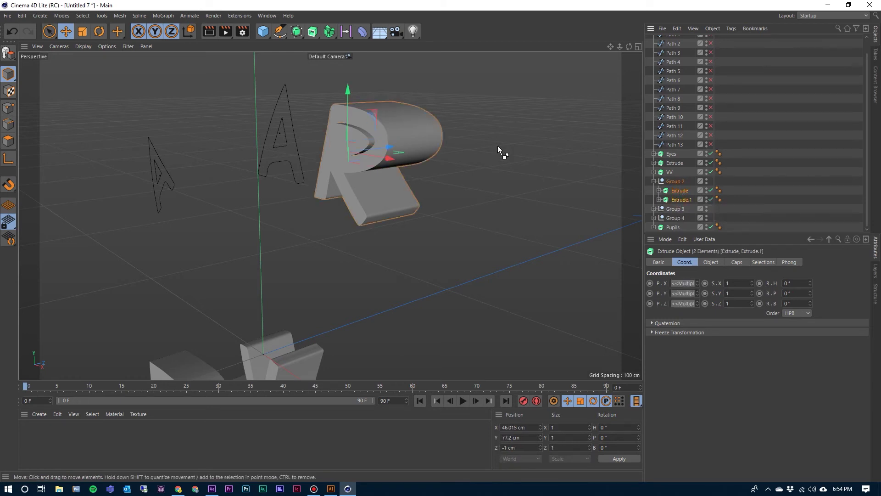
pyautogui.click(296, 31)
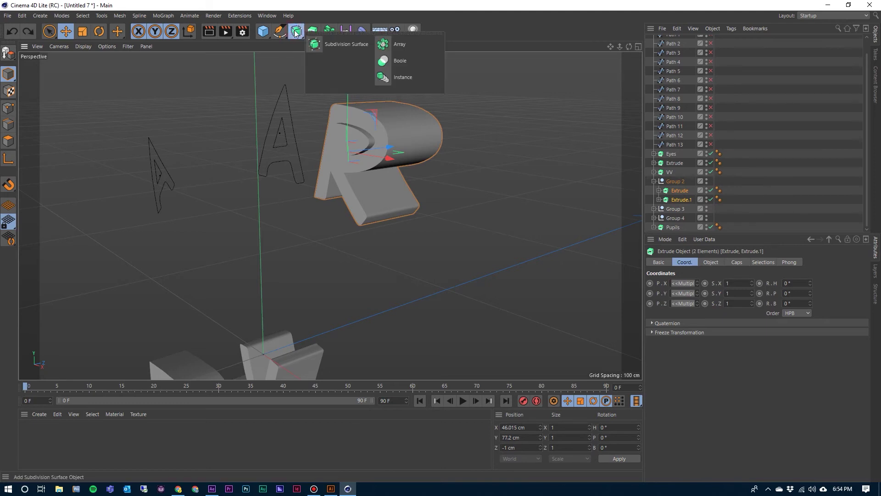
pyautogui.keyDown('ctrl'); pyautogui.keyDown('alt'); pyautogui.click(408, 62); pyautogui.keyUp('alt'); pyautogui.keyUp('ctrl')
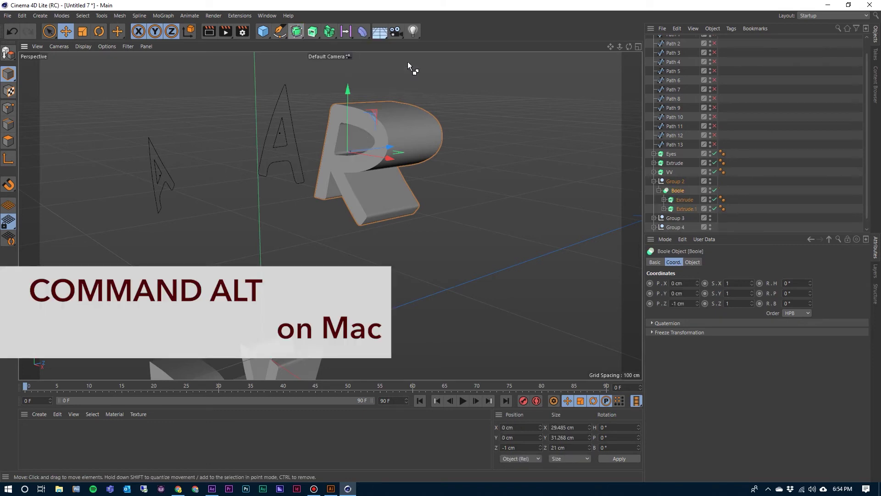
pyautogui.click(683, 200)
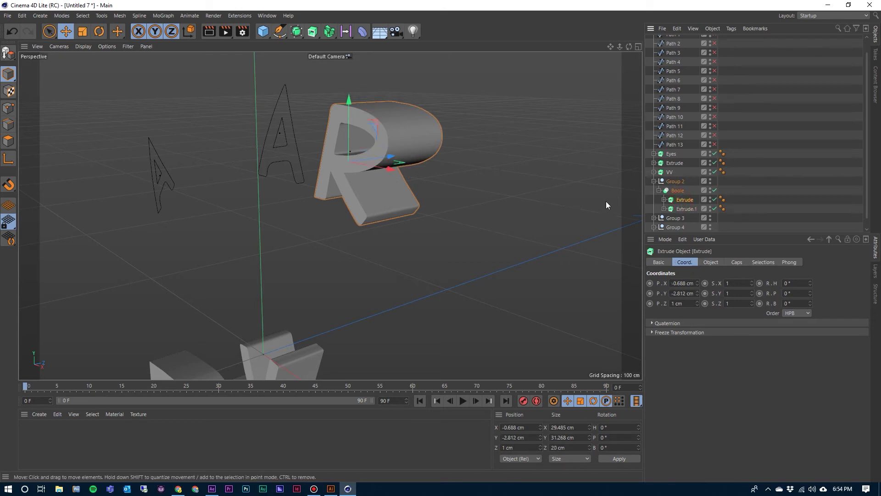
pyautogui.click(687, 209)
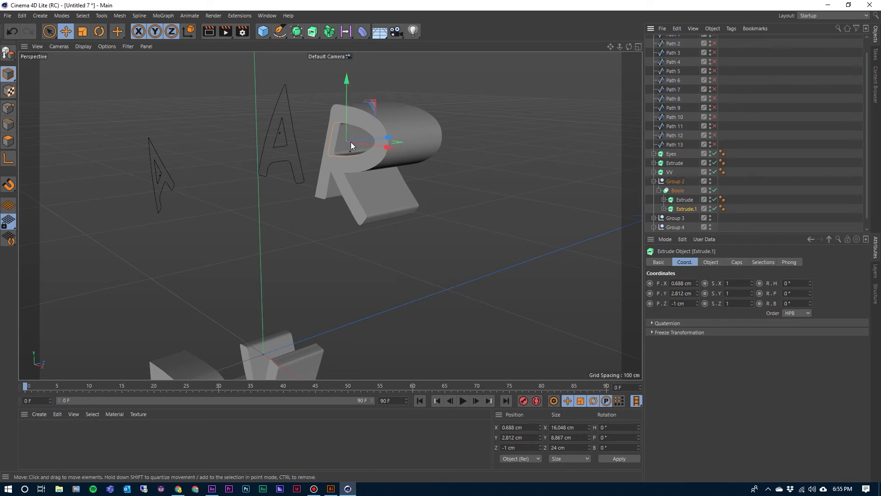
pyautogui.click(679, 202)
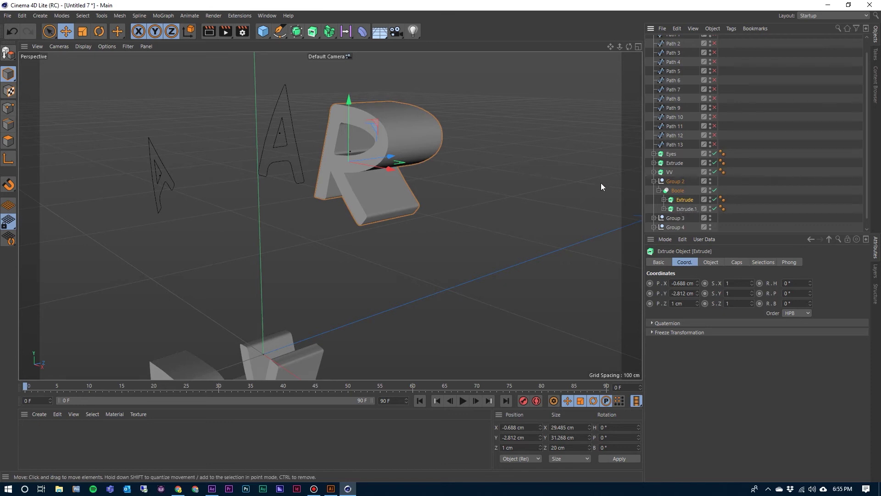
# - Rename the Boole object to 'R'
pyautogui.click(675, 191)
pyautogui.doubleClick(676, 191)
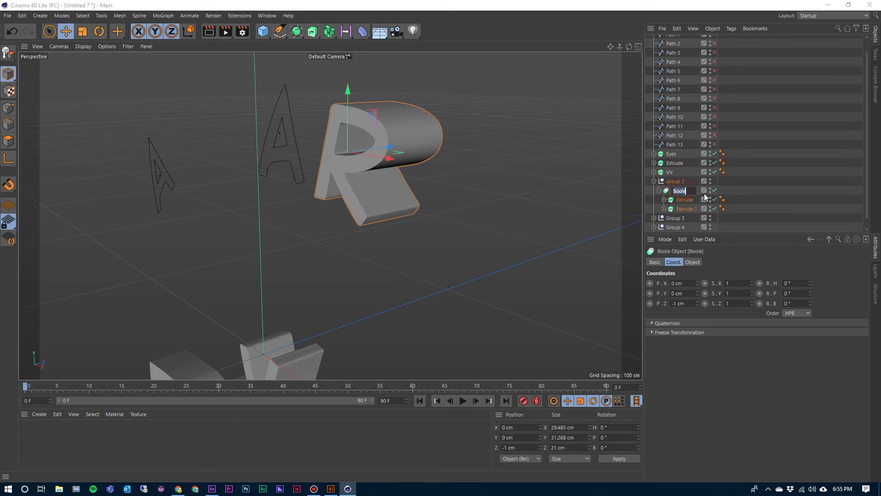
pyautogui.write('R')
pyautogui.press('Return')
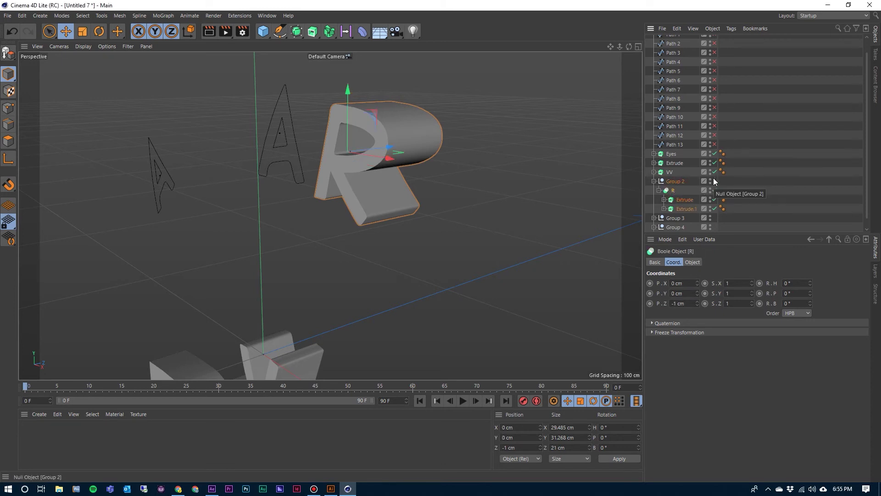
# - Move R out of Group 2 to the top level and delete the empty Group 2
pyautogui.click(659, 190)
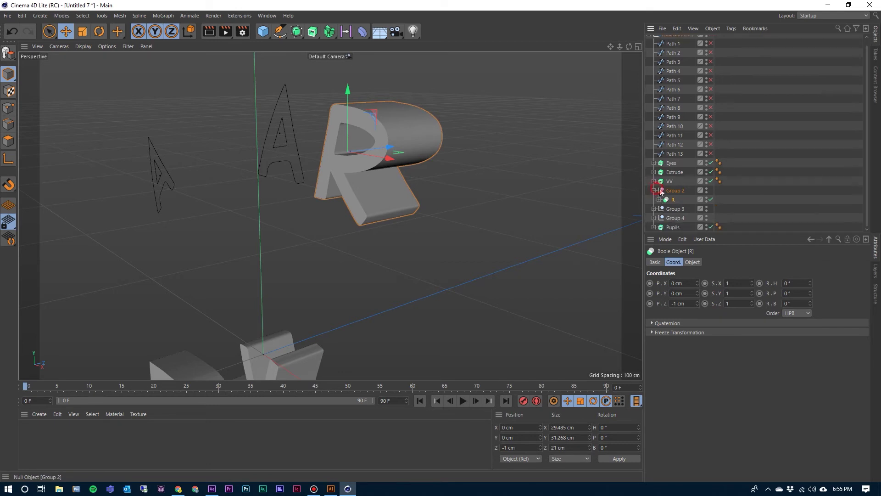
pyautogui.click(659, 199)
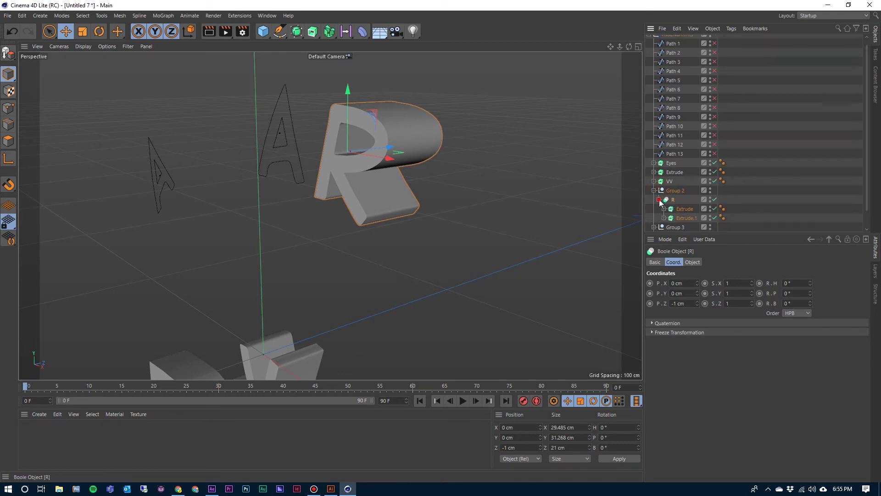
pyautogui.click(660, 199)
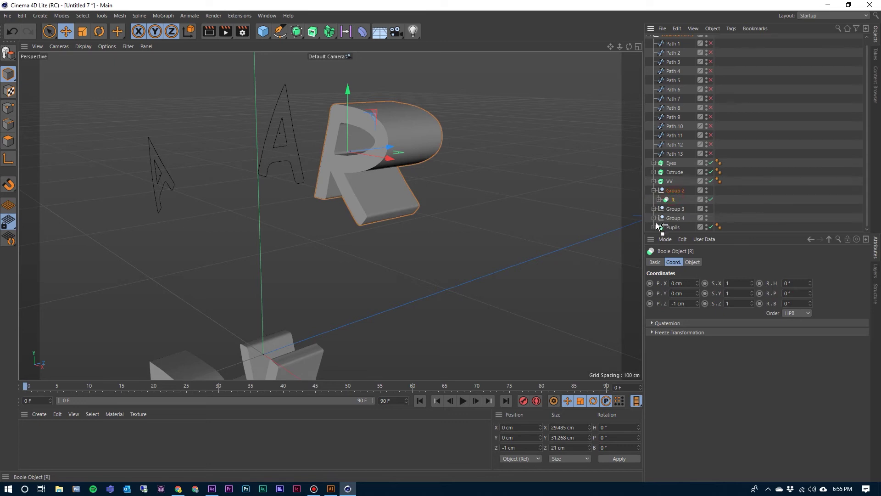
pyautogui.moveTo(654, 234); pyautogui.dragTo(657, 229)
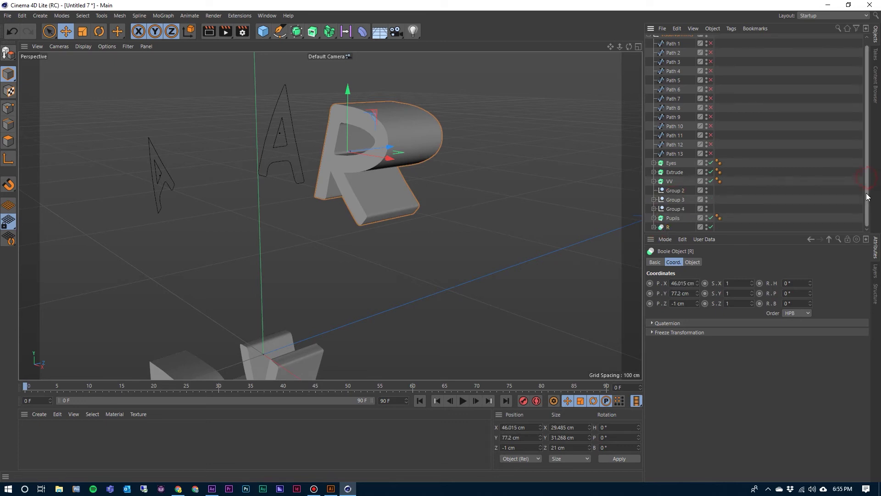
pyautogui.click(677, 191)
pyautogui.press('Delete')
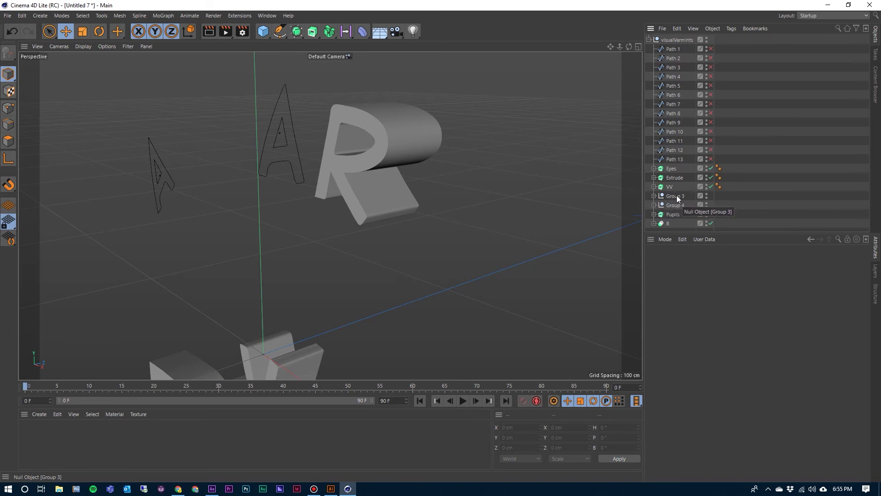
# - Expand Group 3 and extrude Path 22 and Path 23 into solid shapes
pyautogui.click(664, 197)
pyautogui.click(653, 196)
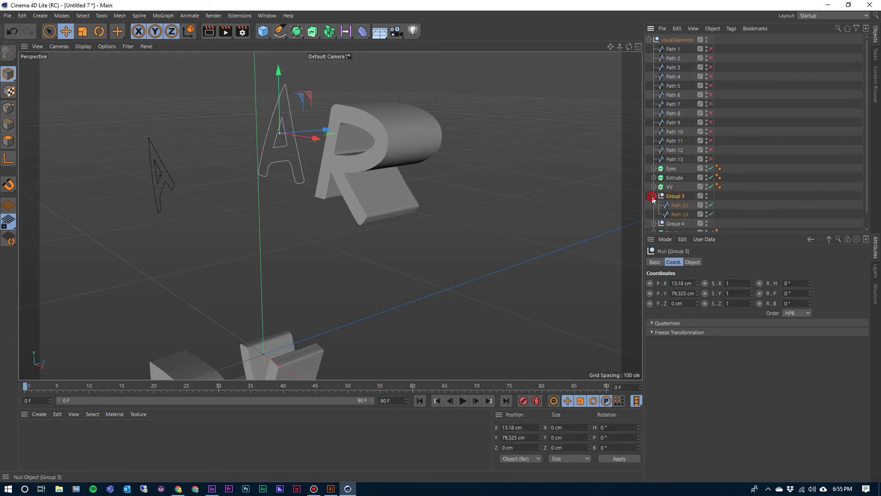
pyautogui.click(676, 206)
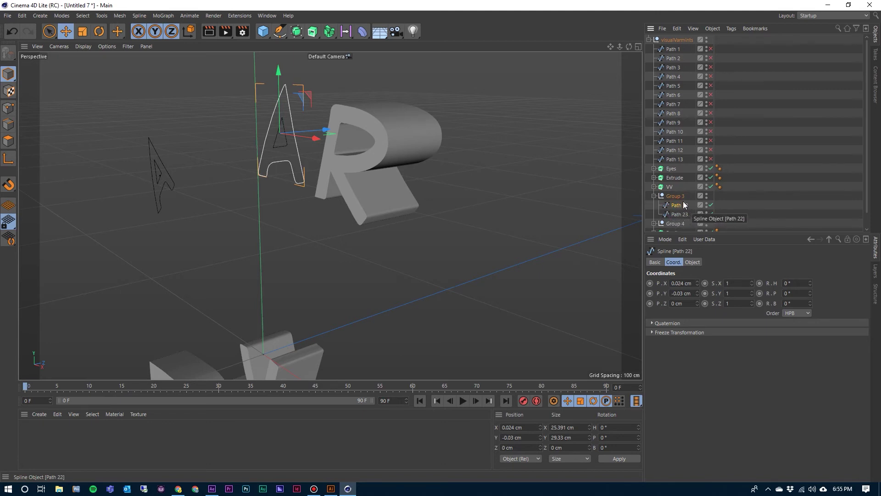
pyautogui.click(679, 215)
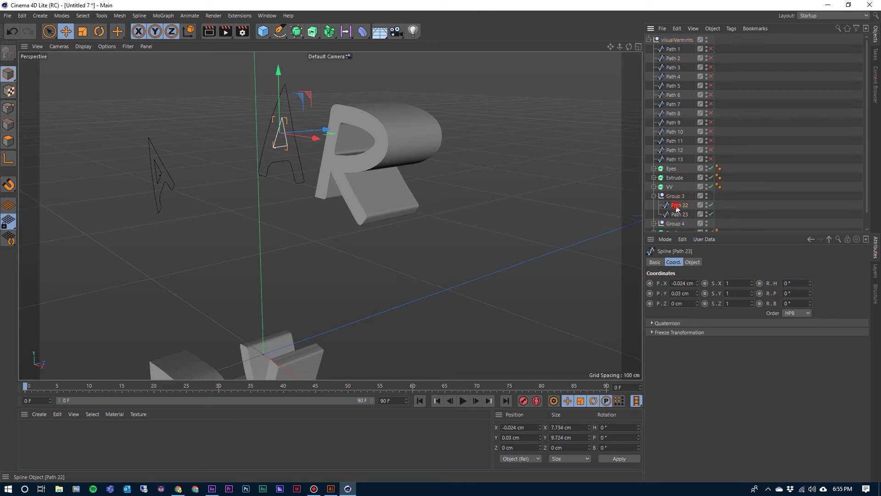
pyautogui.keyDown('ctrl'); pyautogui.click(678, 207); pyautogui.keyUp('ctrl')
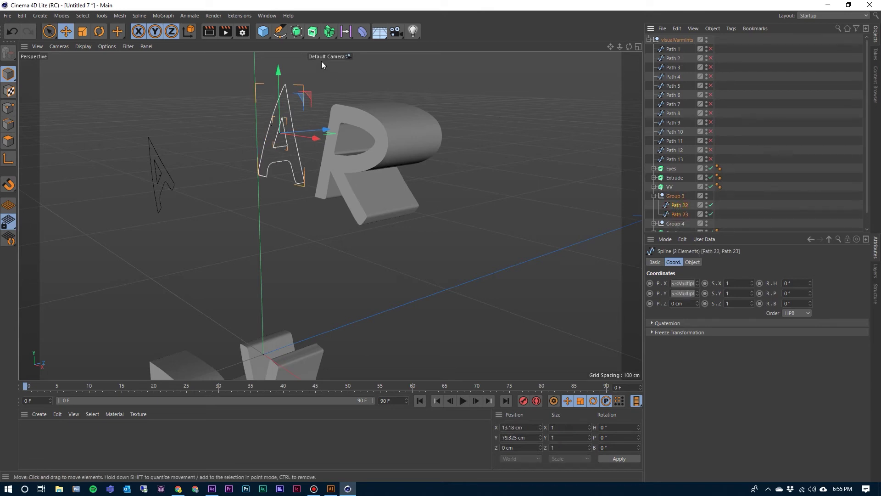
pyautogui.keyDown('alt'); pyautogui.click(312, 32); pyautogui.keyUp('alt')
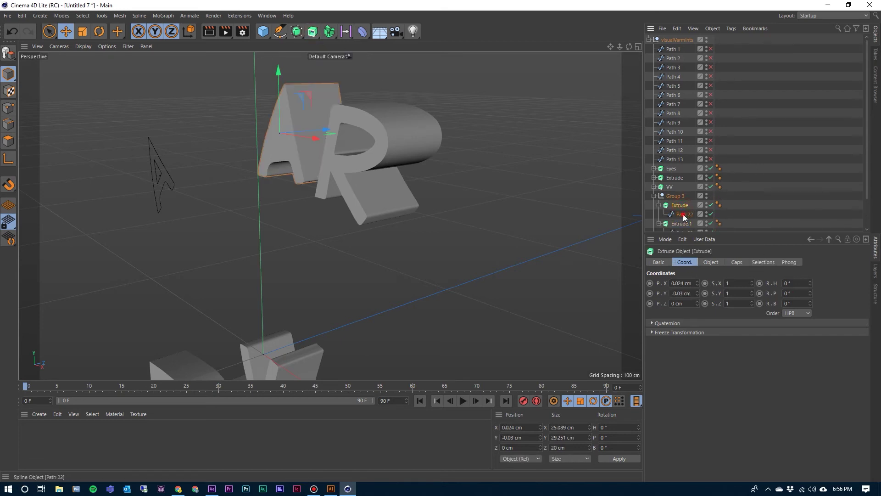
# - Deepen the A's inner triangle Extrude.1, set its P.Z to -2 cm, and select both extrusions
pyautogui.click(684, 216)
pyautogui.click(681, 206)
pyautogui.click(684, 212)
pyautogui.click(681, 205)
pyautogui.scroll(-2, 739, 202)
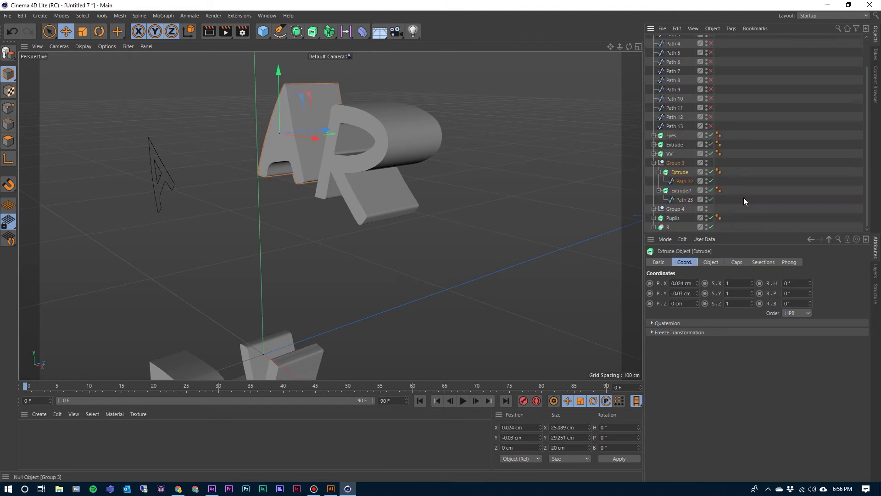
pyautogui.click(689, 199)
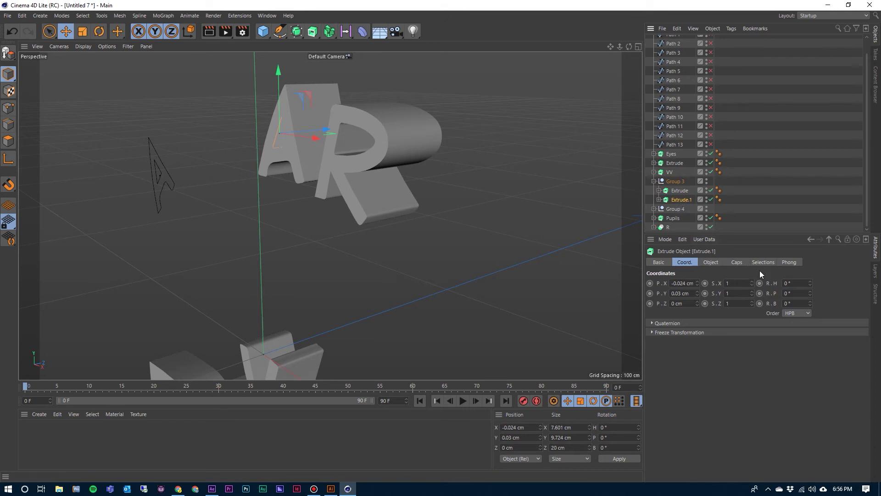
pyautogui.click(712, 263)
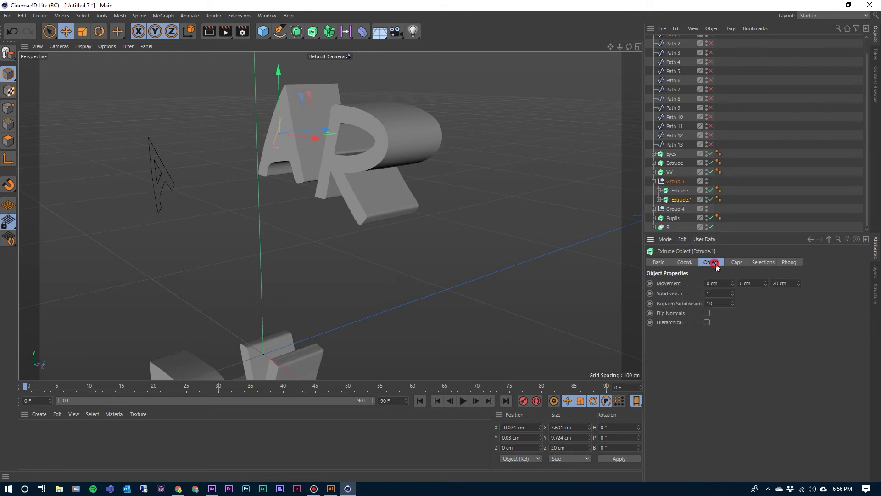
pyautogui.click(799, 281)
pyautogui.click(684, 263)
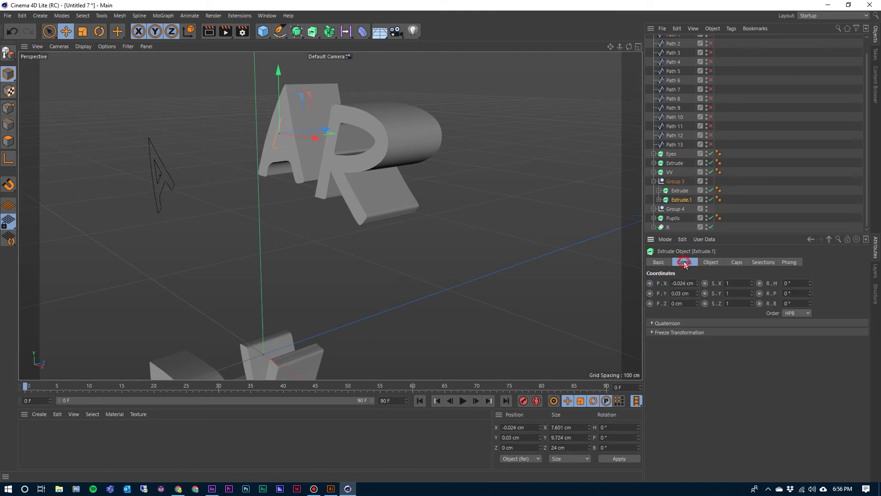
pyautogui.click(697, 306)
pyautogui.click(697, 305)
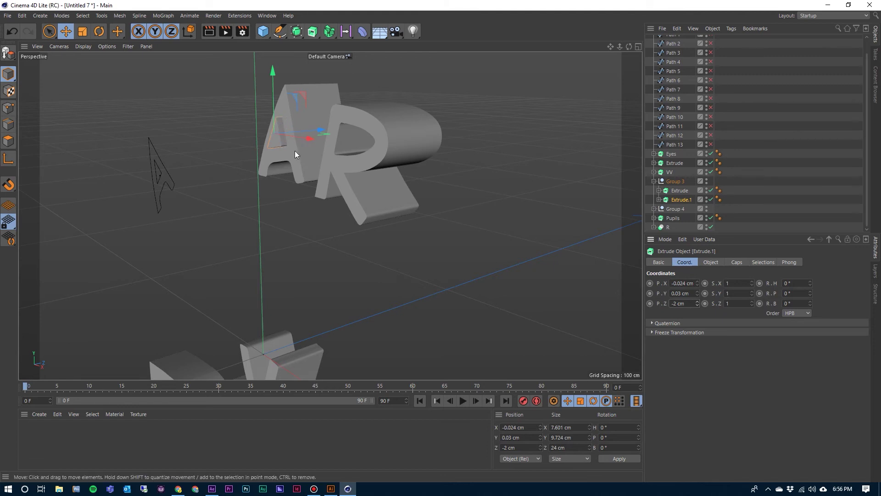
pyautogui.keyDown('shift'); pyautogui.click(680, 190); pyautogui.keyUp('shift')
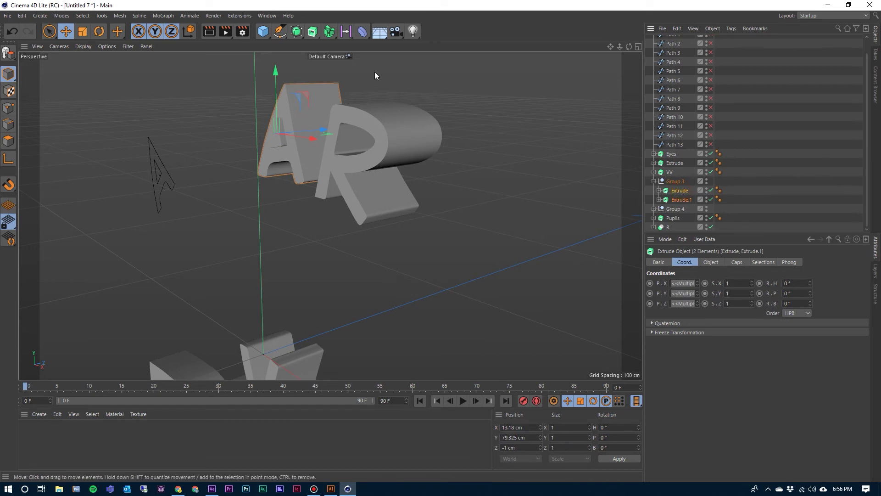
# - Combine Extrude and Extrude.1 in a Boole object renamed 'A'
pyautogui.click(297, 34)
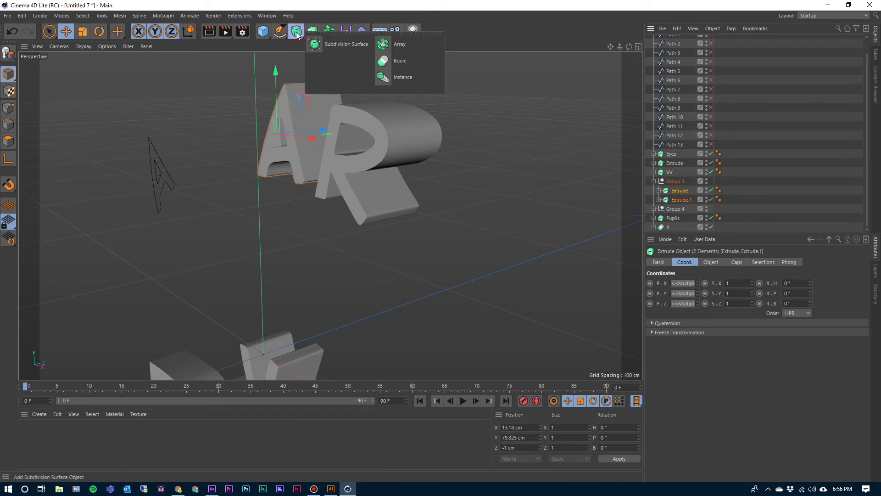
pyautogui.keyDown('alt'); pyautogui.click(407, 60); pyautogui.keyUp('alt')
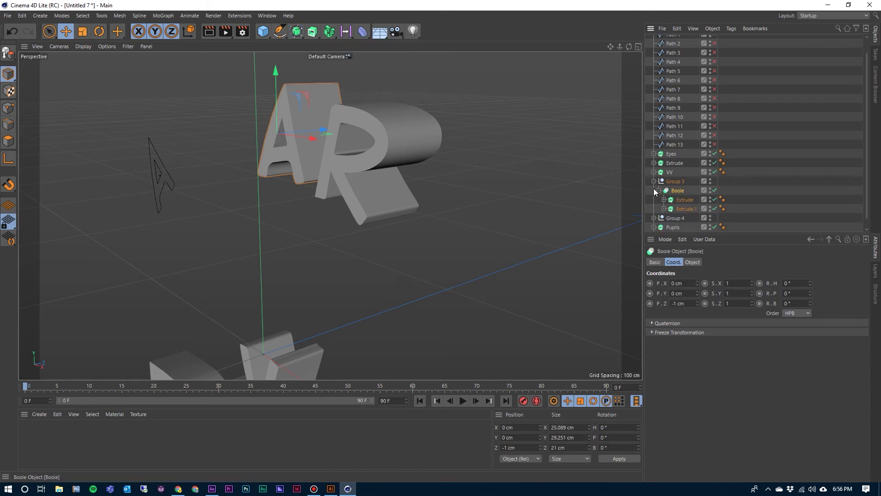
pyautogui.doubleClick(677, 191)
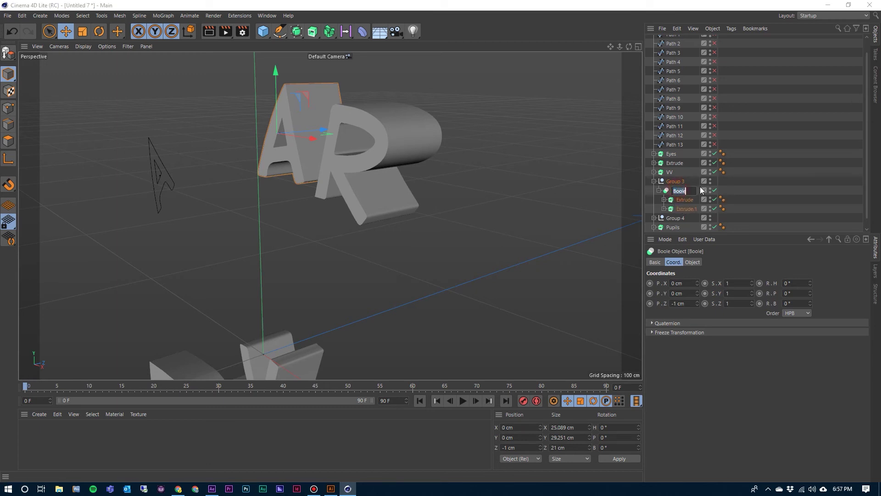
pyautogui.write('A')
pyautogui.press('Return')
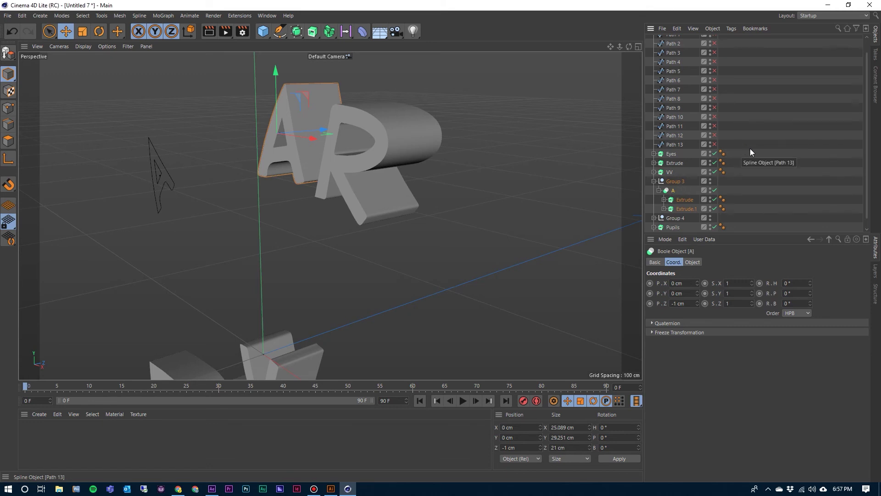
# - Collapse A and move it out of Group 3 to the top level
pyautogui.click(659, 190)
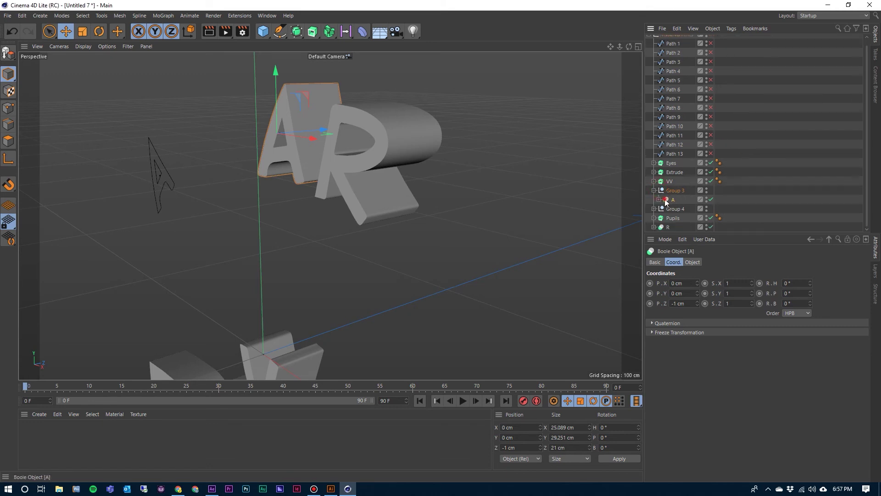
pyautogui.moveTo(661, 234); pyautogui.dragTo(662, 231)
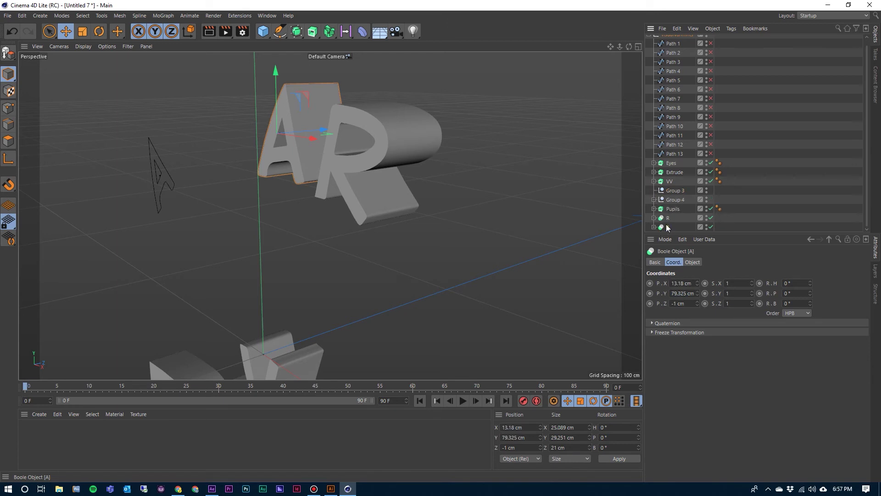
pyautogui.click(670, 190)
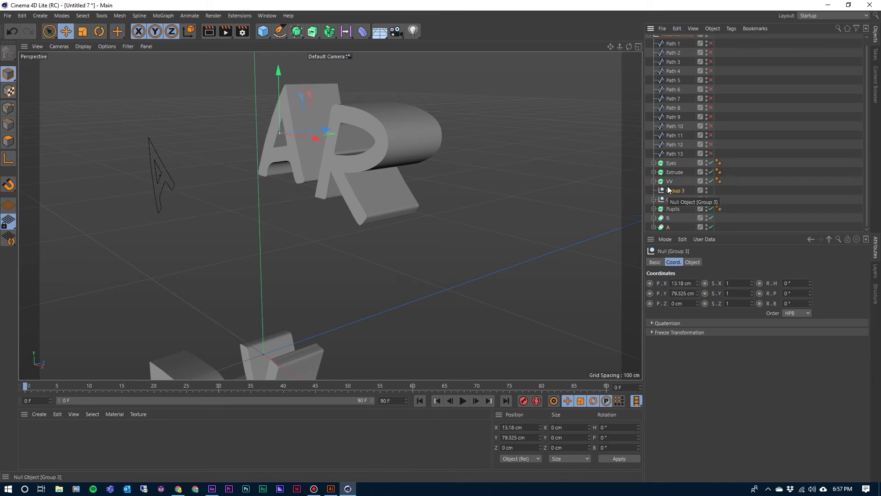
# - Delete the empty Group 3, then expand Group 4 and select Path 24 and Path 25
pyautogui.press('Delete')
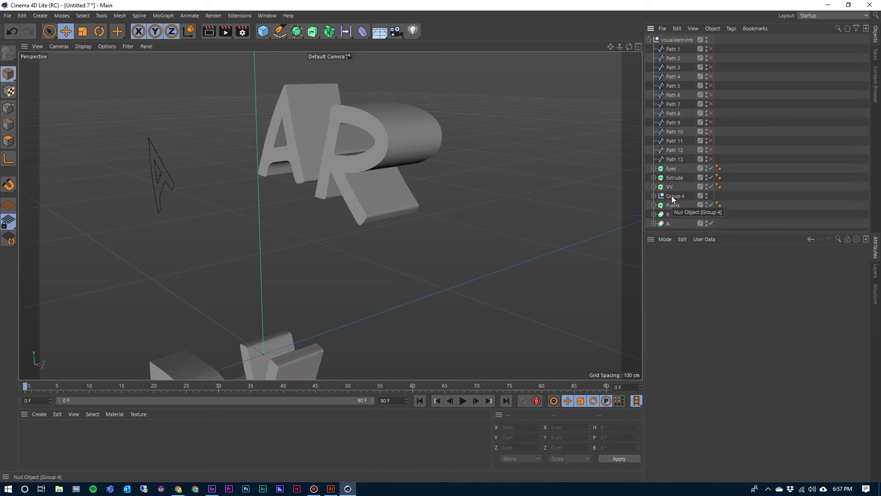
pyautogui.click(668, 196)
pyautogui.click(654, 196)
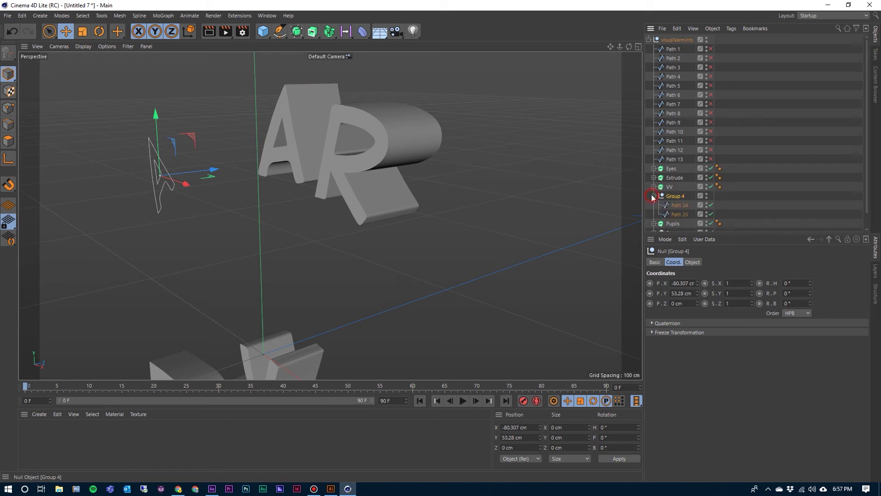
pyautogui.scroll(-1, 688, 216)
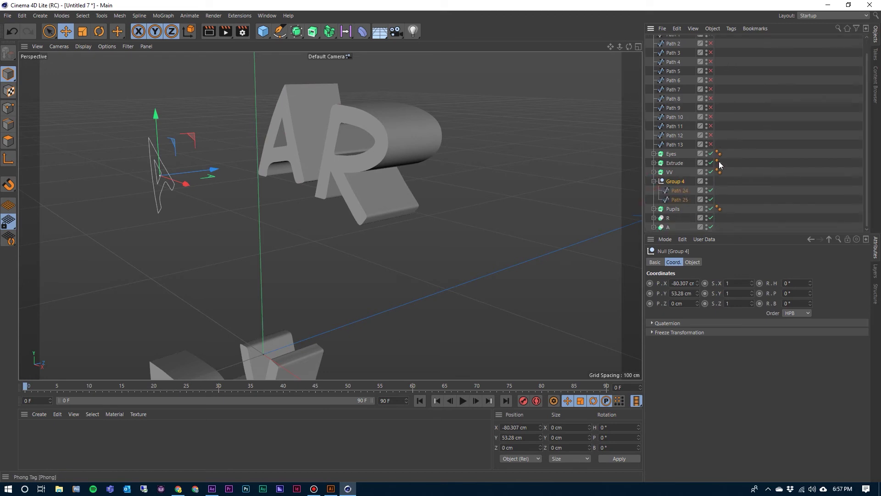
pyautogui.click(675, 191)
pyautogui.keyDown('shift'); pyautogui.click(680, 200); pyautogui.keyUp('shift')
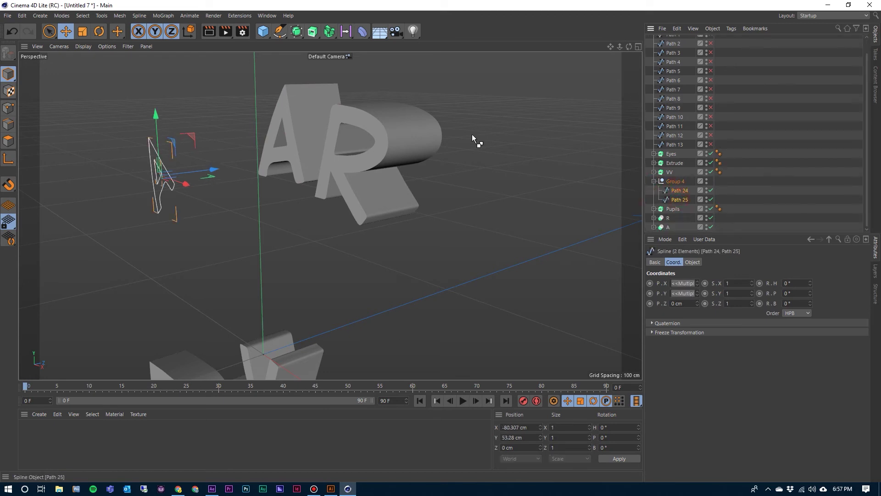
# - Extrude Path 24 and Path 25, then select Extrude.1
pyautogui.click(312, 34)
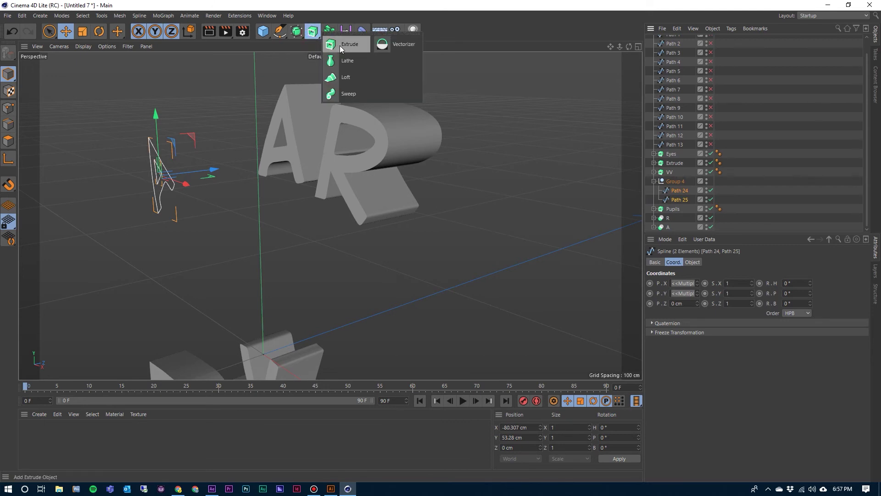
pyautogui.keyDown('alt'); pyautogui.click(340, 45); pyautogui.keyUp('alt')
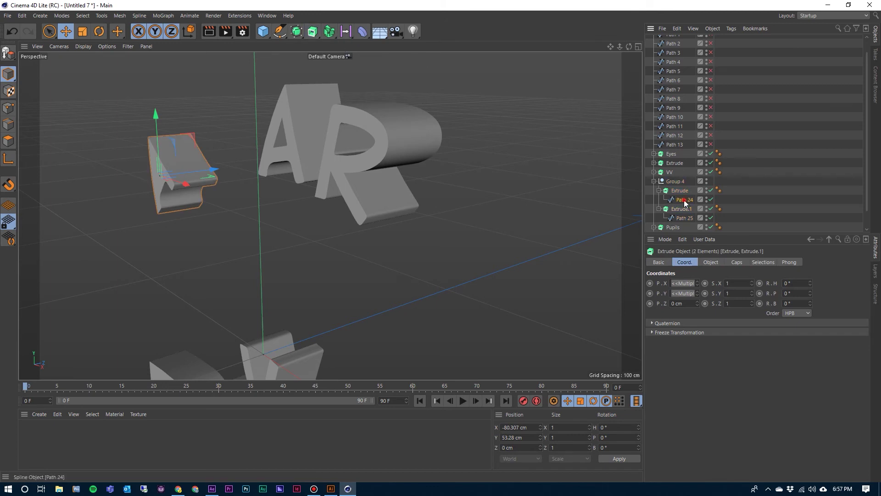
pyautogui.click(679, 191)
pyautogui.click(681, 209)
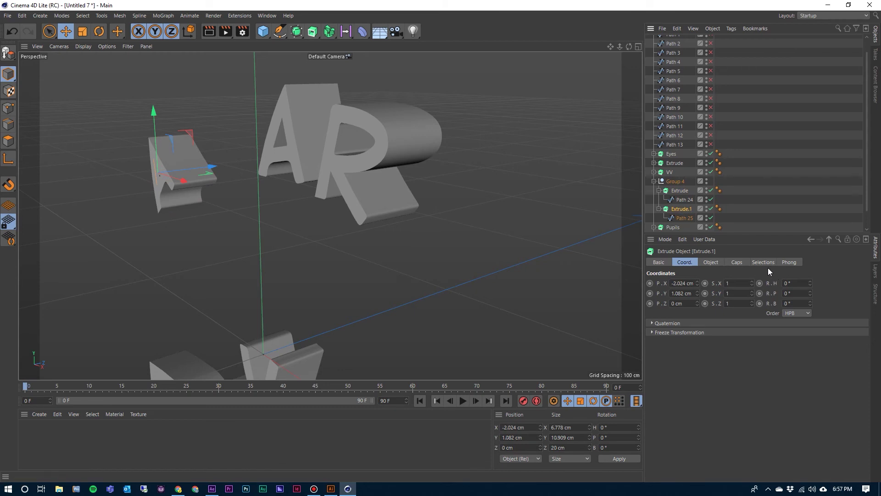
# - Set Extrude.1's Movement Z to 24 cm and P.Z to -2 cm, then select both extrusions
pyautogui.click(710, 262)
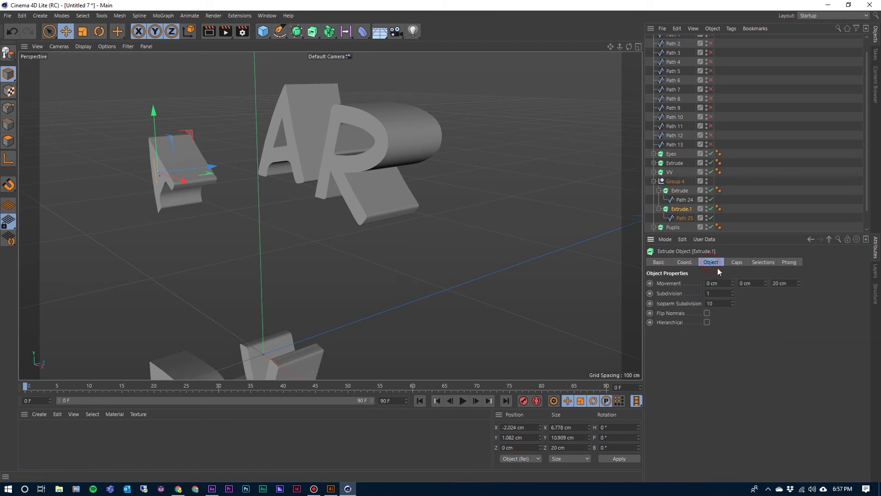
pyautogui.click(798, 281)
pyautogui.click(684, 262)
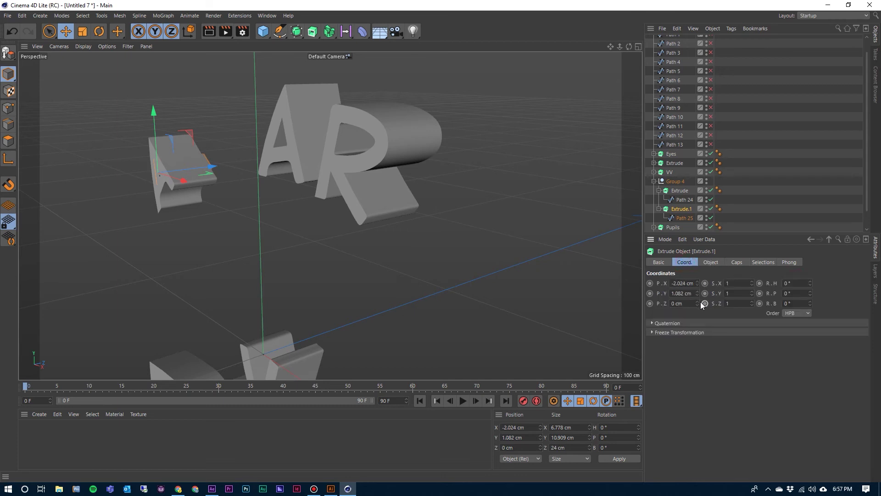
pyautogui.click(697, 305)
pyautogui.click(697, 305)
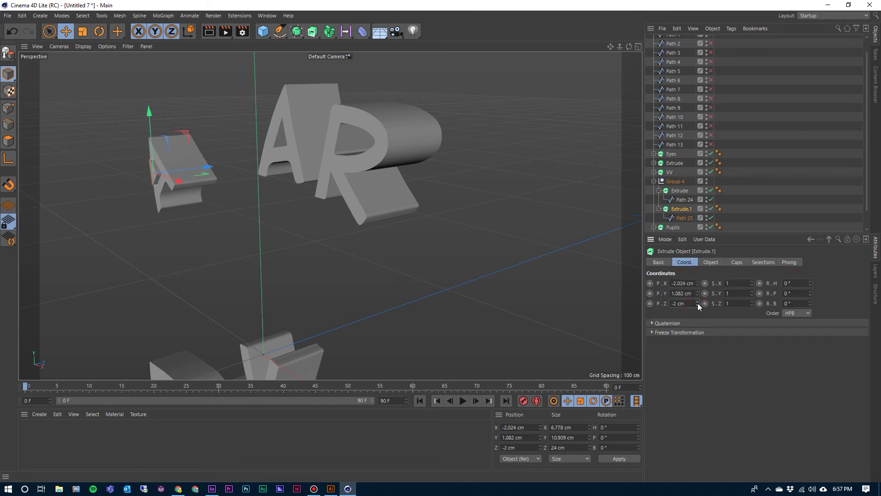
pyautogui.click(678, 191)
pyautogui.click(681, 209)
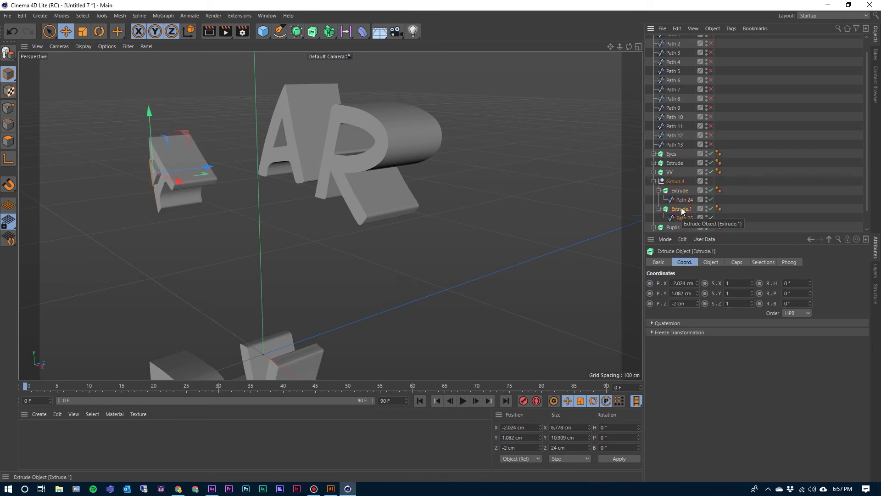
pyautogui.keyDown('ctrl'); pyautogui.click(679, 193); pyautogui.keyUp('ctrl')
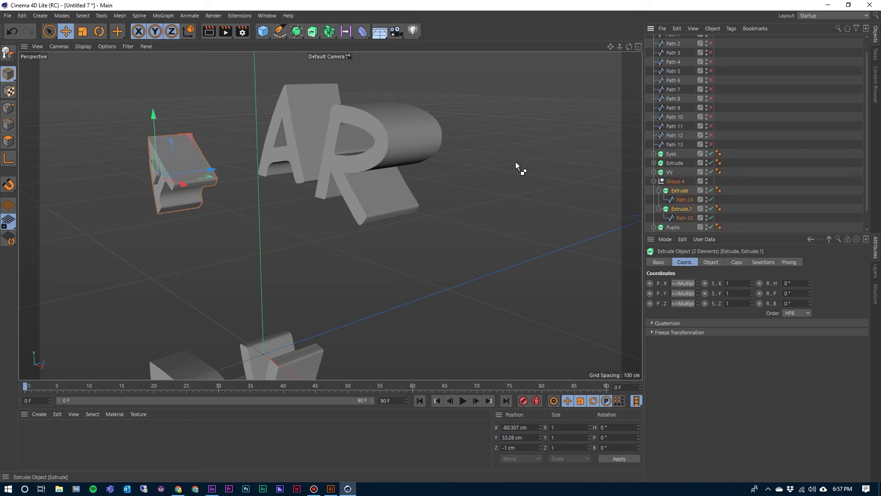
# - Combine Group 4's two extrusions in a Boole object renamed 'A' and collapse it
pyautogui.click(297, 33)
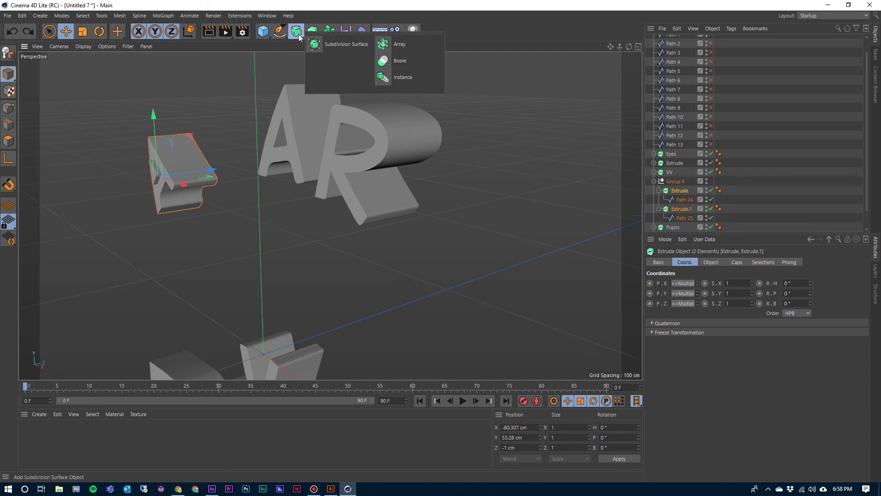
pyautogui.keyDown('alt'); pyautogui.click(419, 60); pyautogui.keyUp('alt')
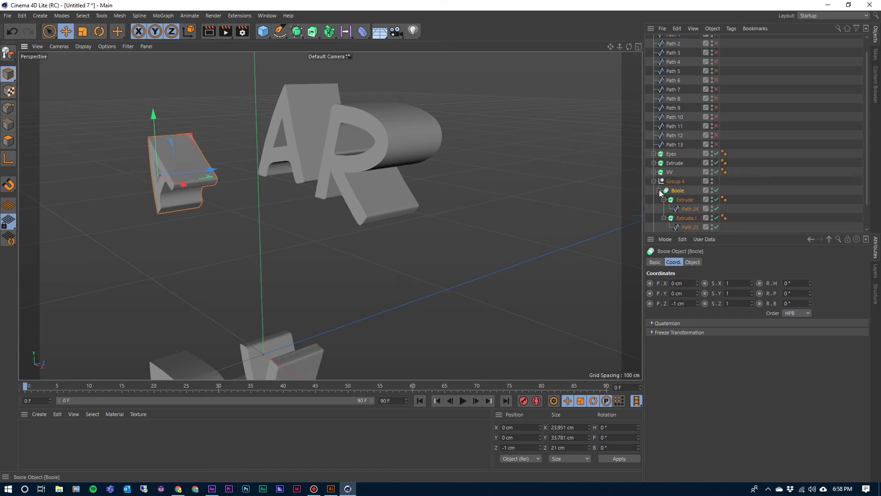
pyautogui.doubleClick(677, 191)
pyautogui.write('A')
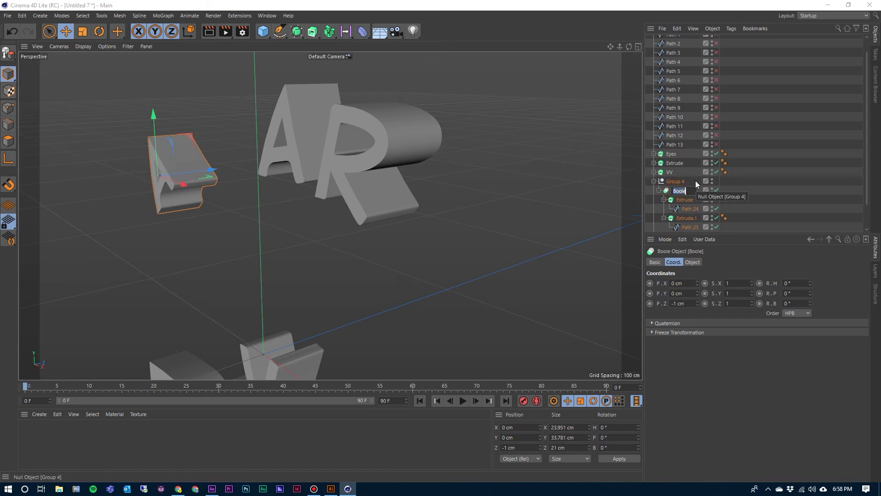
pyautogui.press('Return')
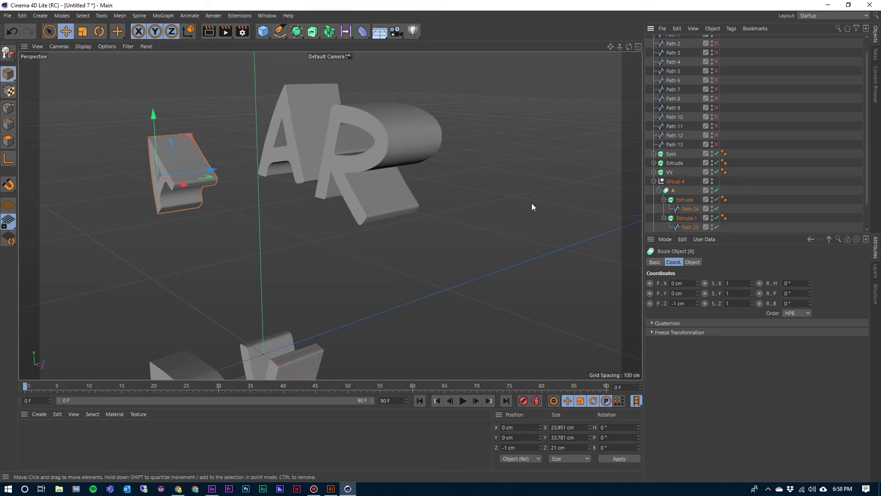
pyautogui.click(661, 191)
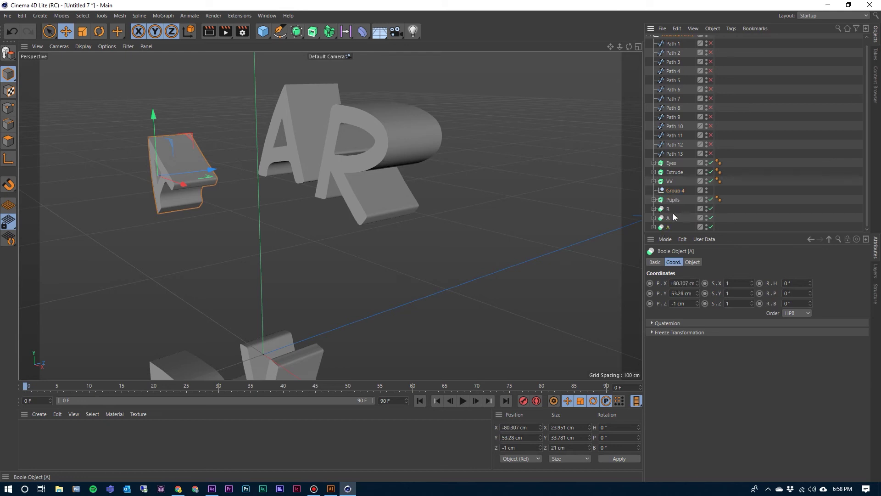
# - Delete the empty Group 4, unhide Path 1 through Path 13, and select Path 3 to Path 13
pyautogui.click(668, 190)
pyautogui.press('Delete')
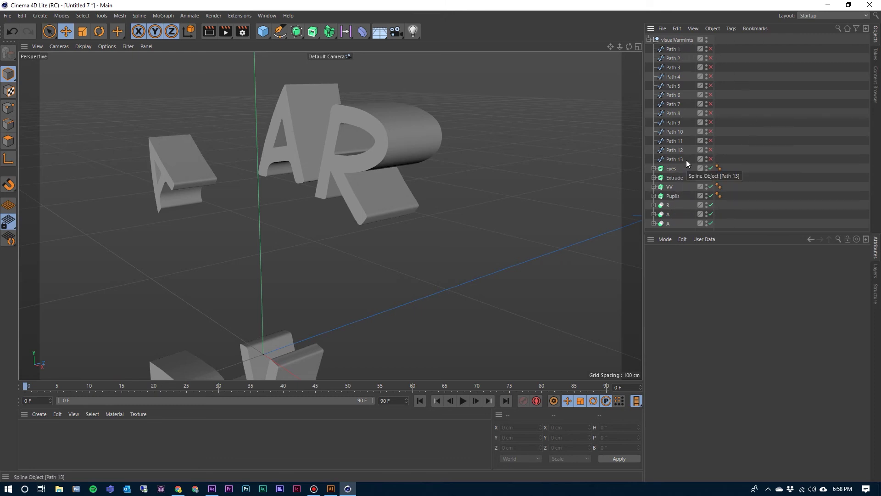
pyautogui.click(677, 49)
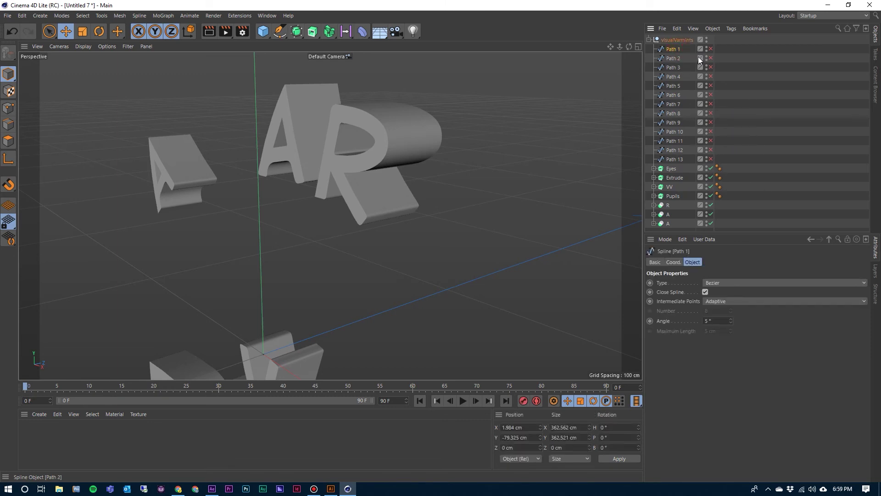
pyautogui.moveTo(711, 48); pyautogui.dragTo(710, 163)
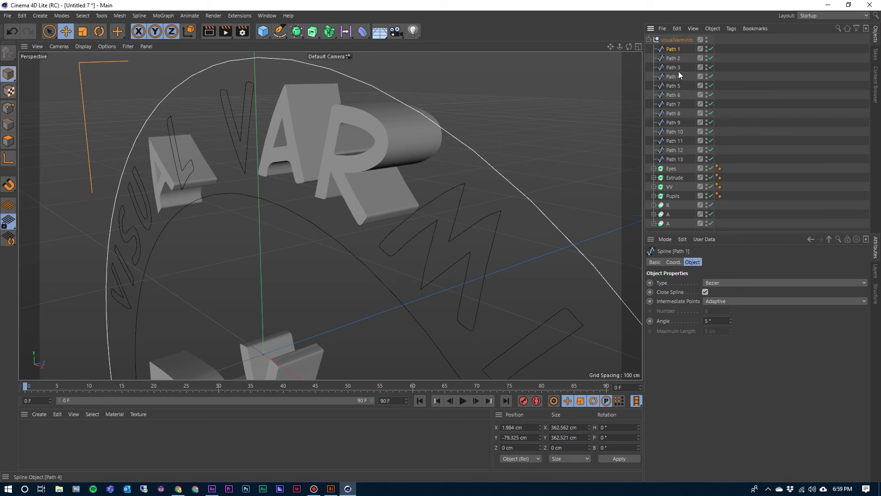
pyautogui.click(677, 57)
pyautogui.click(676, 68)
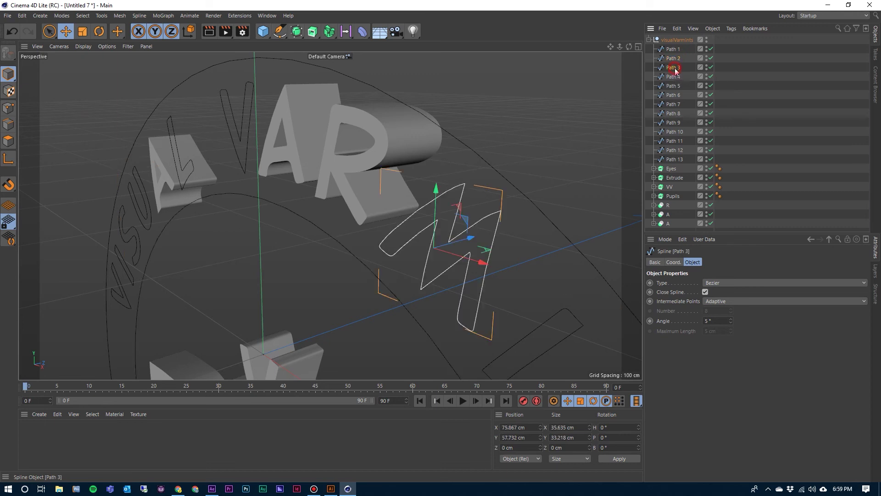
pyautogui.keyDown('shift'); pyautogui.click(673, 159); pyautogui.keyUp('shift')
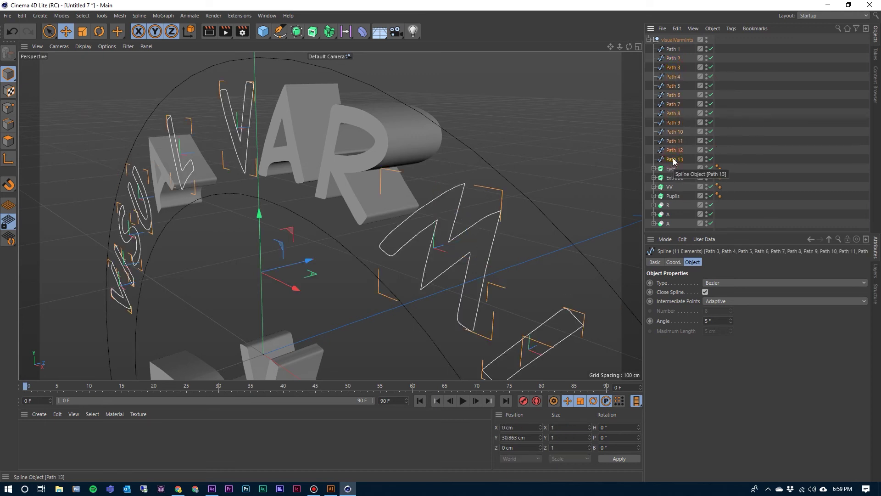
# - Extrude Paths 3–13 together under one Extrude object and rename it 'Text'
pyautogui.keyDown('alt'); pyautogui.click(314, 31); pyautogui.keyUp('alt')
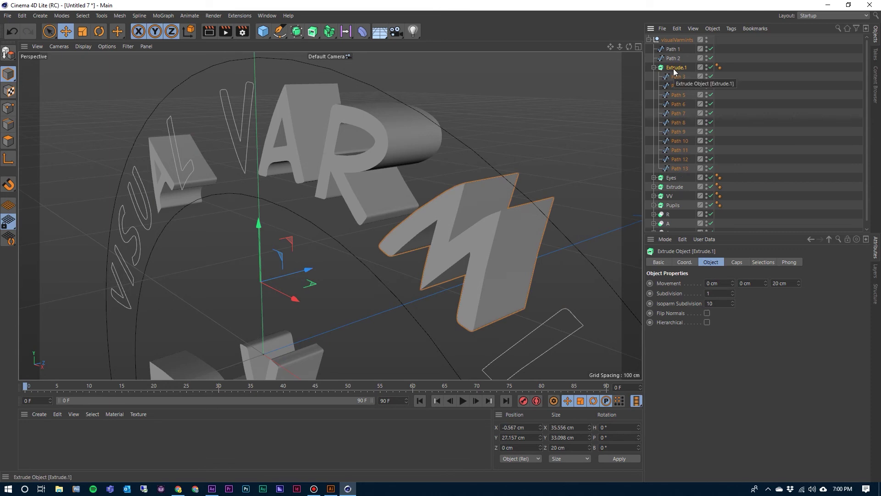
pyautogui.click(707, 322)
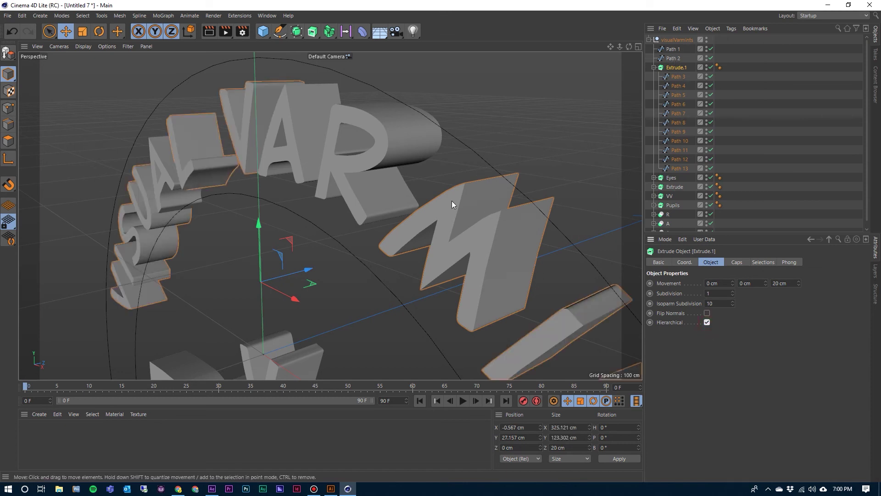
pyautogui.click(654, 68)
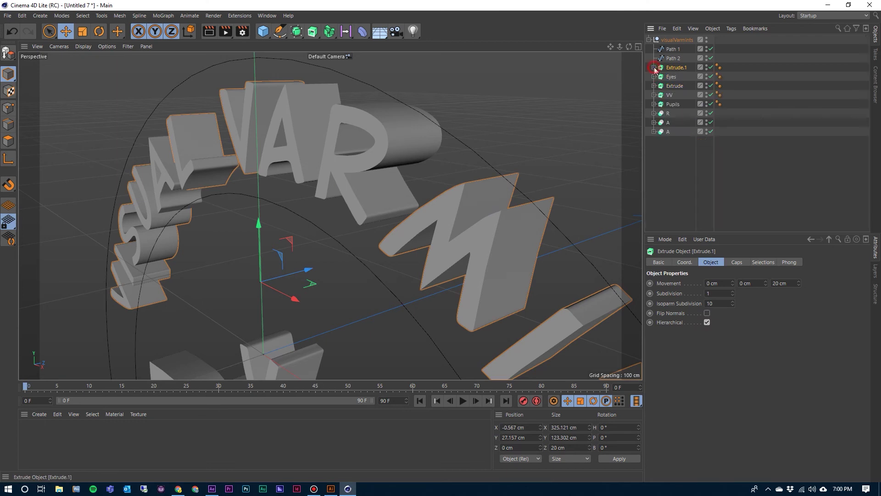
pyautogui.doubleClick(677, 68)
pyautogui.write('Te')
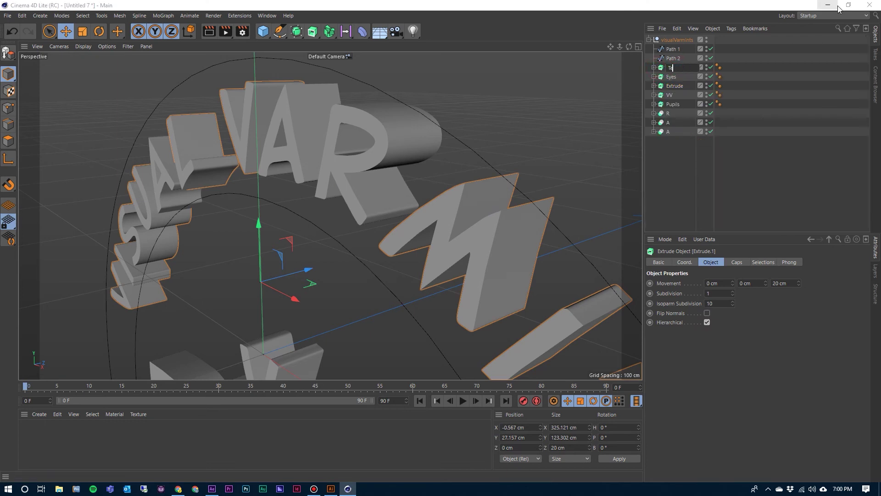
pyautogui.write('xt')
pyautogui.press('Return')
# - Extrude circle paths Path 1 and Path 2 into two solid shapes
pyautogui.click(683, 49)
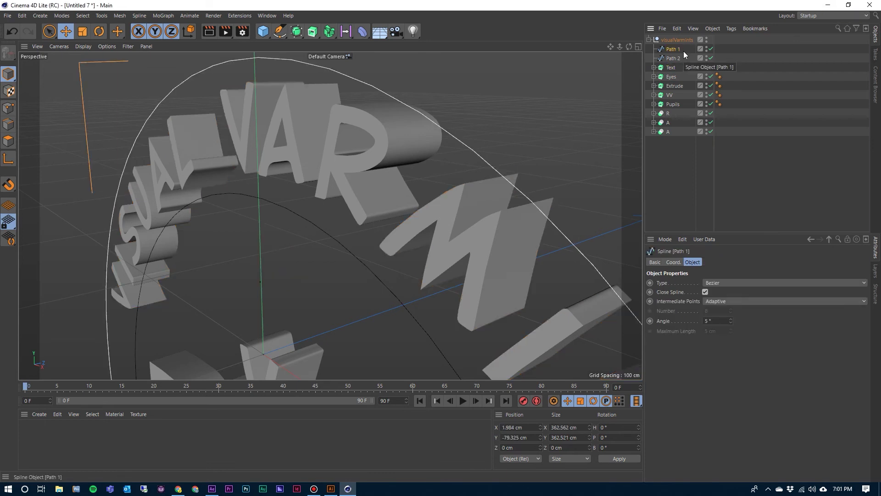
pyautogui.click(675, 54)
pyautogui.click(674, 49)
pyautogui.click(673, 58)
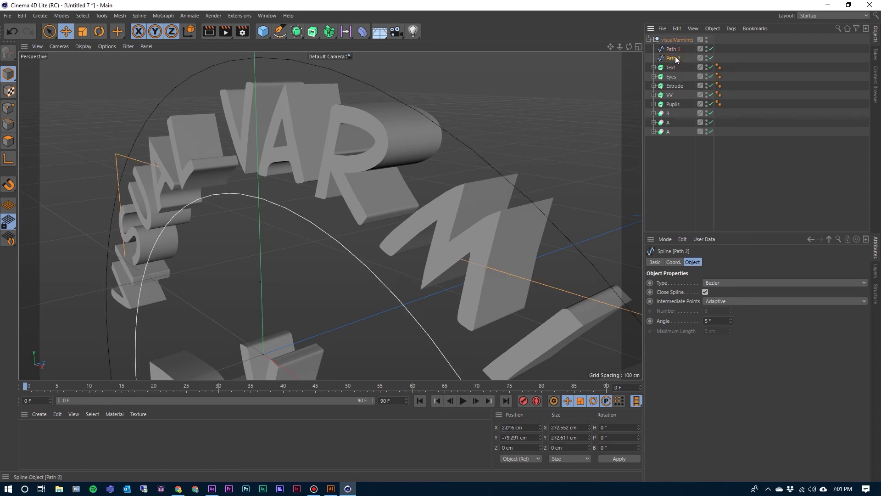
pyautogui.keyDown('ctrl'); pyautogui.click(675, 50); pyautogui.keyUp('ctrl')
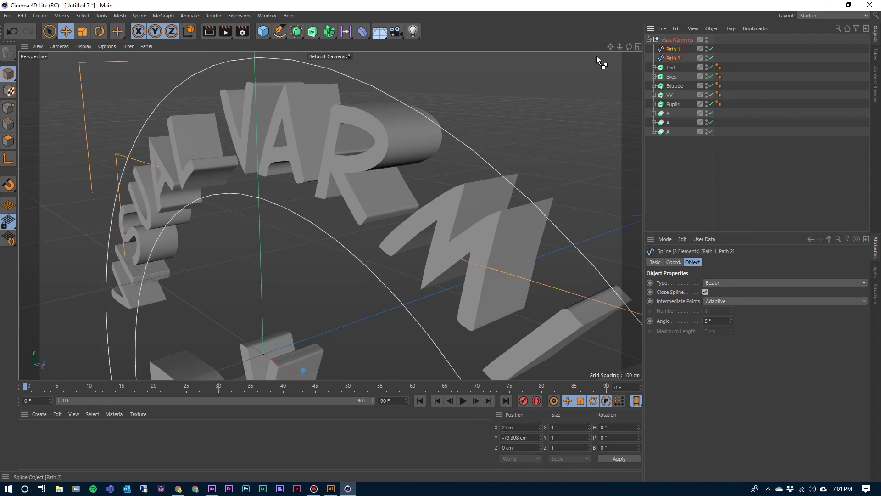
pyautogui.keyDown('alt'); pyautogui.click(312, 32); pyautogui.keyUp('alt')
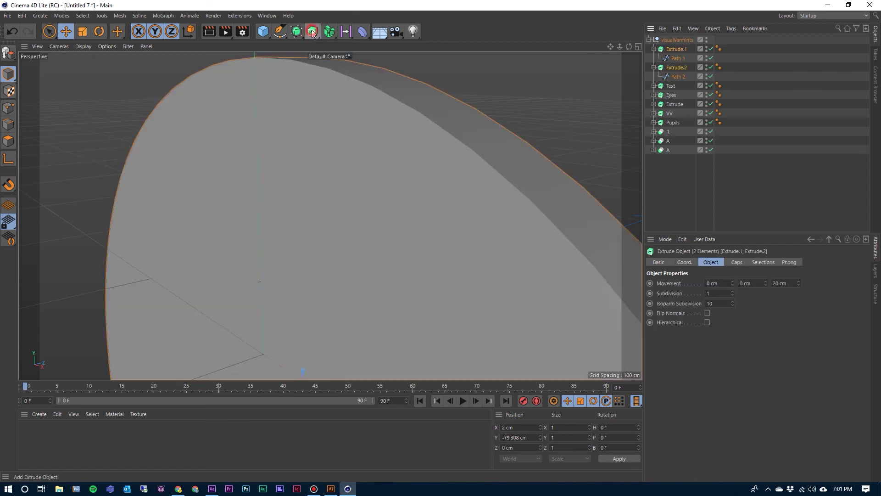
# - Rename Extrude.1 to 'Outer ring'
pyautogui.click(675, 50)
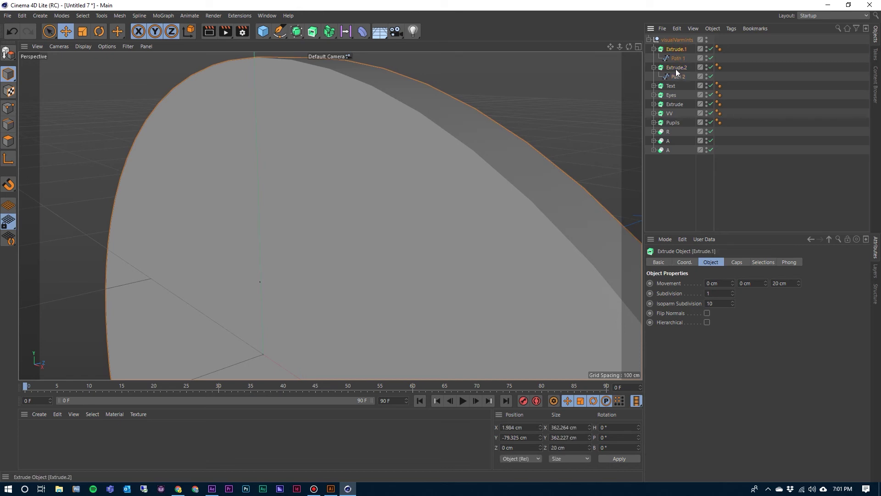
pyautogui.click(676, 68)
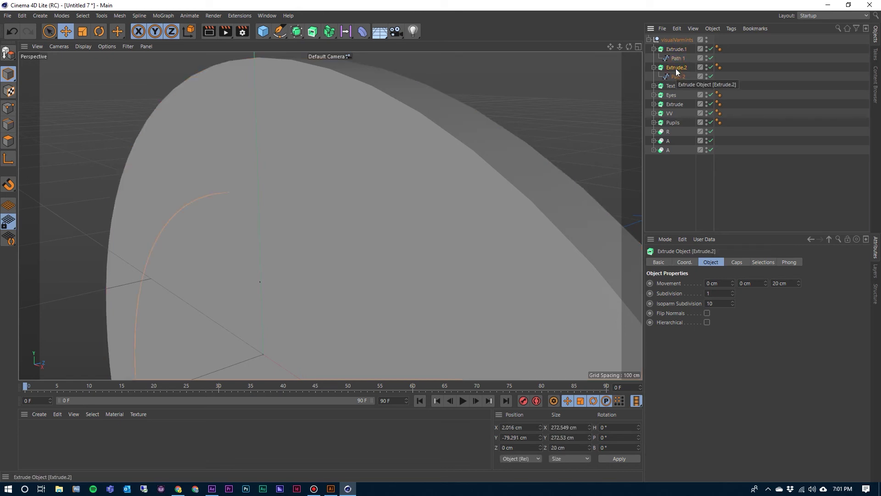
pyautogui.click(673, 50)
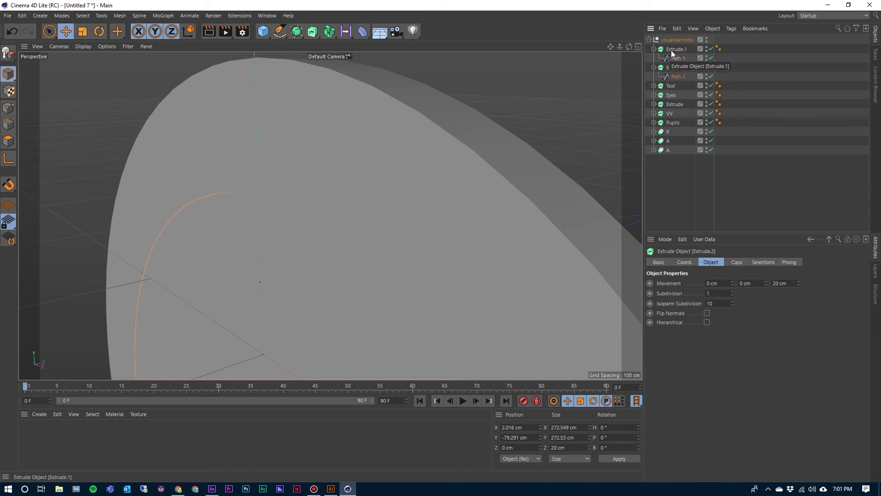
pyautogui.doubleClick(672, 49)
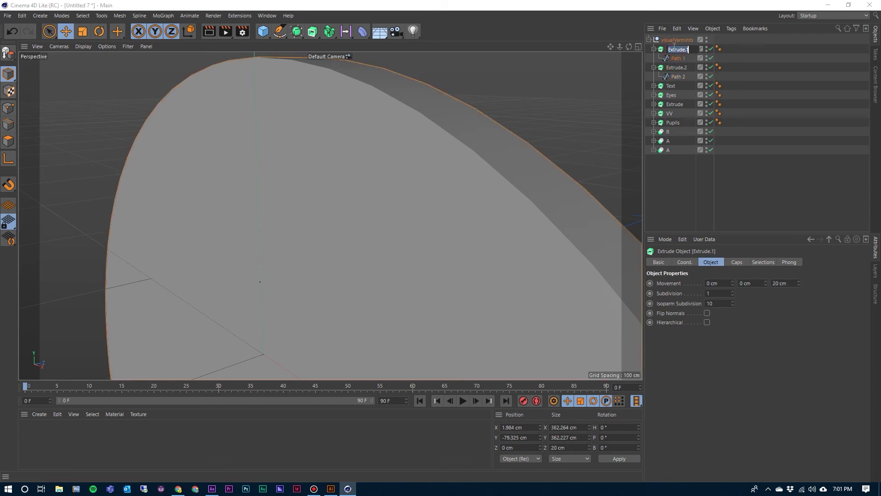
pyautogui.write('Outer ring')
pyautogui.press('Return')
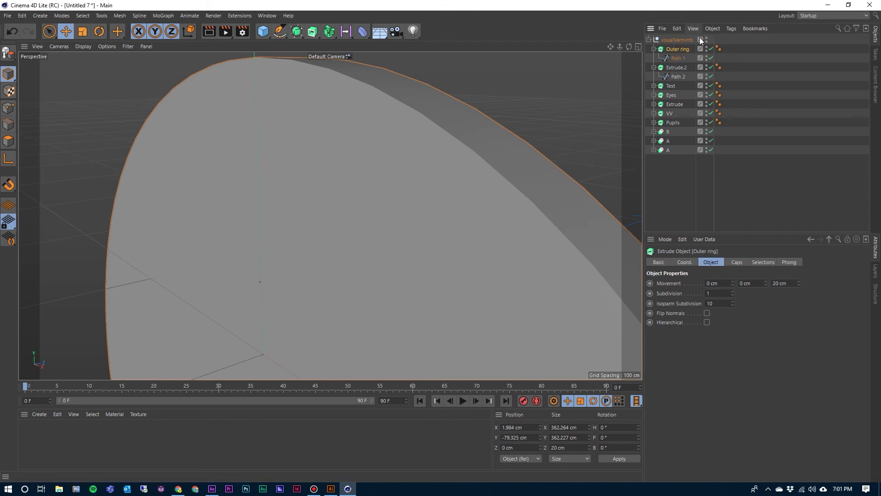
# - Rename Extrude.2 to 'Inner Ring' and collapse both rings to hide their paths
pyautogui.click(677, 68)
pyautogui.doubleClick(678, 67)
pyautogui.write('Inn')
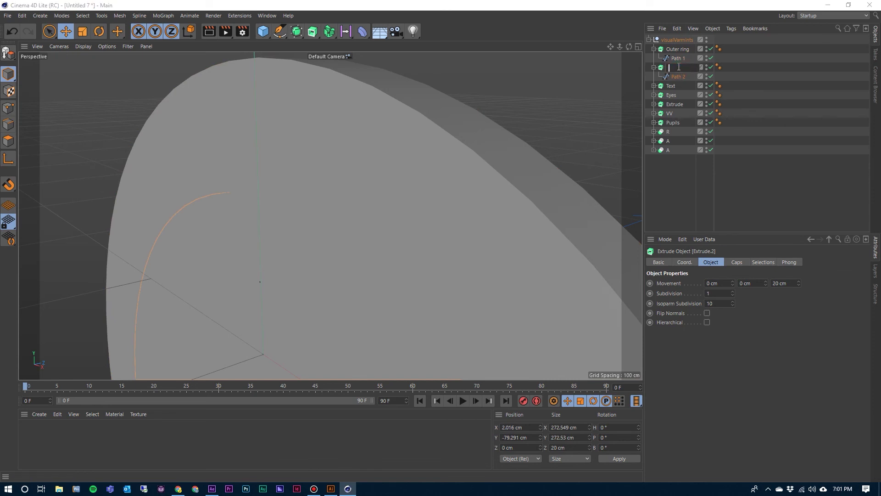
pyautogui.write('er Ring')
pyautogui.press('Return')
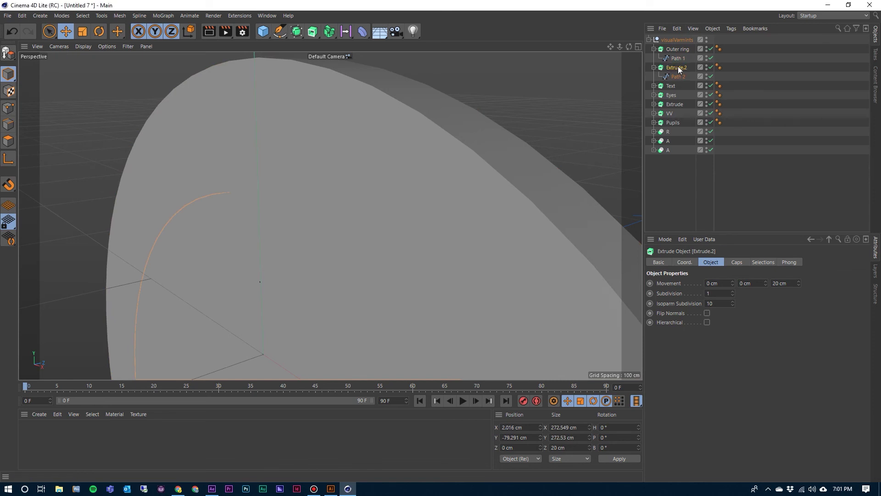
pyautogui.click(654, 49)
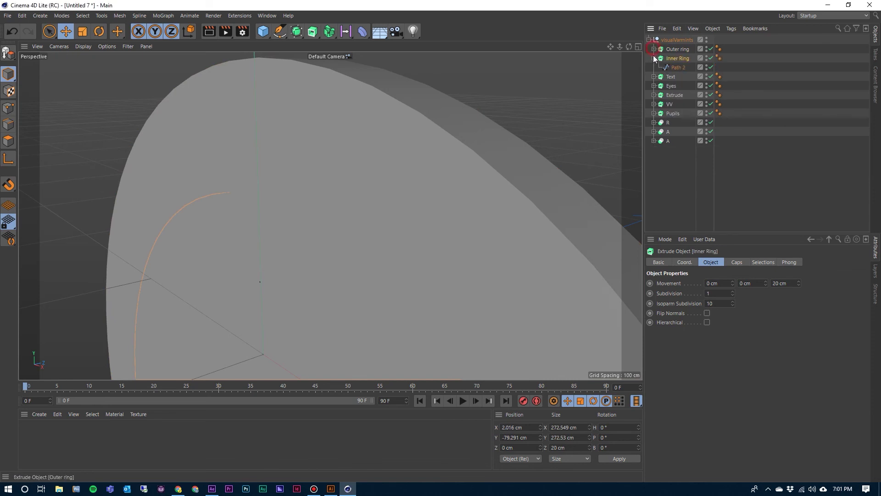
pyautogui.click(654, 57)
# - Set Outer ring and Inner Ring to P.Z 20 cm, then drag Text below Pupils
pyautogui.click(677, 161)
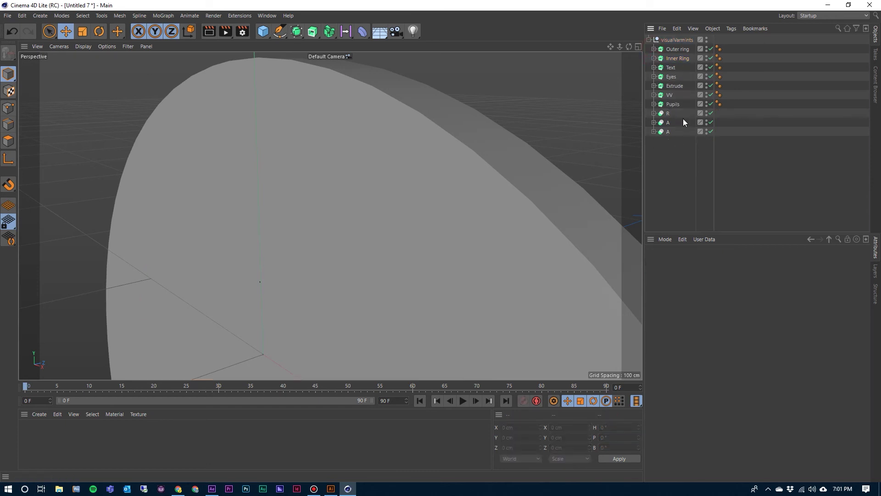
pyautogui.moveTo(620, 47); pyautogui.dragTo(392, 137)
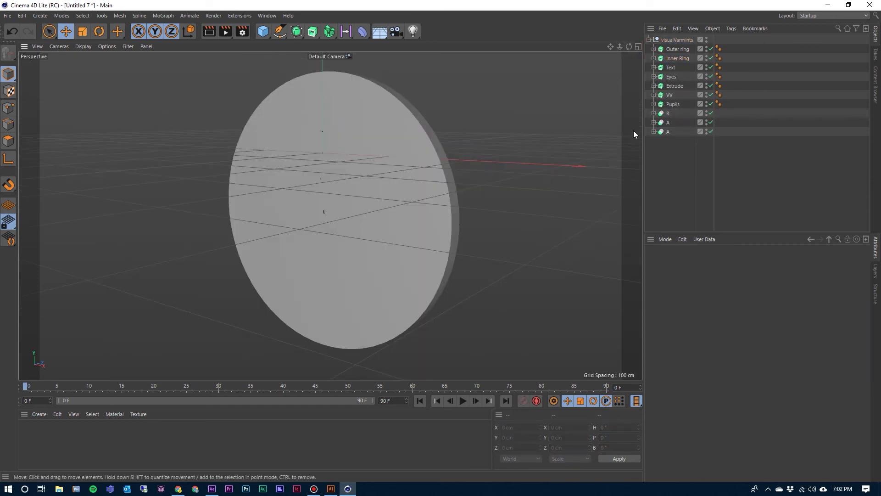
pyautogui.click(671, 51)
pyautogui.keyDown('ctrl'); pyautogui.click(670, 57); pyautogui.keyUp('ctrl')
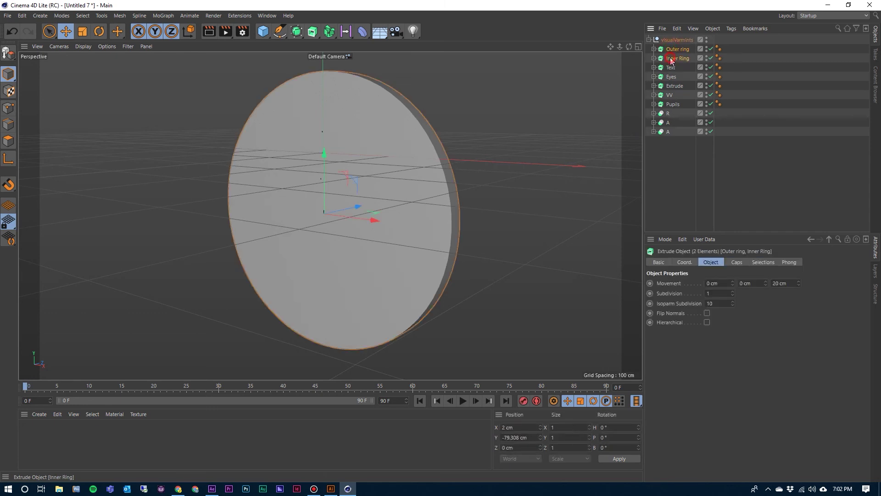
pyautogui.click(684, 264)
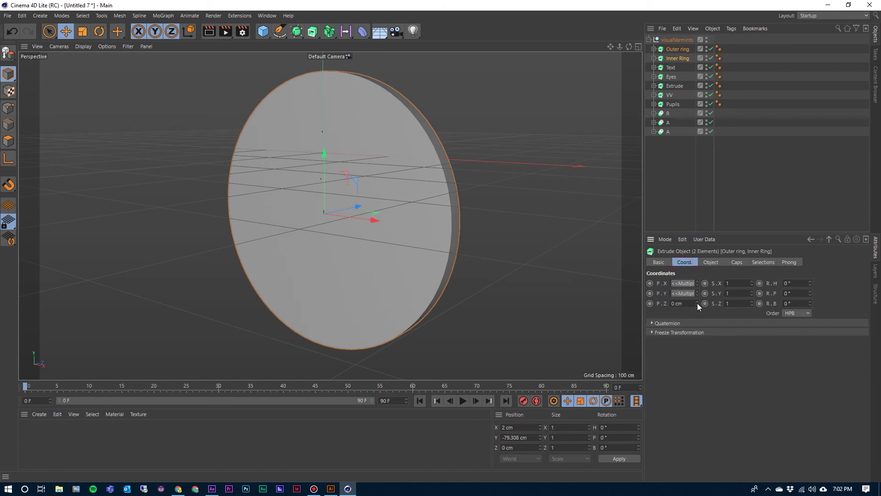
pyautogui.moveTo(697, 304); pyautogui.dragTo(698, 304)
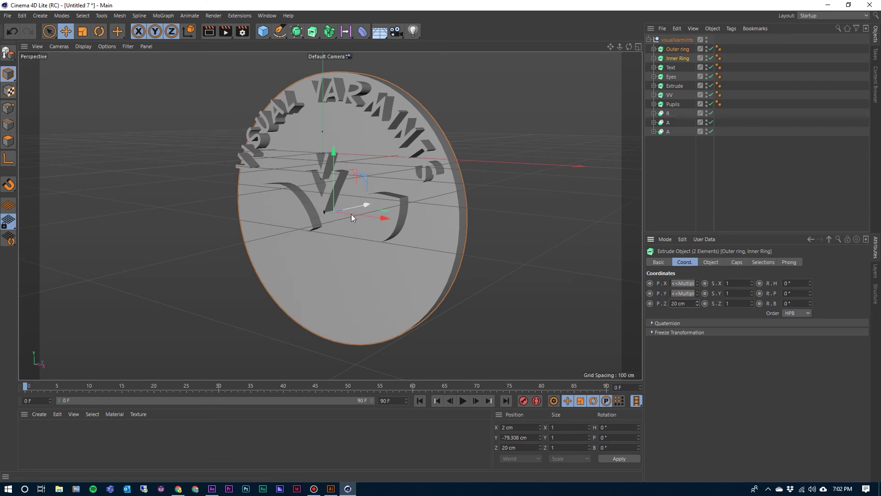
pyautogui.click(670, 68)
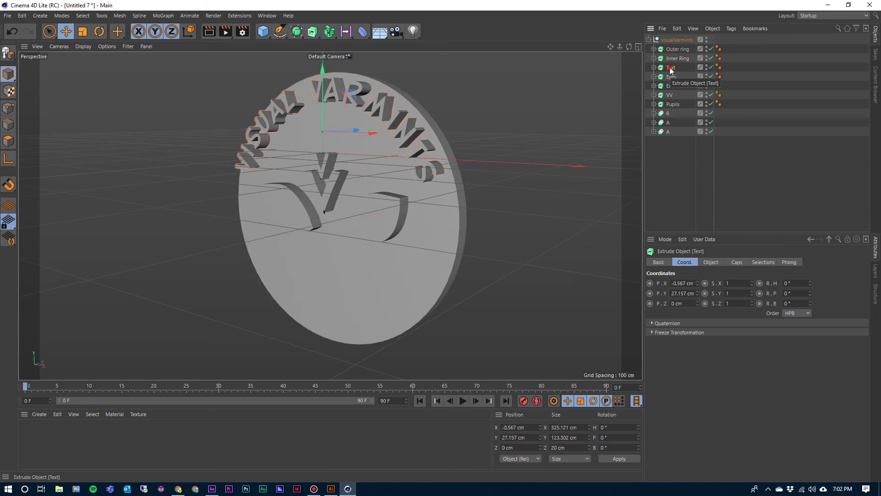
pyautogui.moveTo(670, 69); pyautogui.dragTo(669, 113)
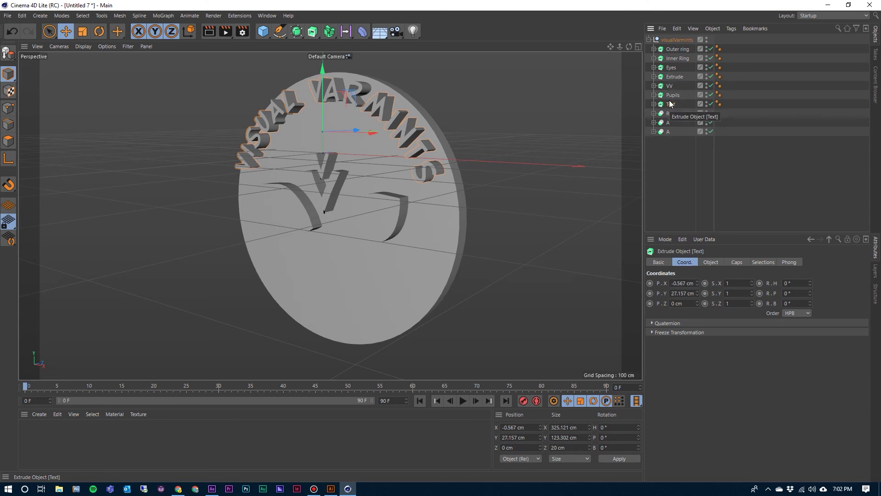
# - Create a new default material Mat with value 100% for pure white
pyautogui.click(40, 414)
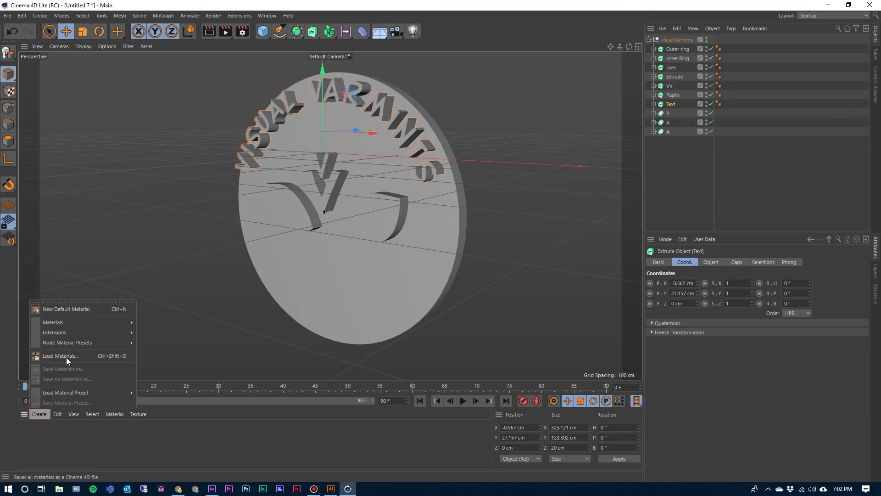
pyautogui.click(73, 309)
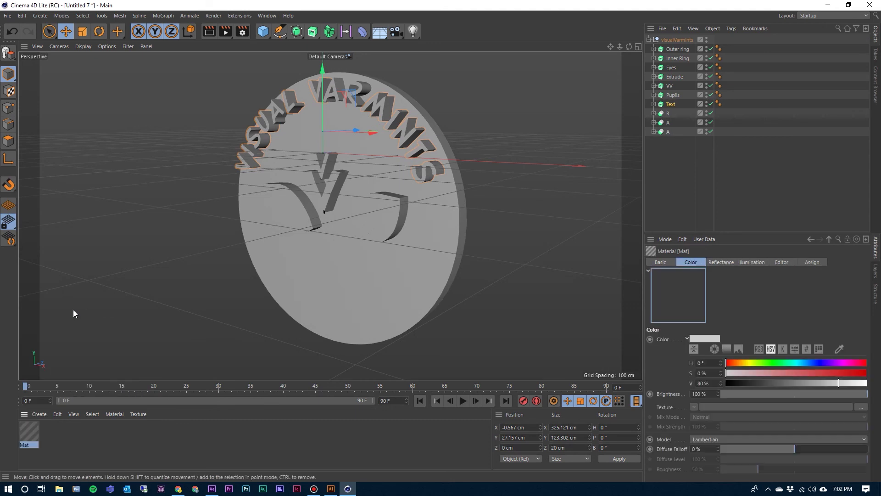
pyautogui.doubleClick(30, 432)
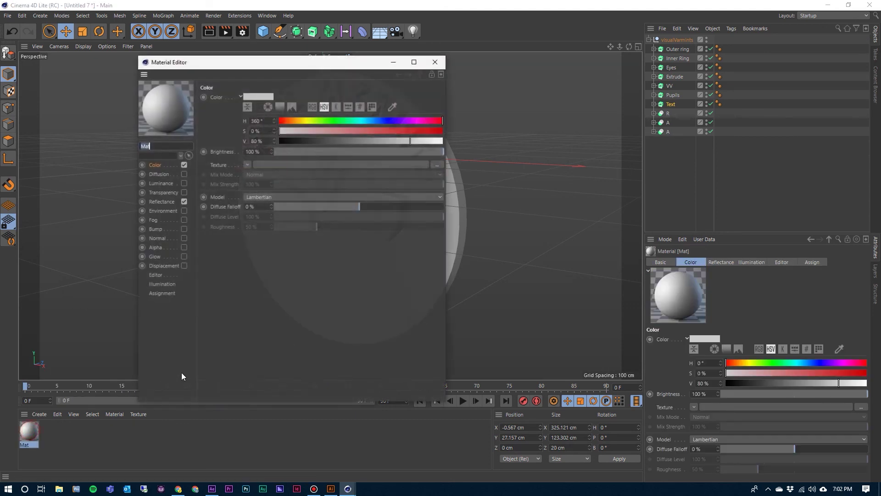
pyautogui.moveTo(433, 139); pyautogui.dragTo(452, 139)
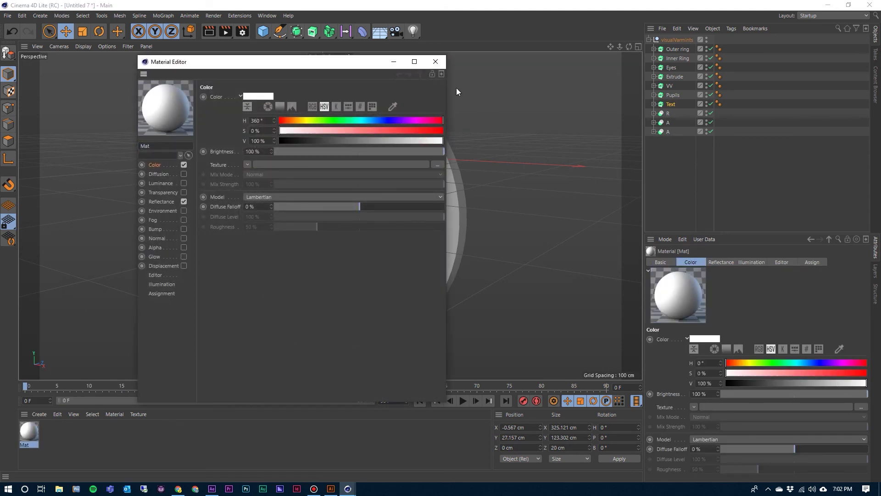
pyautogui.click(435, 62)
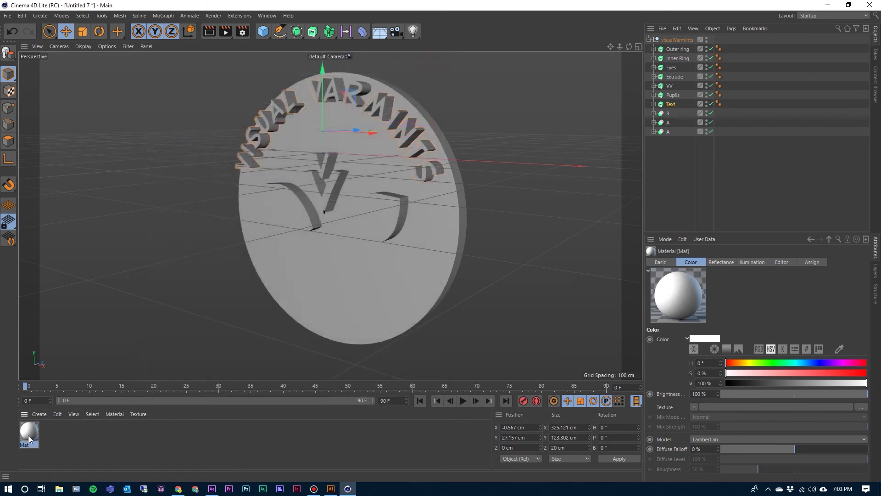
# - Duplicate it as Mat.1 and lower its value to 0% for black
pyautogui.keyDown('ctrl'); pyautogui.moveTo(29, 433); pyautogui.dragTo(53, 431); pyautogui.keyUp('ctrl')
pyautogui.doubleClick(53, 432)
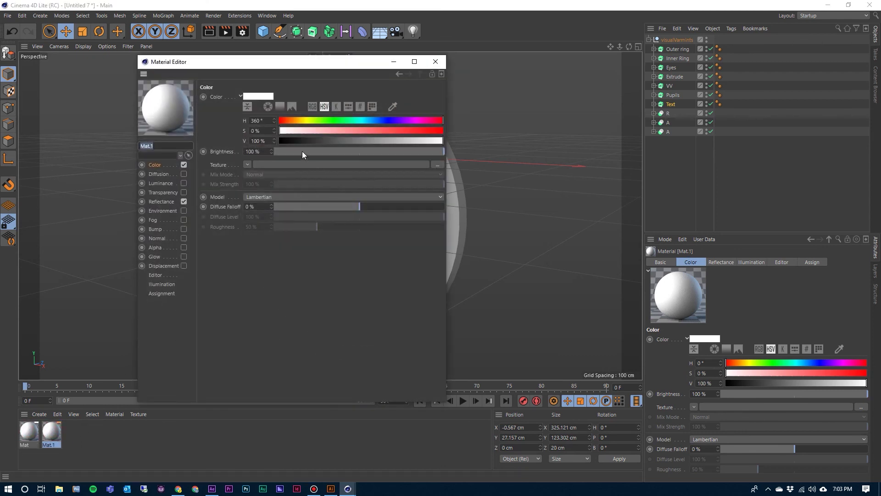
pyautogui.moveTo(291, 141); pyautogui.dragTo(269, 138)
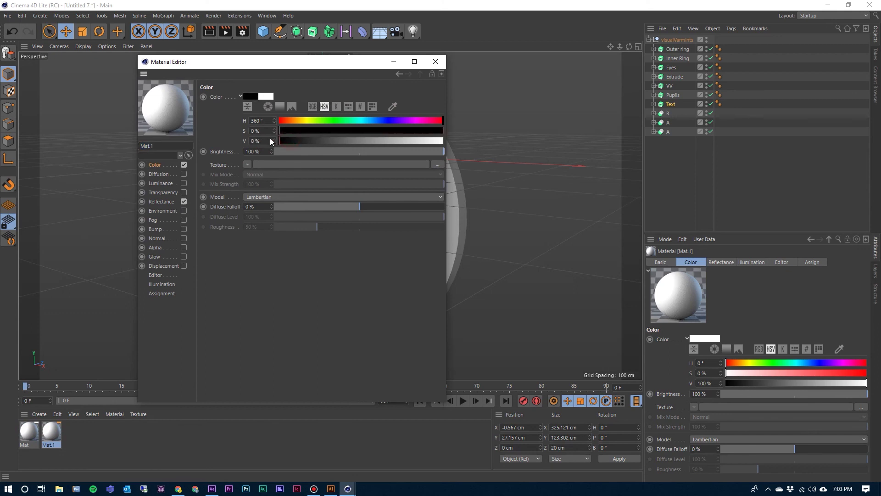
pyautogui.click(435, 62)
# - Duplicate again as Mat.2 and raise its saturation to make it red
pyautogui.keyDown('ctrl'); pyautogui.moveTo(55, 429); pyautogui.dragTo(74, 434); pyautogui.keyUp('ctrl')
pyautogui.doubleClick(75, 435)
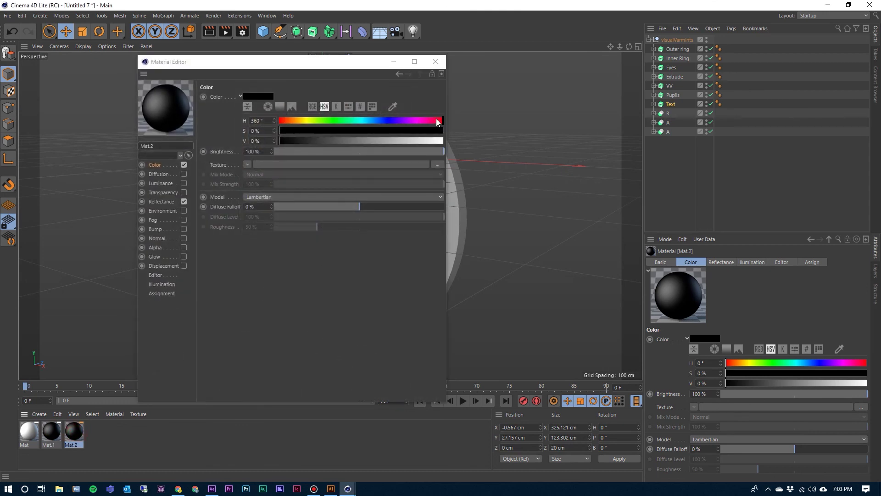
pyautogui.moveTo(427, 130); pyautogui.dragTo(460, 139)
pyautogui.click(436, 62)
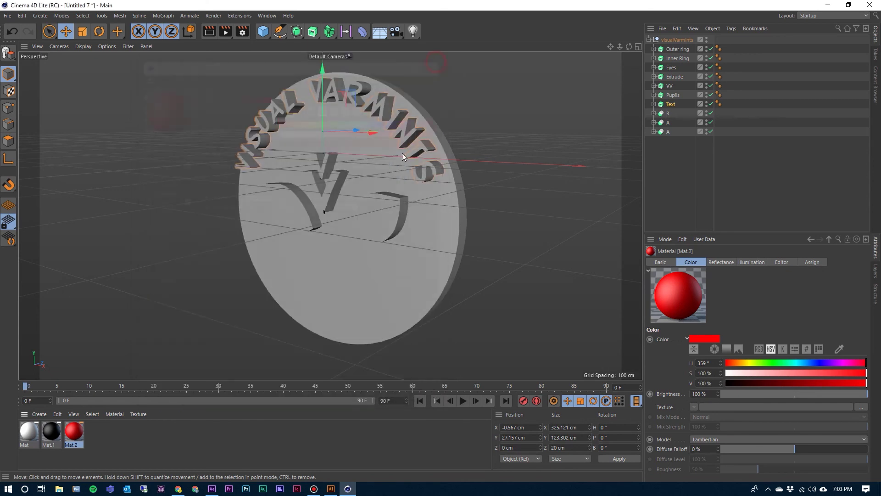
pyautogui.click(129, 440)
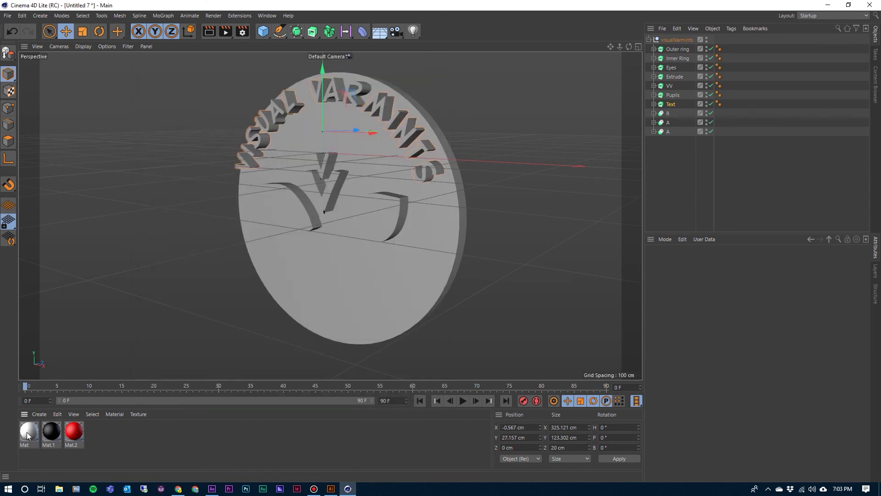
# - Apply black and red to the outer ring, white to Eyes, black to Pupils, red to Extrude
pyautogui.moveTo(53, 432); pyautogui.dragTo(326, 311)
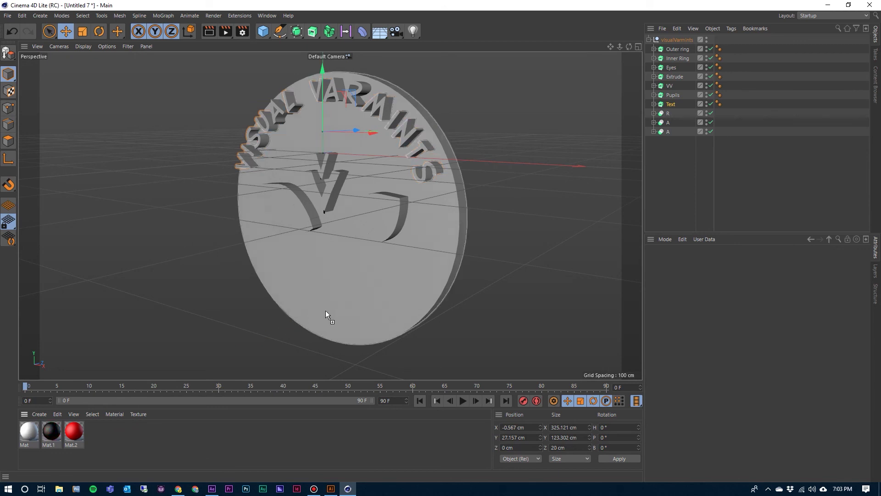
pyautogui.moveTo(352, 264); pyautogui.dragTo(353, 263)
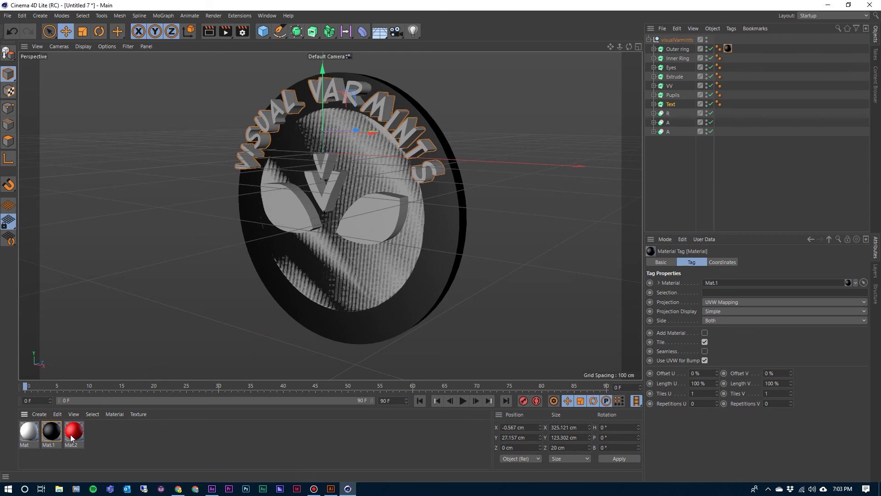
pyautogui.moveTo(75, 436); pyautogui.dragTo(371, 338)
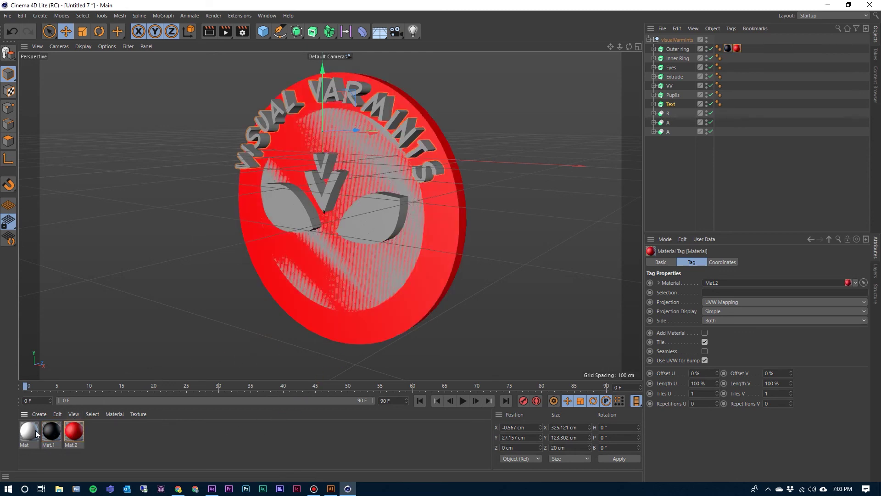
pyautogui.moveTo(29, 431); pyautogui.dragTo(672, 69)
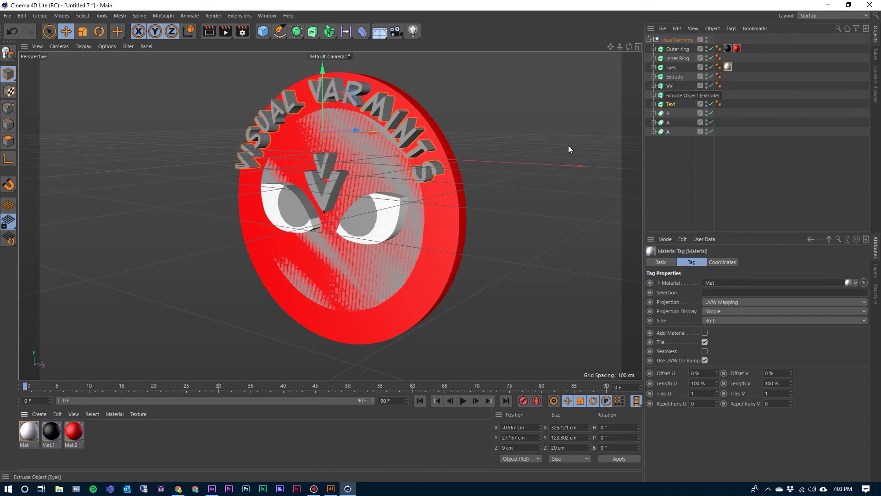
pyautogui.moveTo(48, 434); pyautogui.dragTo(680, 95)
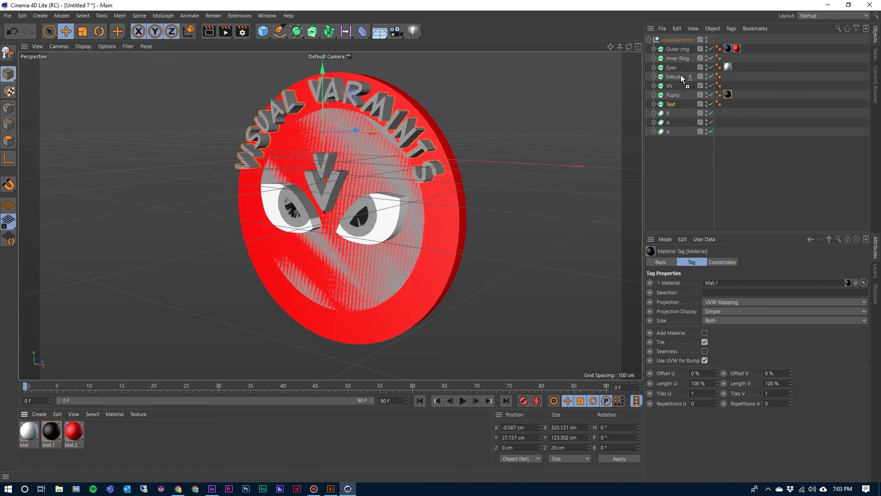
pyautogui.moveTo(680, 78); pyautogui.dragTo(680, 78)
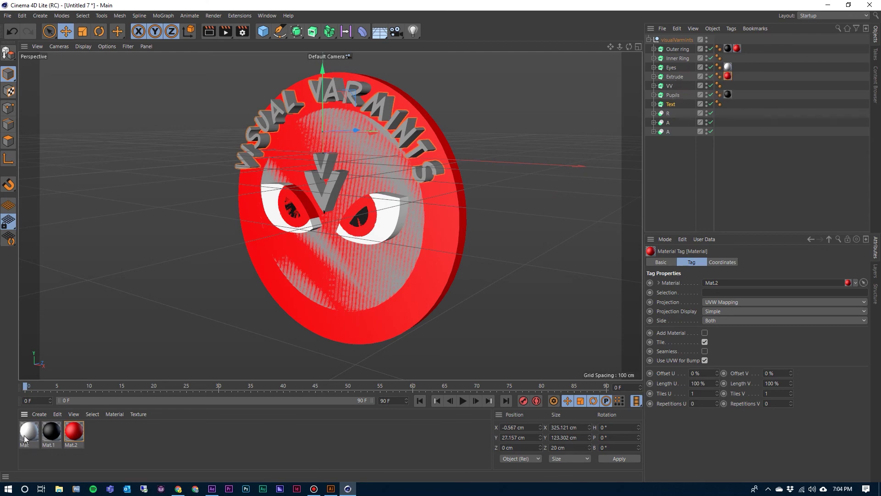
# - Apply white Mat to the VV logo and render the view to check the materials
pyautogui.moveTo(26, 432); pyautogui.dragTo(672, 88)
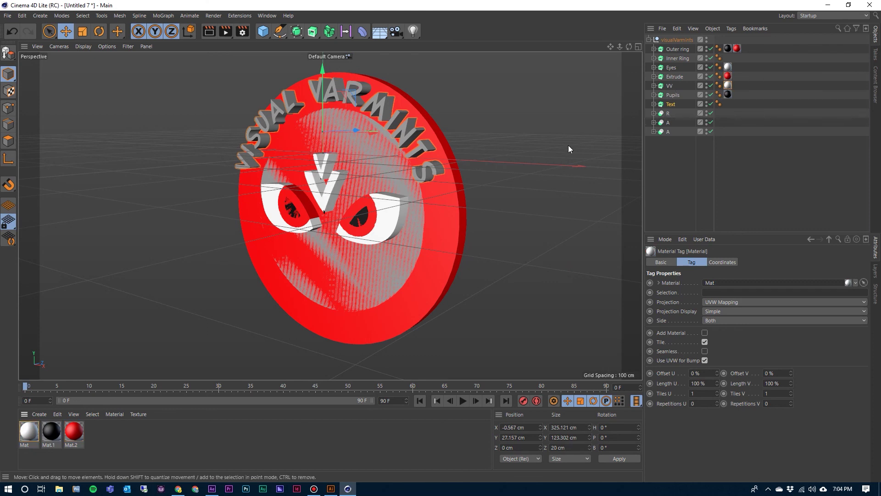
pyautogui.click(211, 35)
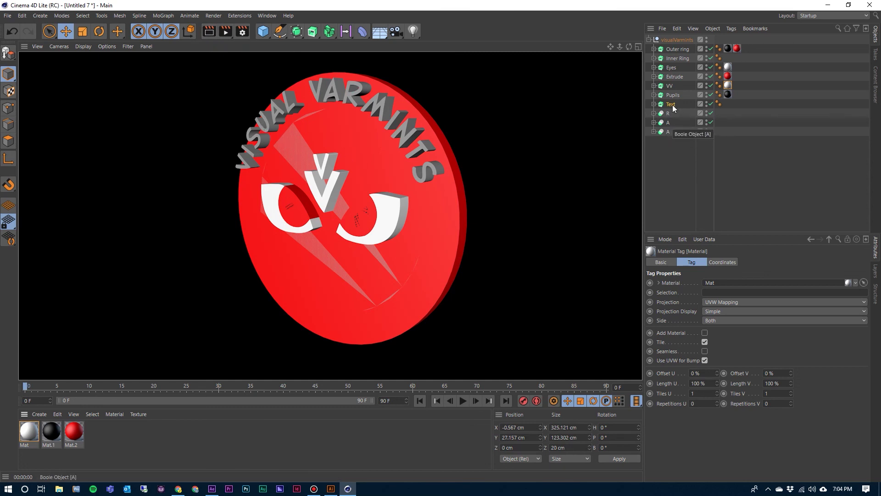
pyautogui.click(676, 58)
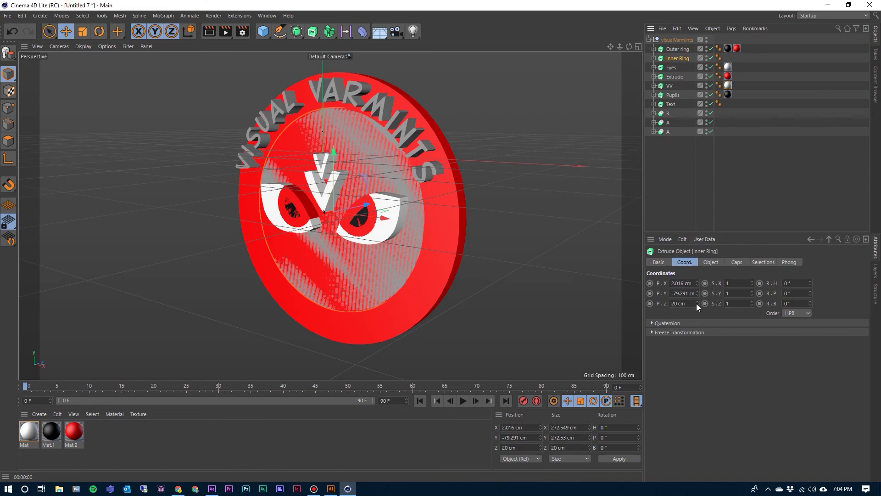
# - Recess Inner Ring to Z 16 cm in black, pupils to Z -2 cm, and whiten Text, R, A, A
pyautogui.moveTo(696, 305); pyautogui.dragTo(697, 308)
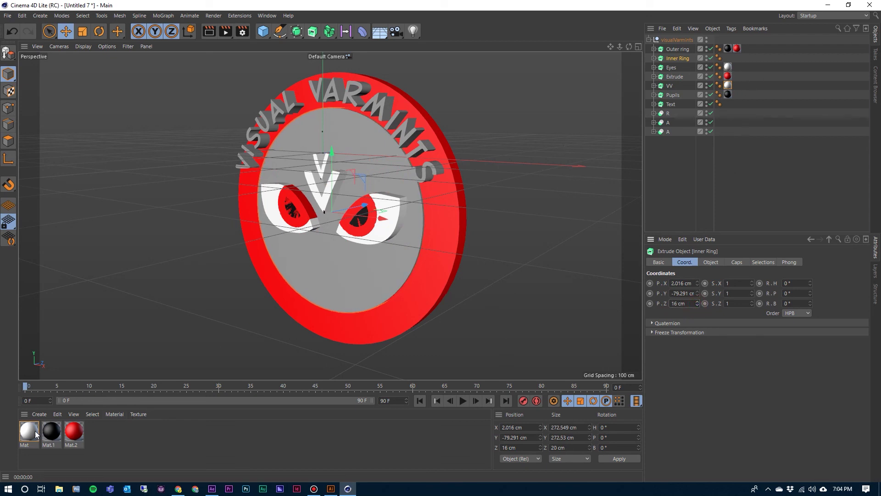
pyautogui.moveTo(48, 433); pyautogui.dragTo(684, 59)
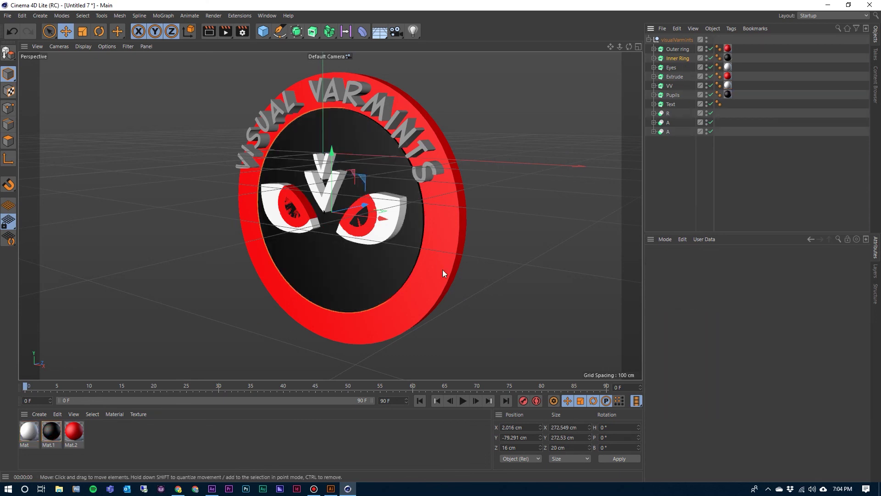
pyautogui.click(676, 98)
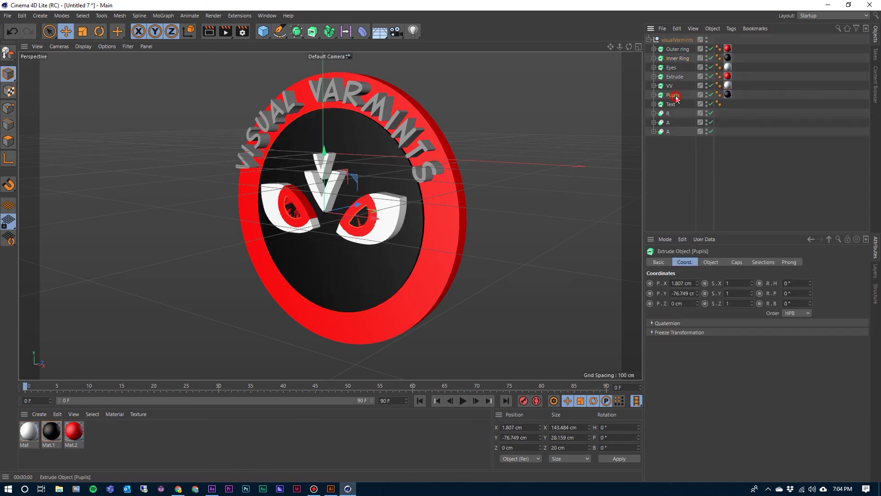
pyautogui.click(697, 305)
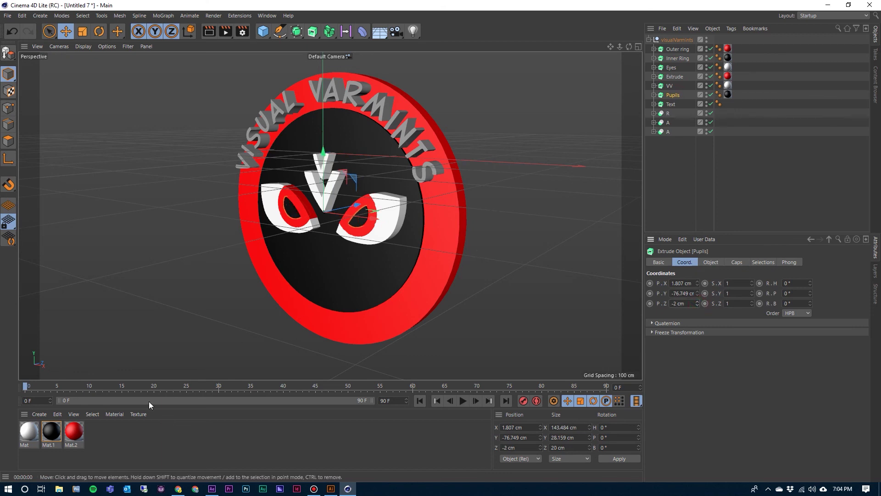
pyautogui.moveTo(27, 433); pyautogui.dragTo(675, 132)
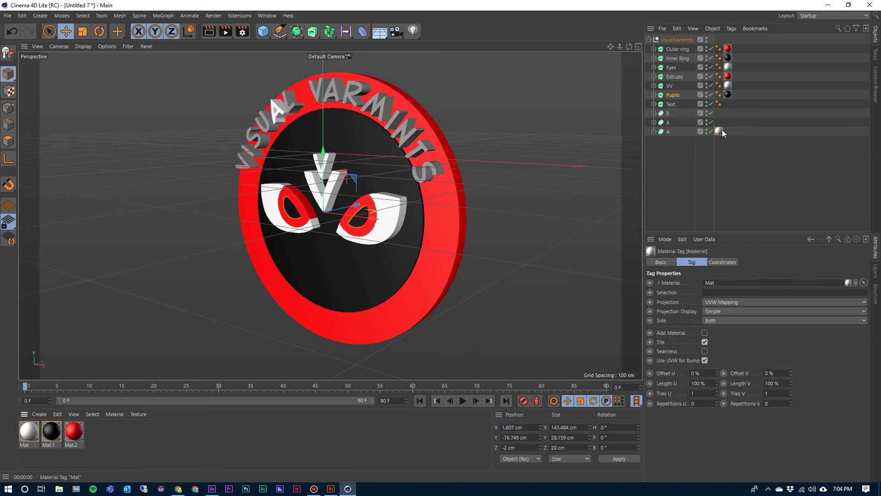
pyautogui.keyDown('ctrl'); pyautogui.moveTo(721, 129); pyautogui.dragTo(684, 104); pyautogui.keyUp('ctrl')
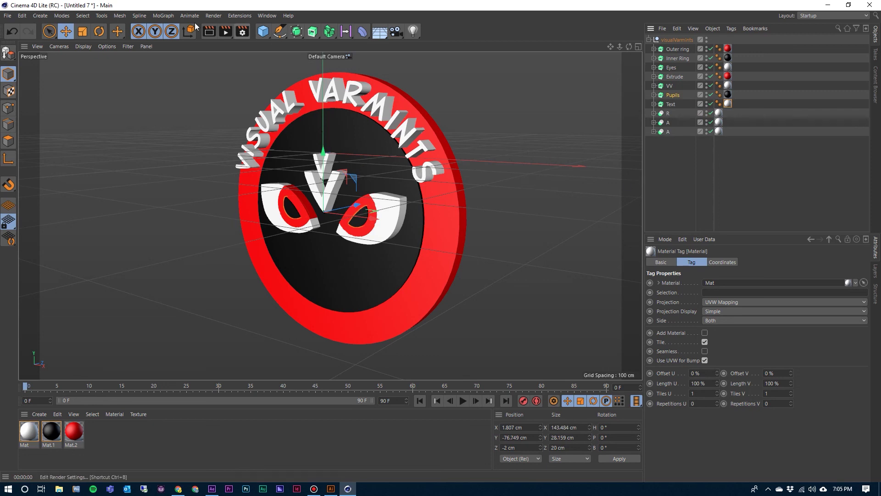
# - Add a Light and move it left of the badge to Z -322.548 cm
pyautogui.click(207, 35)
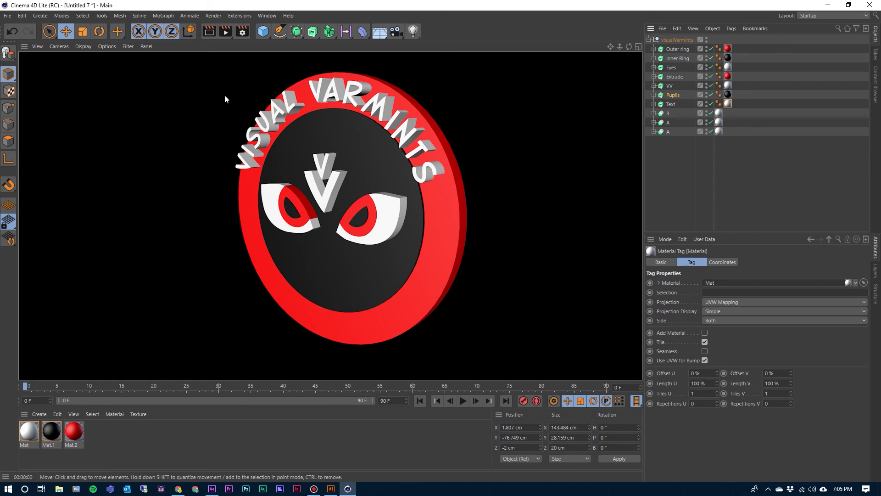
pyautogui.click(413, 31)
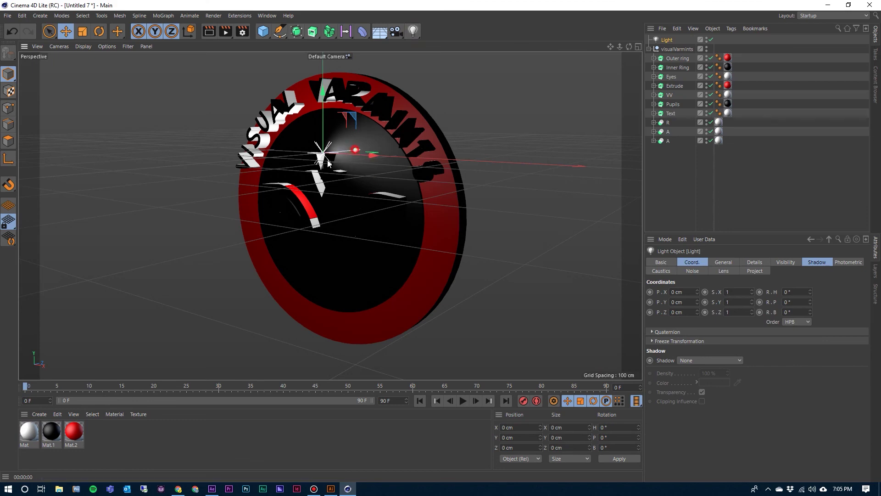
pyautogui.moveTo(328, 161); pyautogui.dragTo(140, 189)
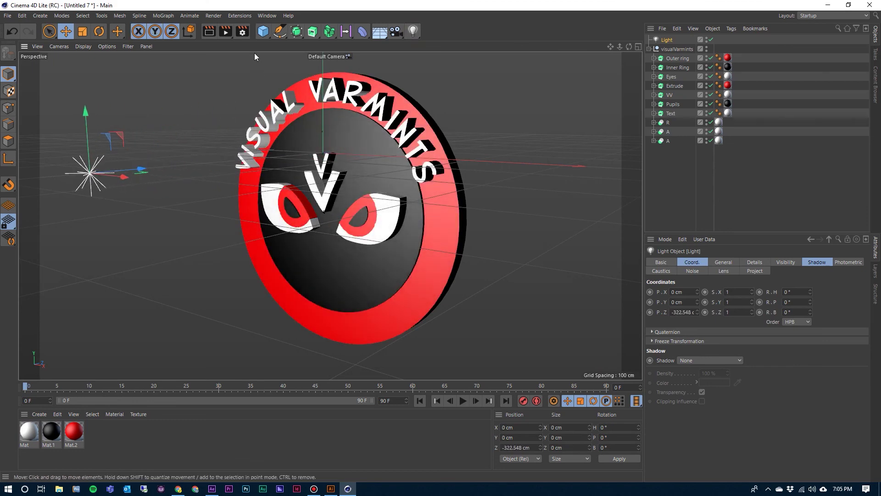
pyautogui.click(242, 32)
pyautogui.click(624, 21)
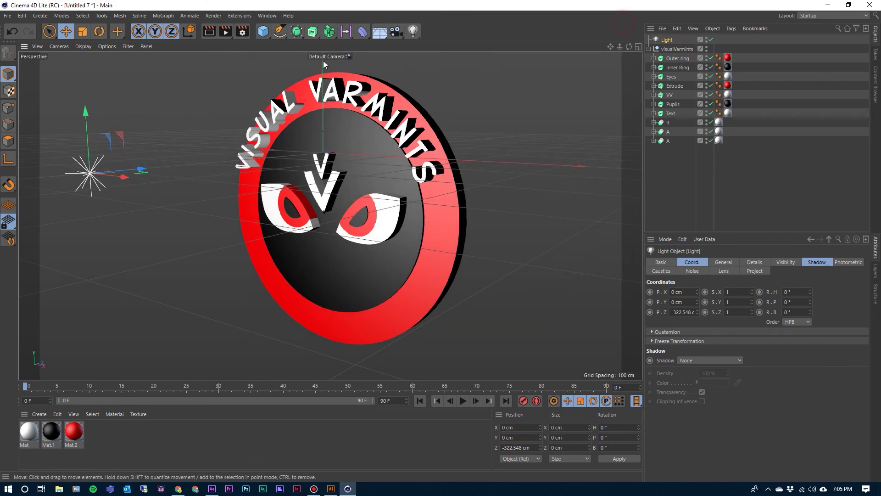
# - Add an Ambient Occlusion effect with Enable Cache in the Render Settings
pyautogui.click(242, 31)
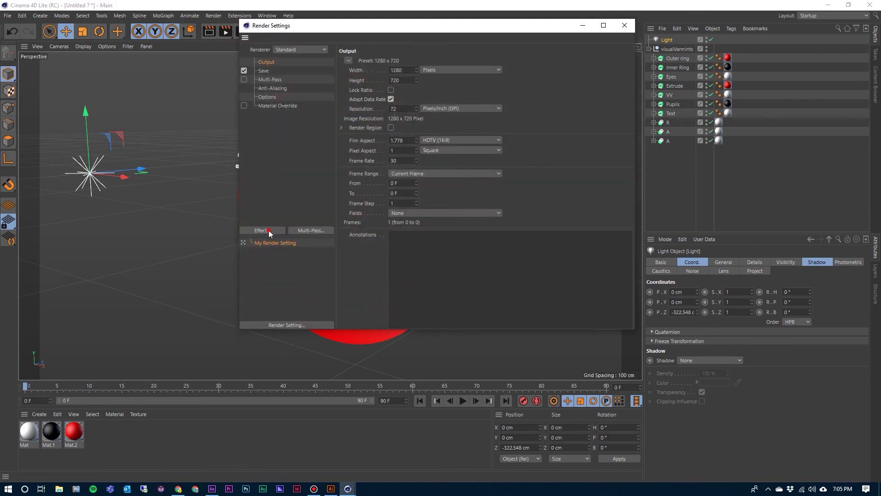
pyautogui.click(268, 230)
pyautogui.click(305, 293)
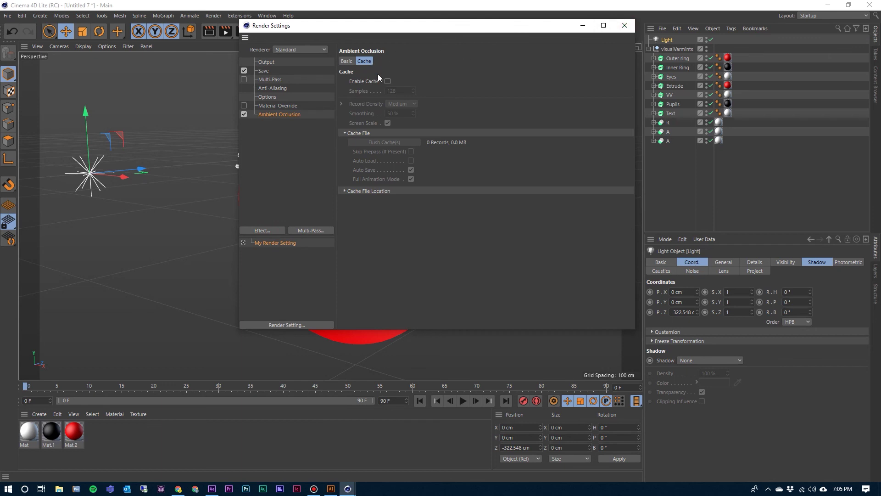
pyautogui.click(387, 81)
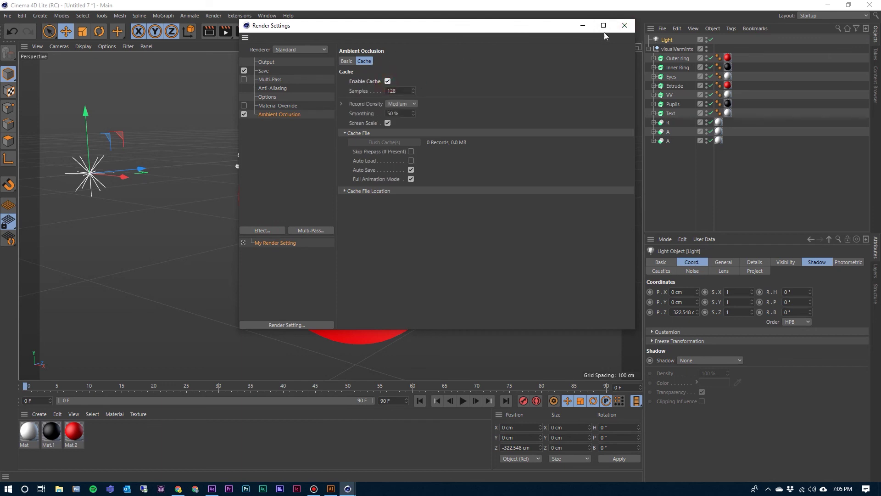
pyautogui.click(623, 25)
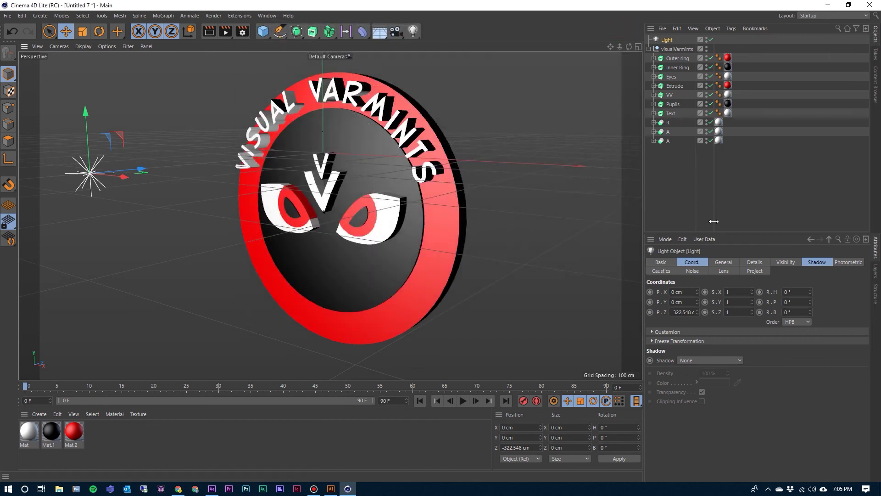
# - Give the light Shadow Maps (Soft) at 50% density and render the view
pyautogui.click(813, 262)
pyautogui.click(718, 290)
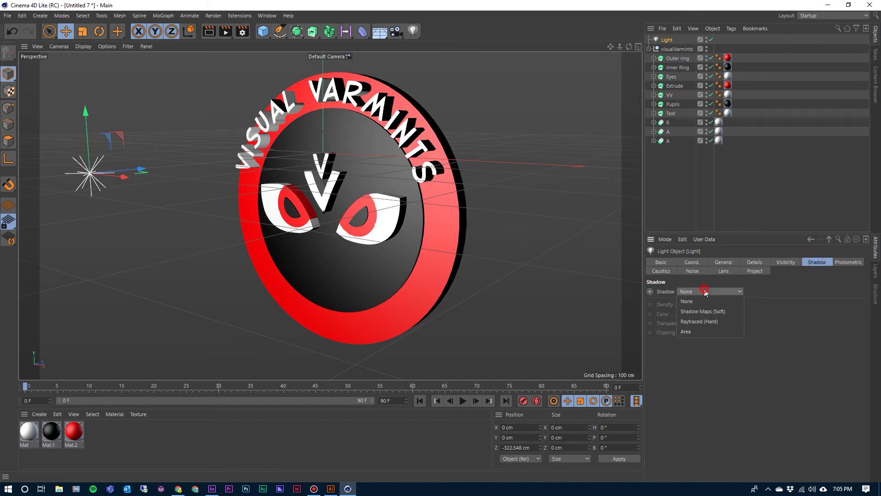
pyautogui.click(703, 310)
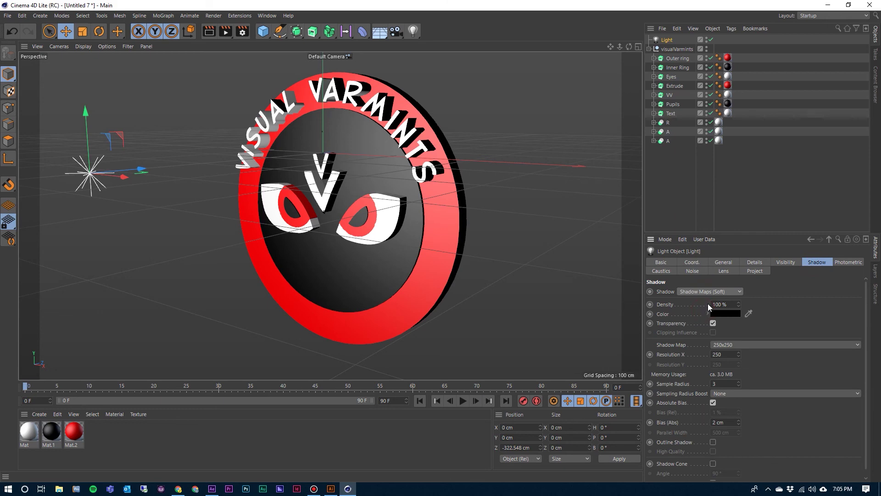
pyautogui.doubleClick(733, 303)
pyautogui.write('5')
pyautogui.click(209, 31)
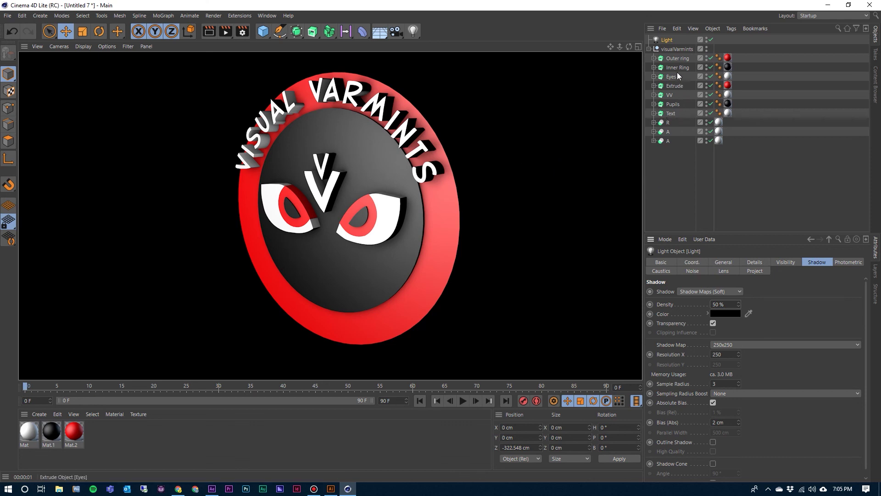
# - Move Text, R and both A letters to P.Z -2 cm, then switch to the finished scene
pyautogui.click(672, 114)
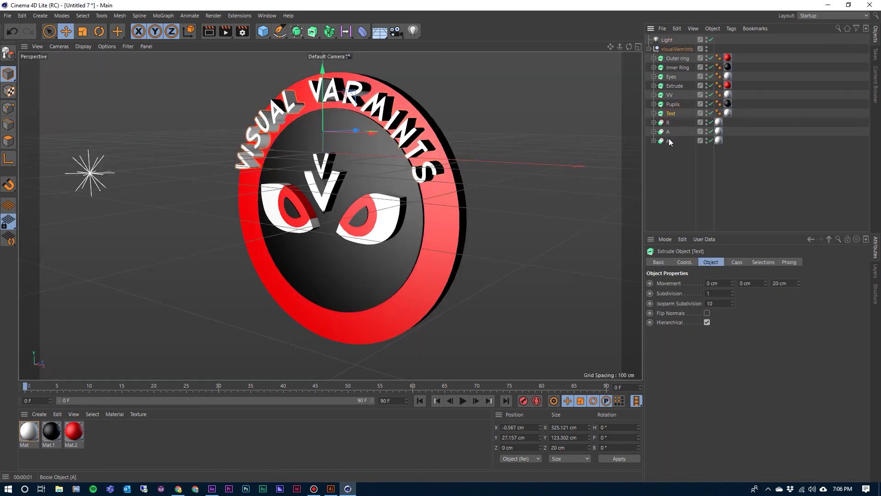
pyautogui.keyDown('shift'); pyautogui.click(668, 141); pyautogui.keyUp('shift')
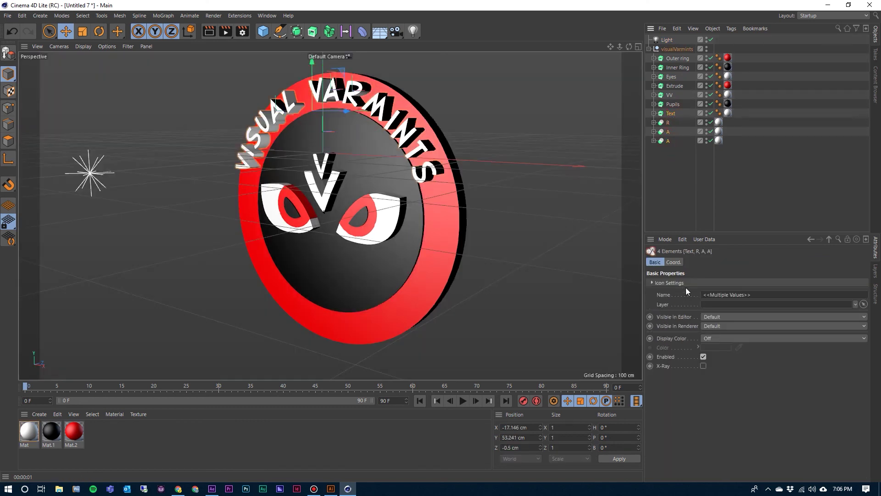
pyautogui.click(674, 263)
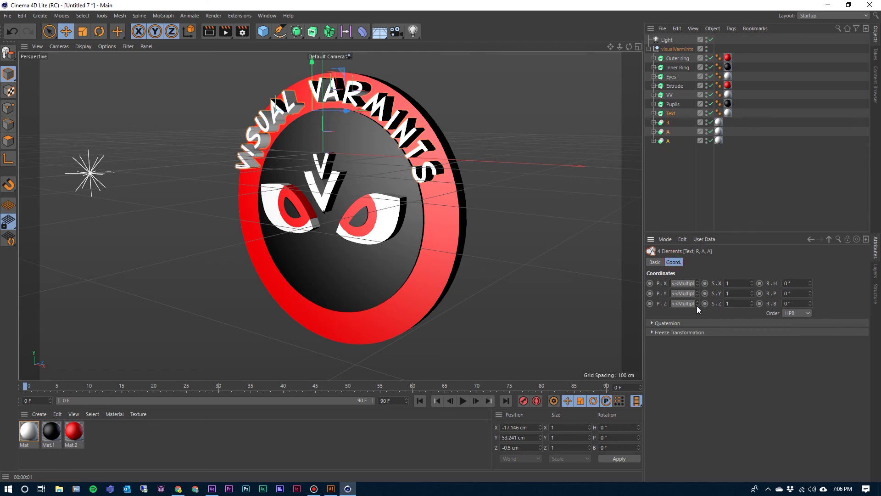
pyautogui.moveTo(698, 306); pyautogui.dragTo(696, 302)
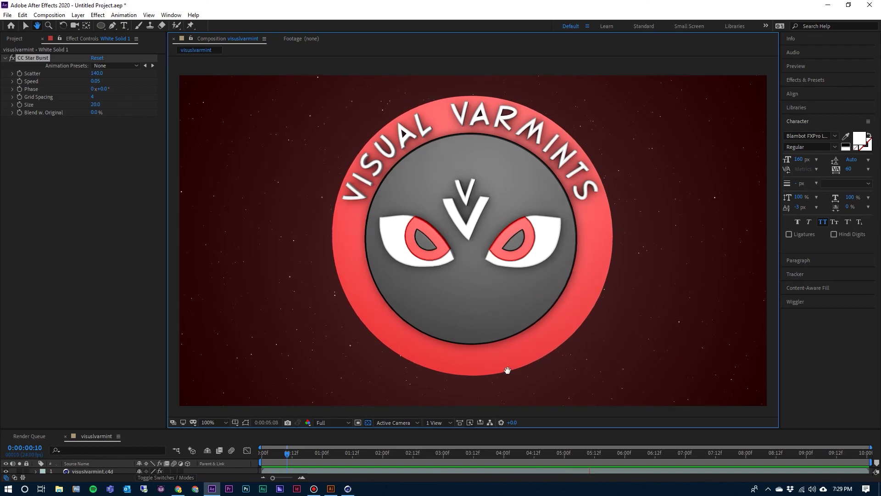
pyautogui.click(345, 489)
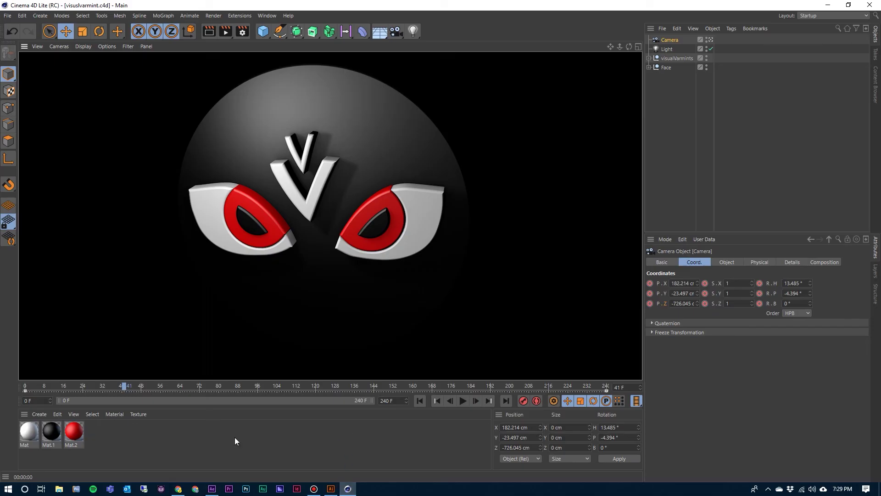
# - Play the camera animation and pause it around frame 88
pyautogui.click(463, 402)
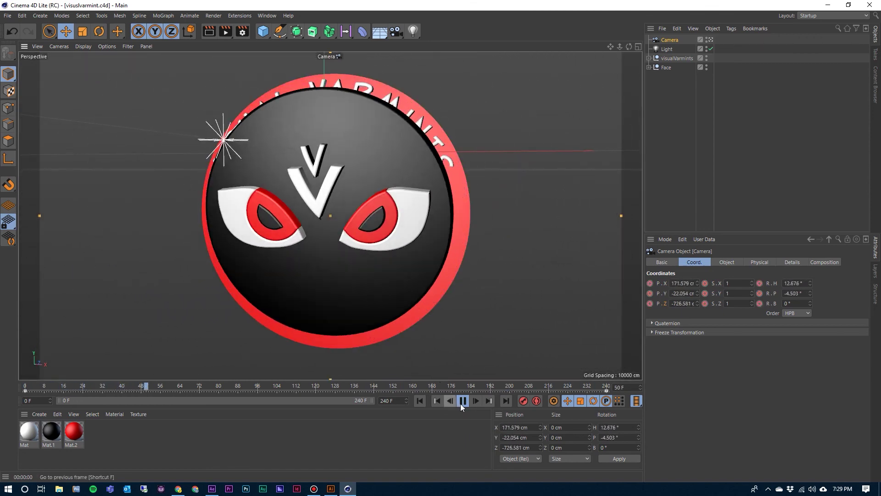
pyautogui.click(462, 401)
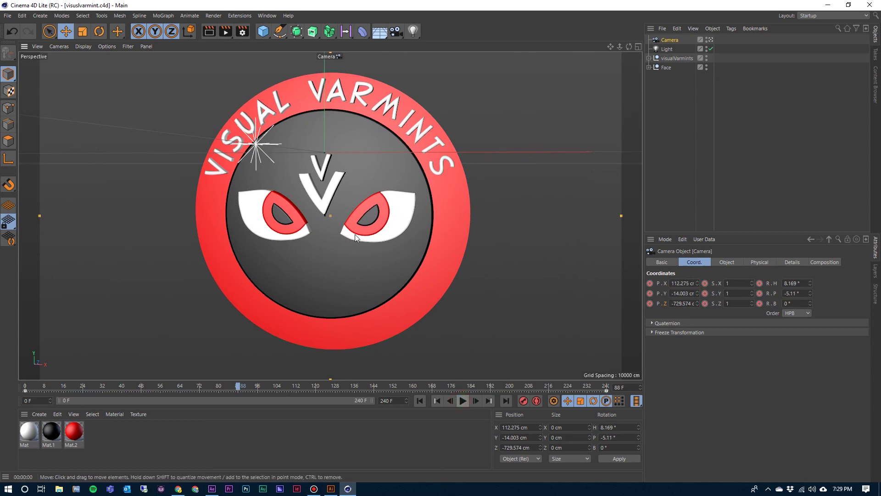